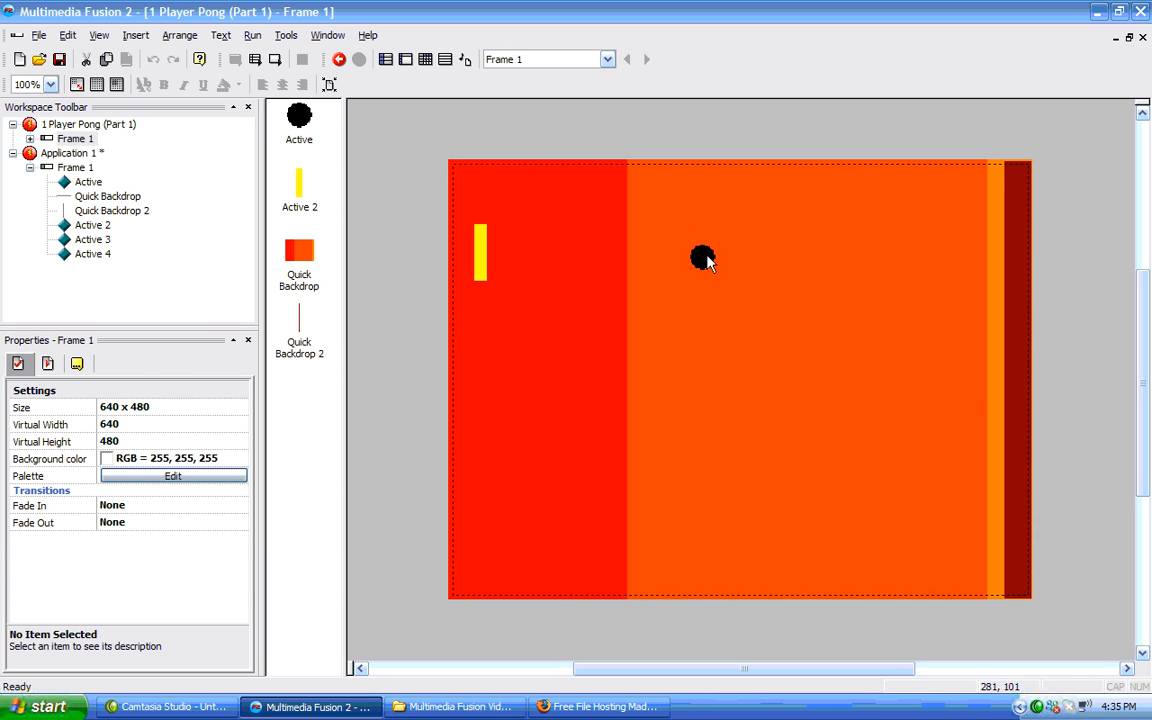
Set the ball's movement type to Bouncing Ball.
{"action": "left_click", "coordinate": [704, 259]}
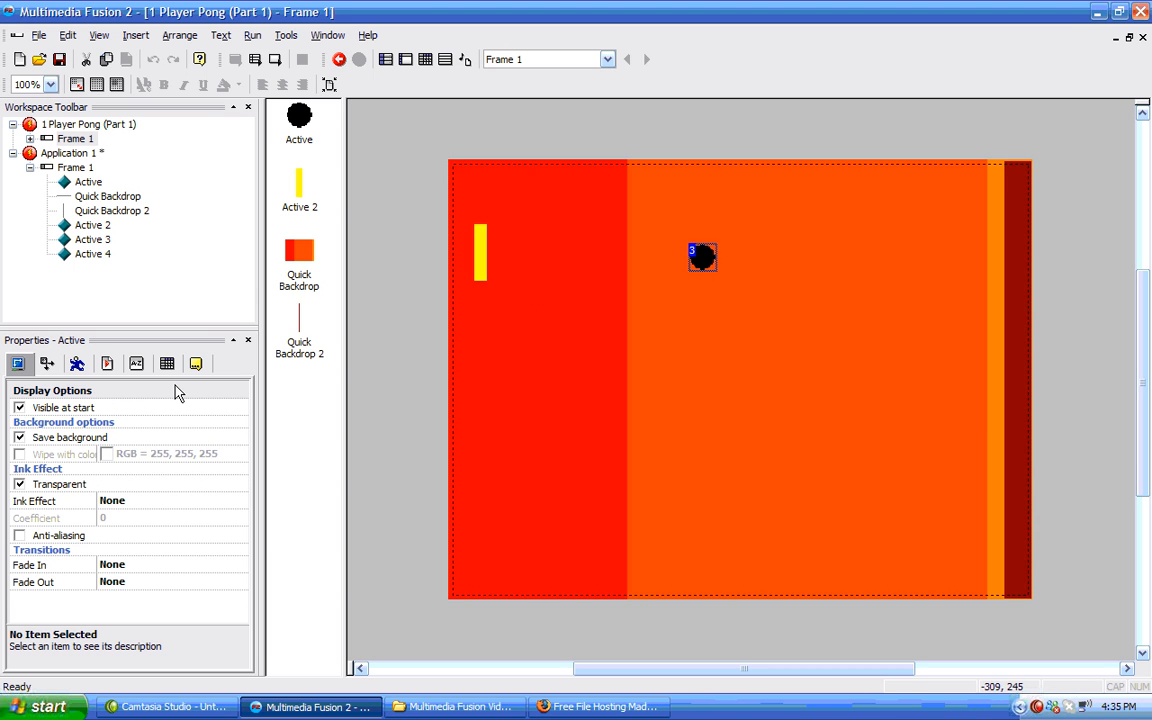
{"action": "left_click", "coordinate": [77, 364]}
{"action": "left_click", "coordinate": [144, 430]}
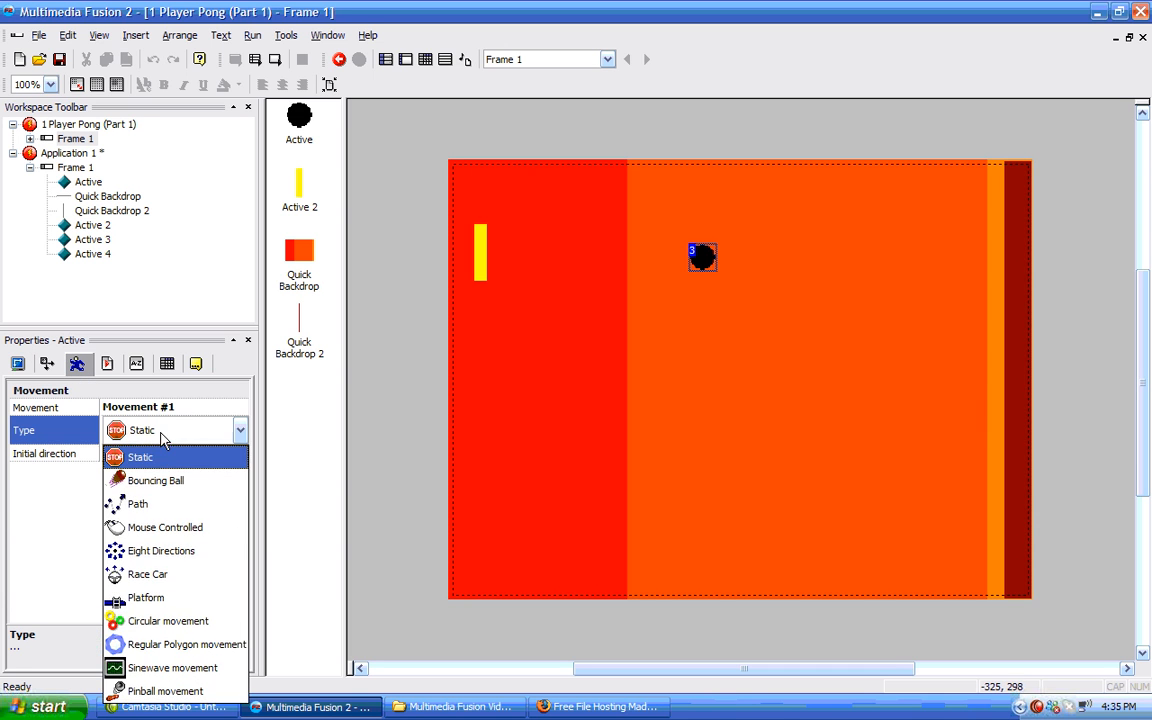
{"action": "left_click", "coordinate": [155, 481]}
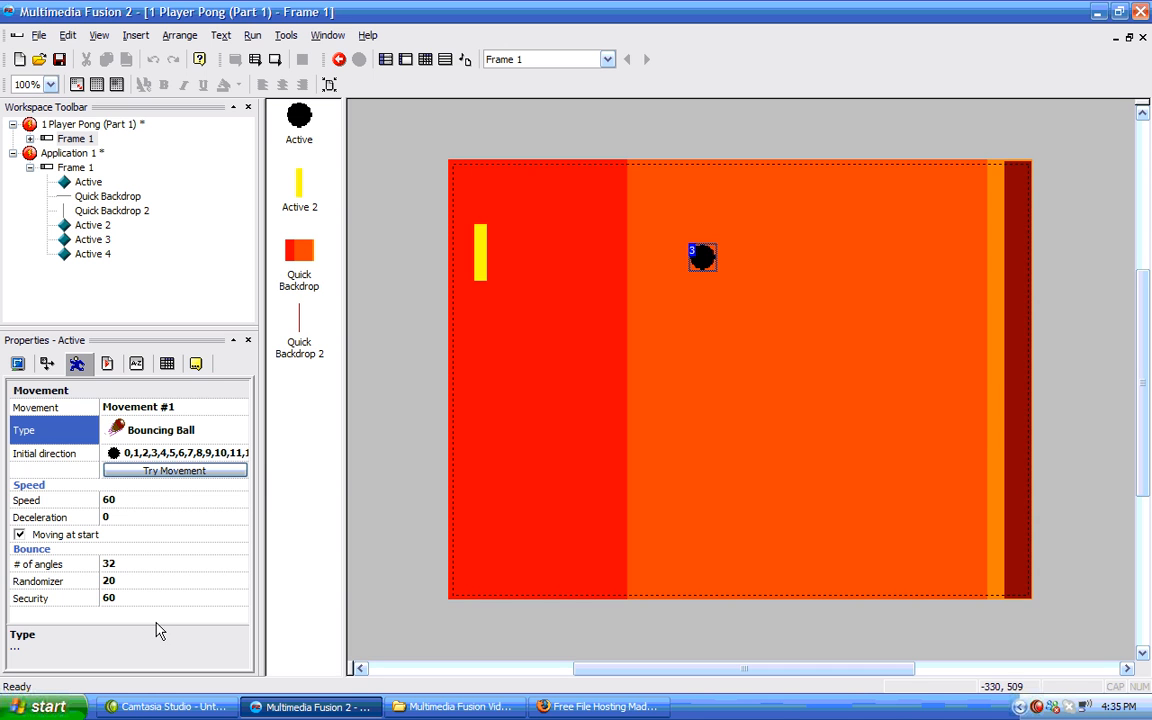
Preview the ball's bouncing movement and close the preview window.
{"action": "left_click", "coordinate": [157, 478]}
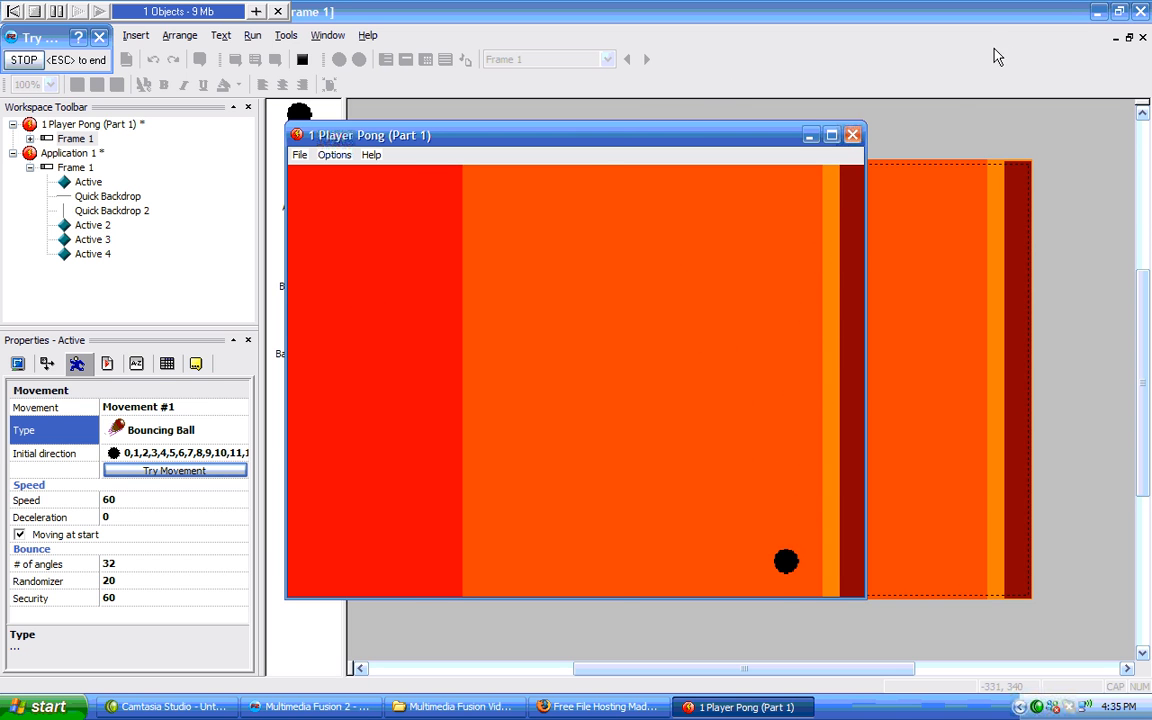
{"action": "left_click", "coordinate": [855, 134]}
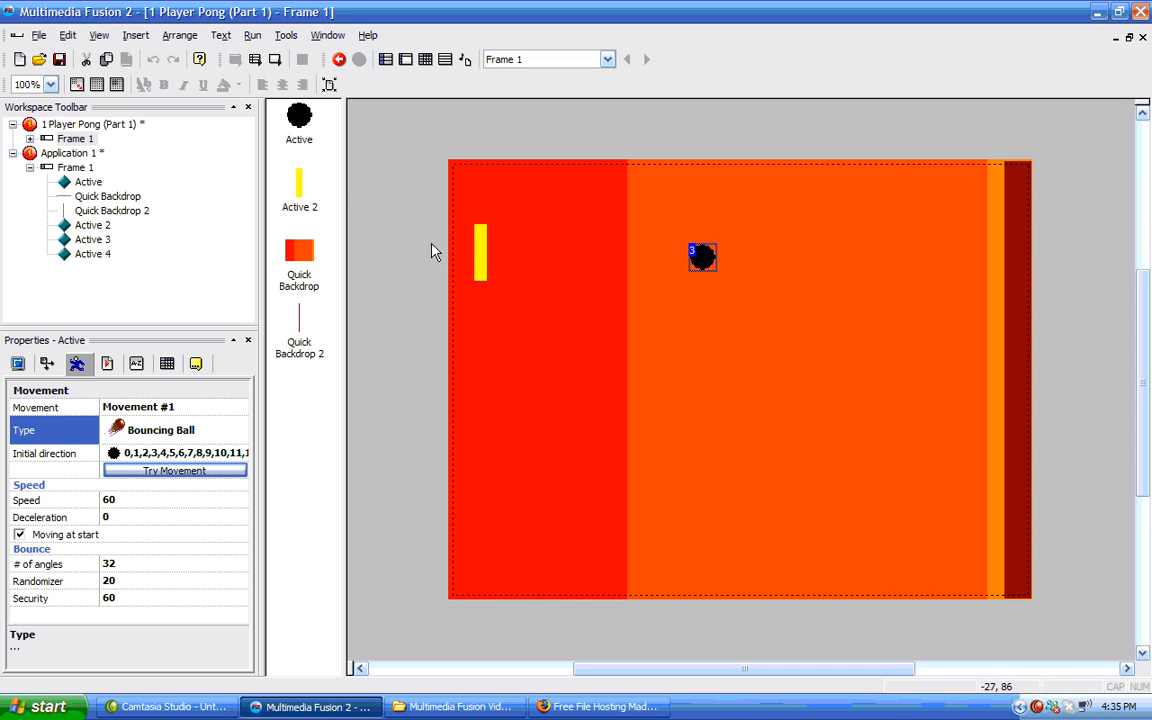
Set the paddle's movement type to Eight Directions.
{"action": "left_click", "coordinate": [480, 258]}
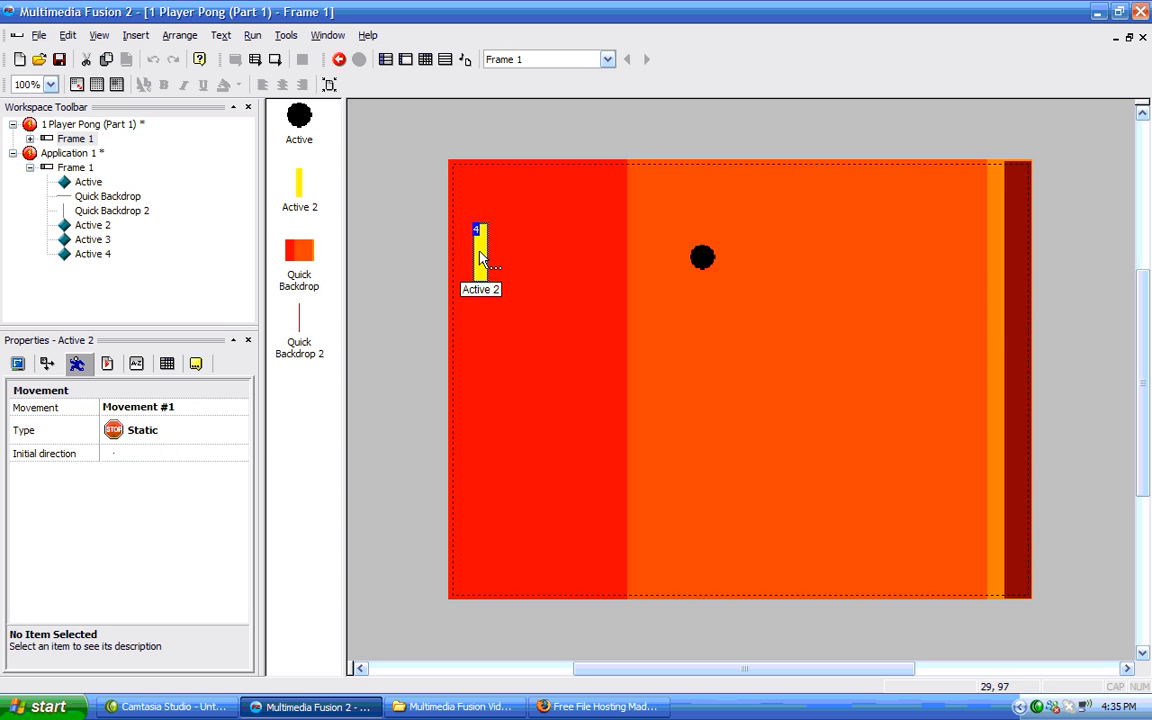
{"action": "left_click", "coordinate": [212, 430]}
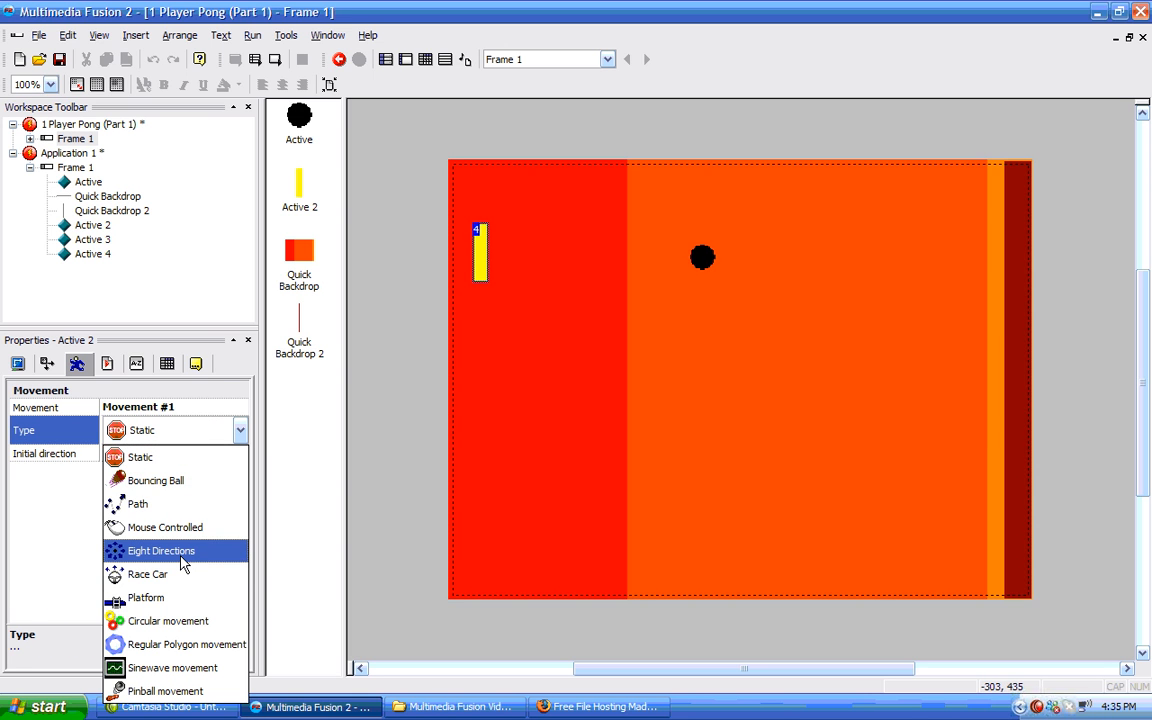
{"action": "left_click", "coordinate": [160, 551]}
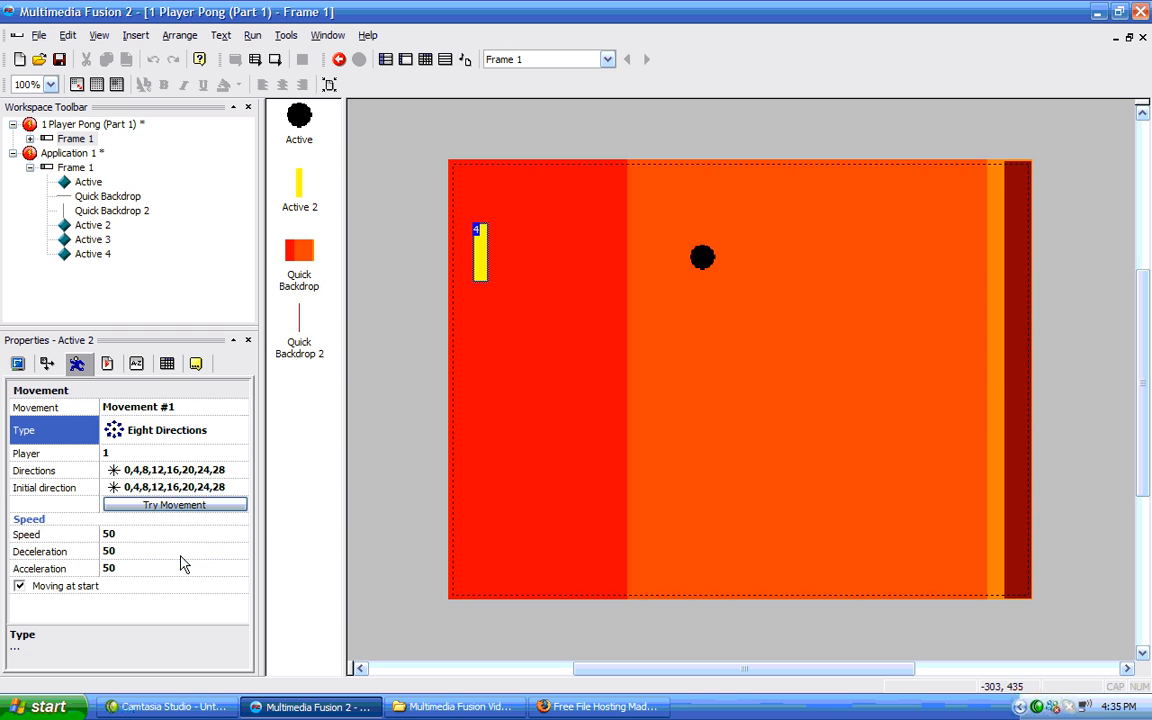
Restrict the paddle's allowed directions to straight up and straight down only.
{"action": "left_click", "coordinate": [220, 470]}
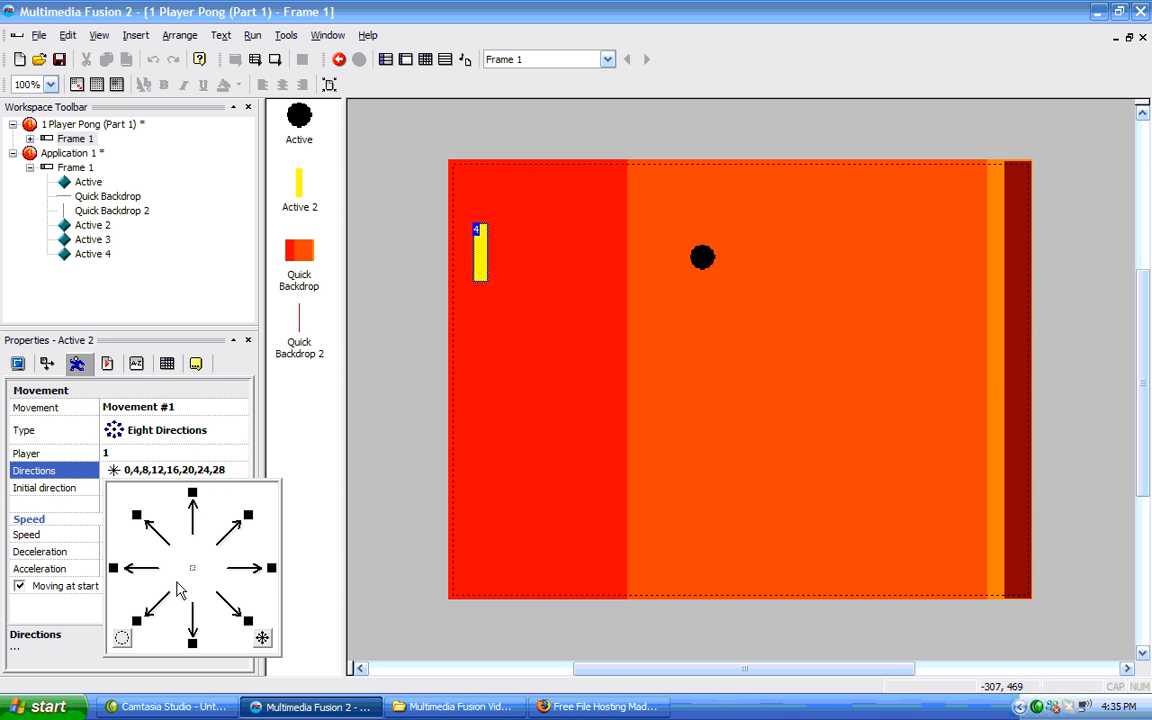
{"action": "left_click", "coordinate": [122, 637]}
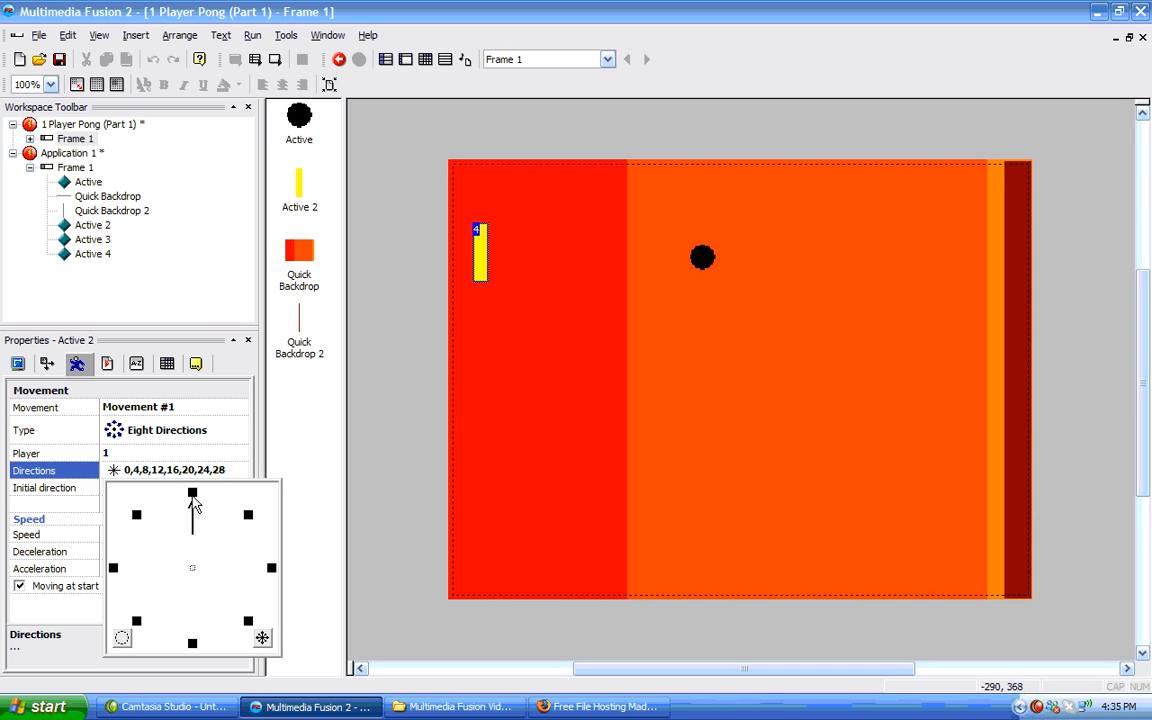
{"action": "left_click", "coordinate": [192, 642]}
{"action": "left_click", "coordinate": [258, 465]}
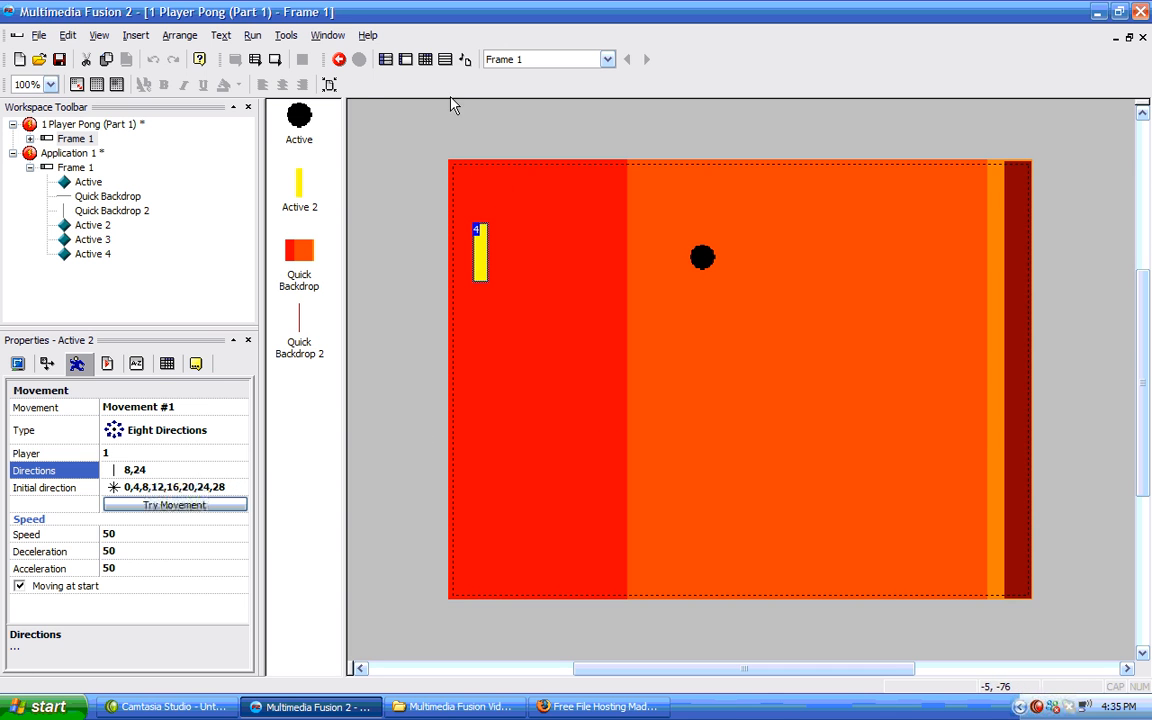
Run the application, test moving the paddle up and down, and close the game window.
{"action": "left_click", "coordinate": [252, 35]}
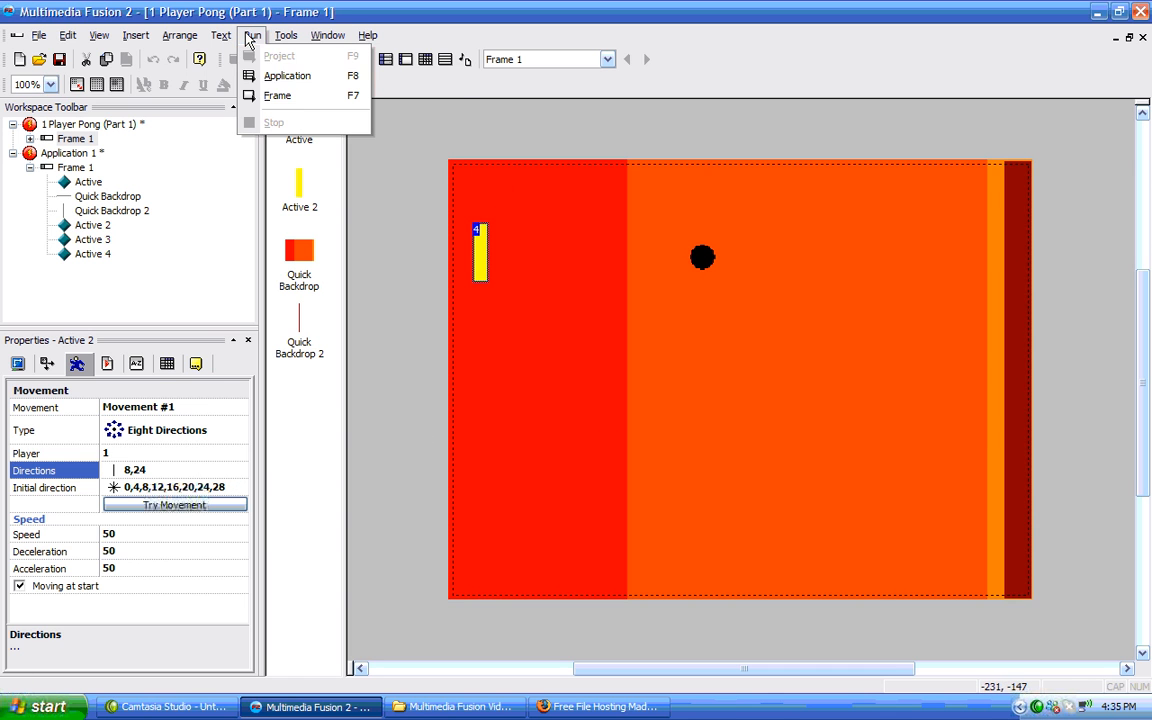
{"action": "left_click", "coordinate": [280, 76]}
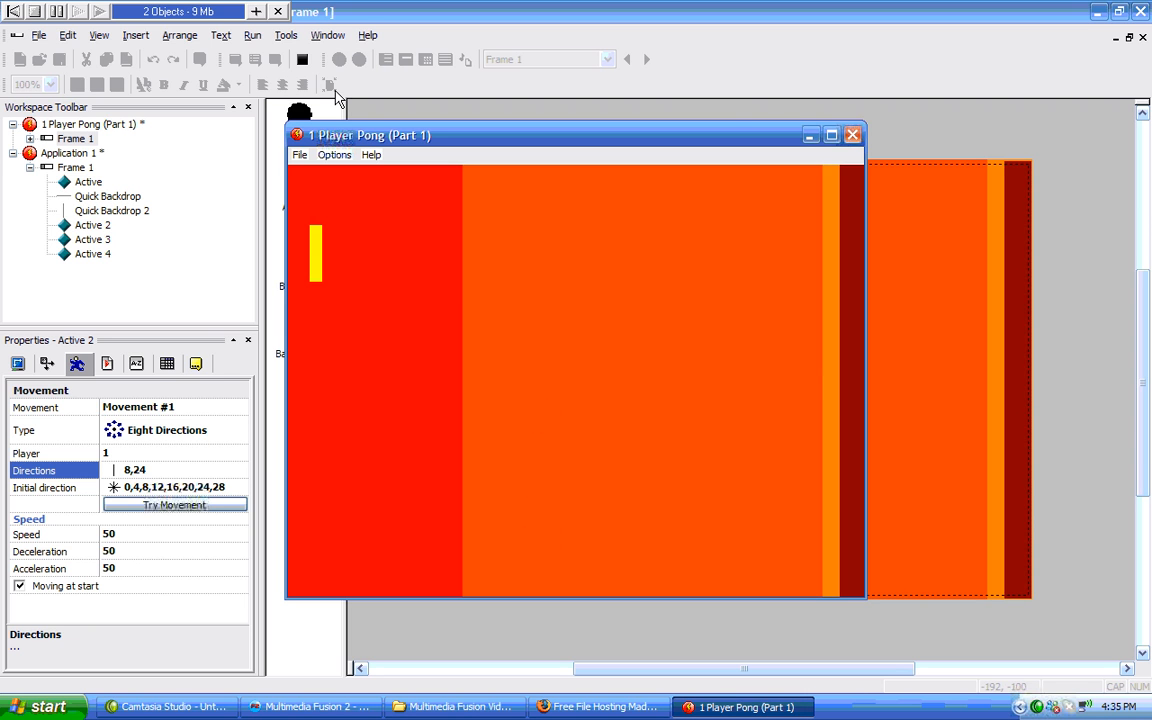
{"action": "key", "text": "Down"}
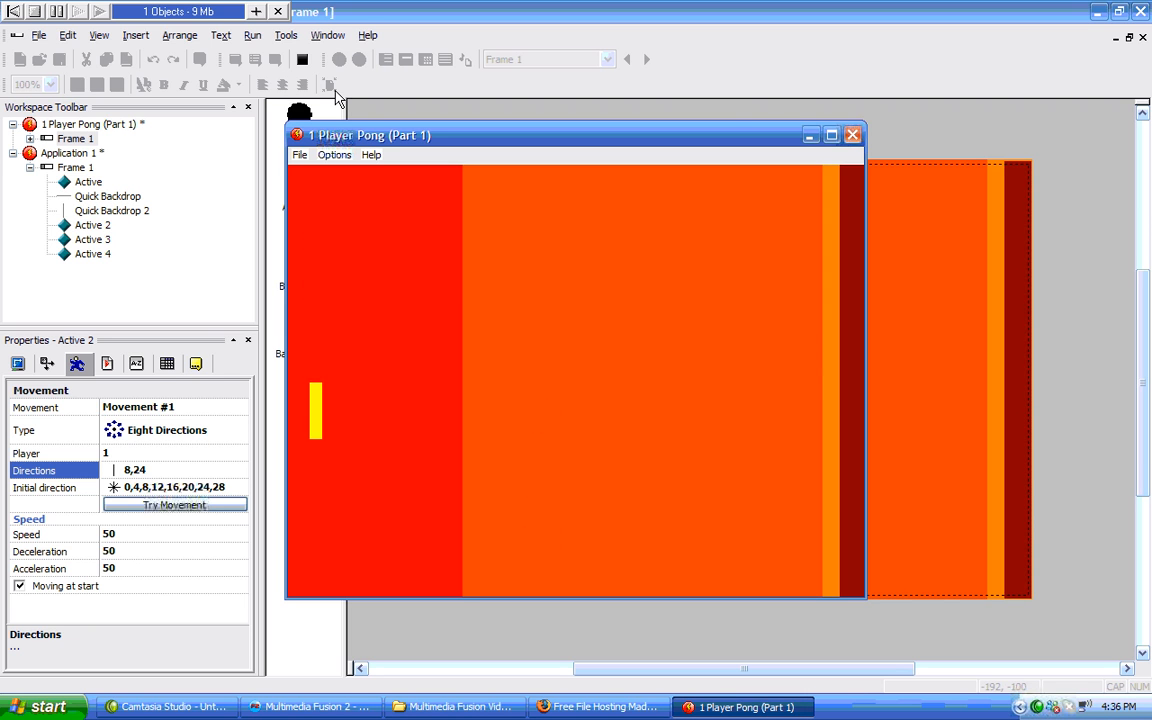
{"action": "key", "text": "Up"}
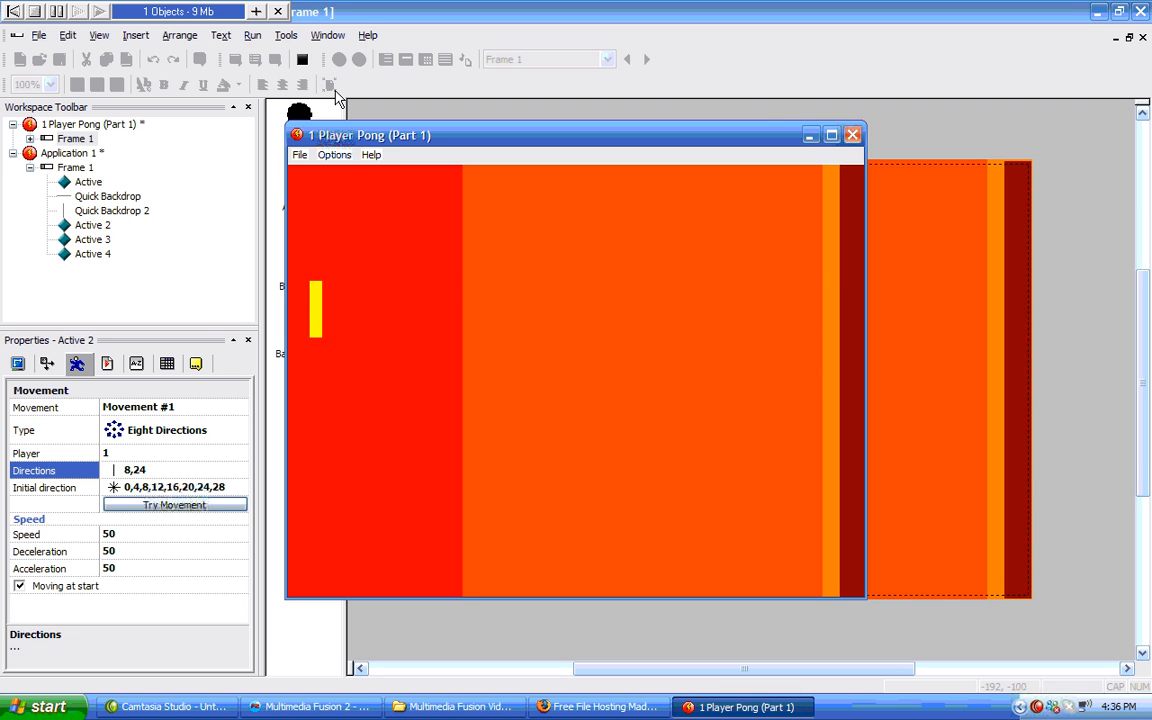
{"action": "key", "text": "Down"}
{"action": "key", "text": "Up"}
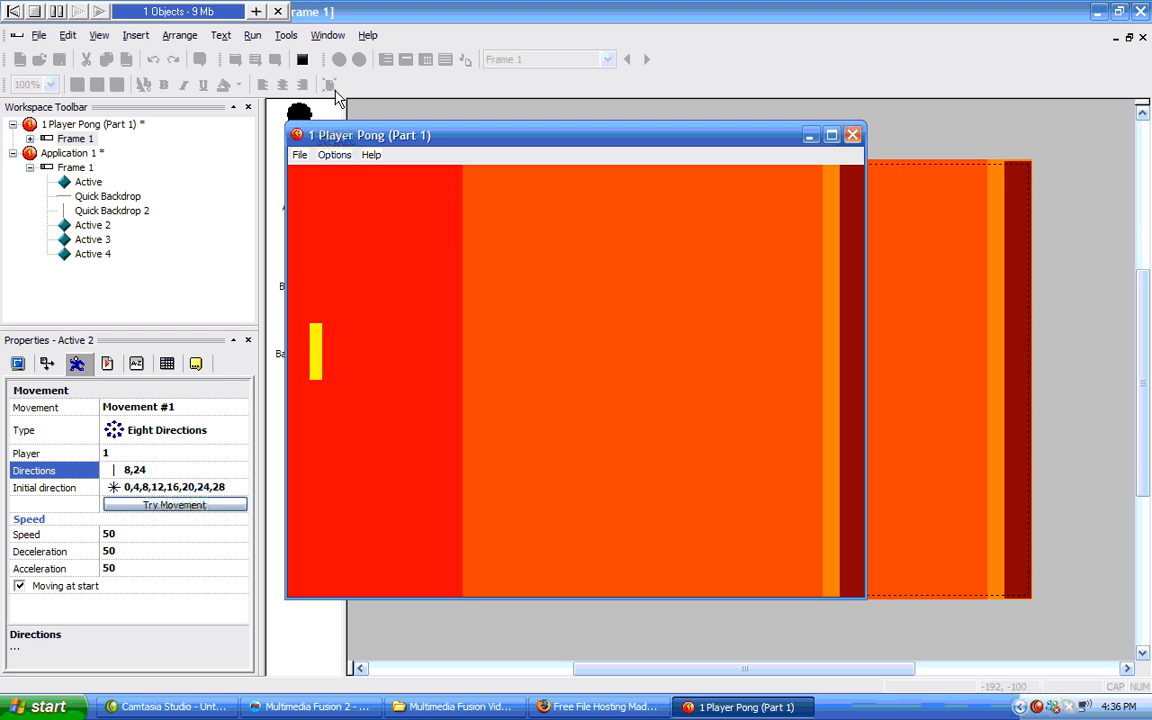
{"action": "key", "text": "Down"}
{"action": "key", "text": "Down"}
{"action": "key", "text": "Up"}
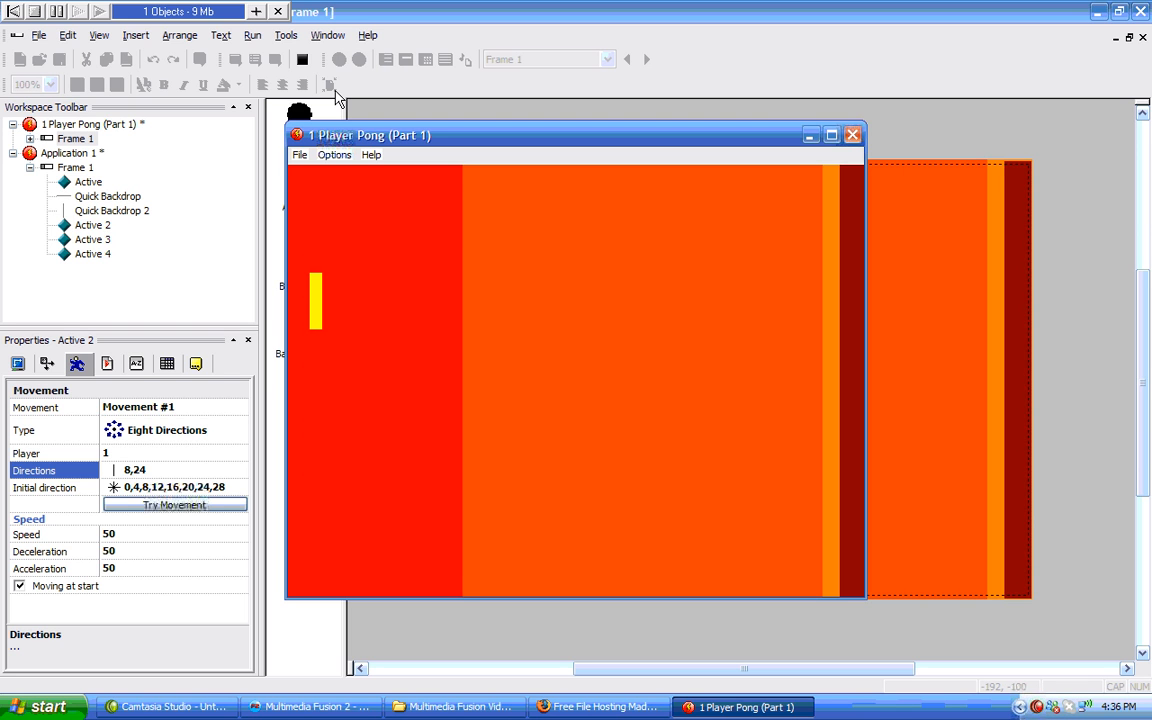
{"action": "key", "text": "Up"}
{"action": "key", "text": "Down"}
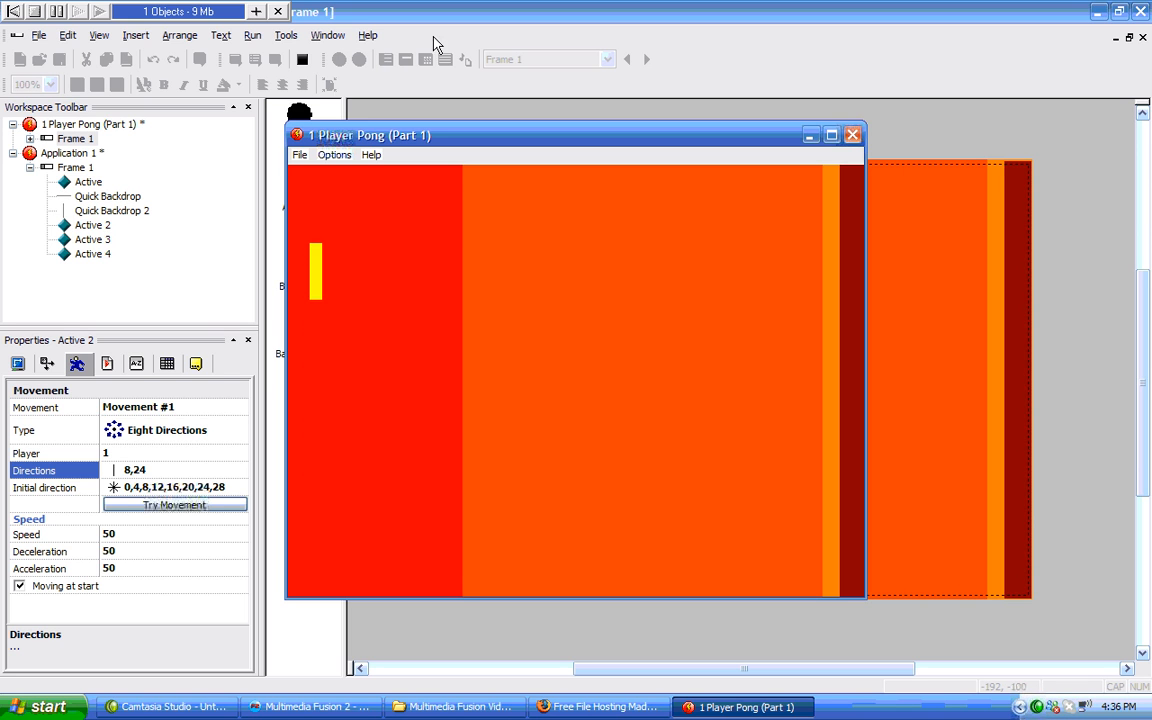
{"action": "left_click", "coordinate": [852, 135]}
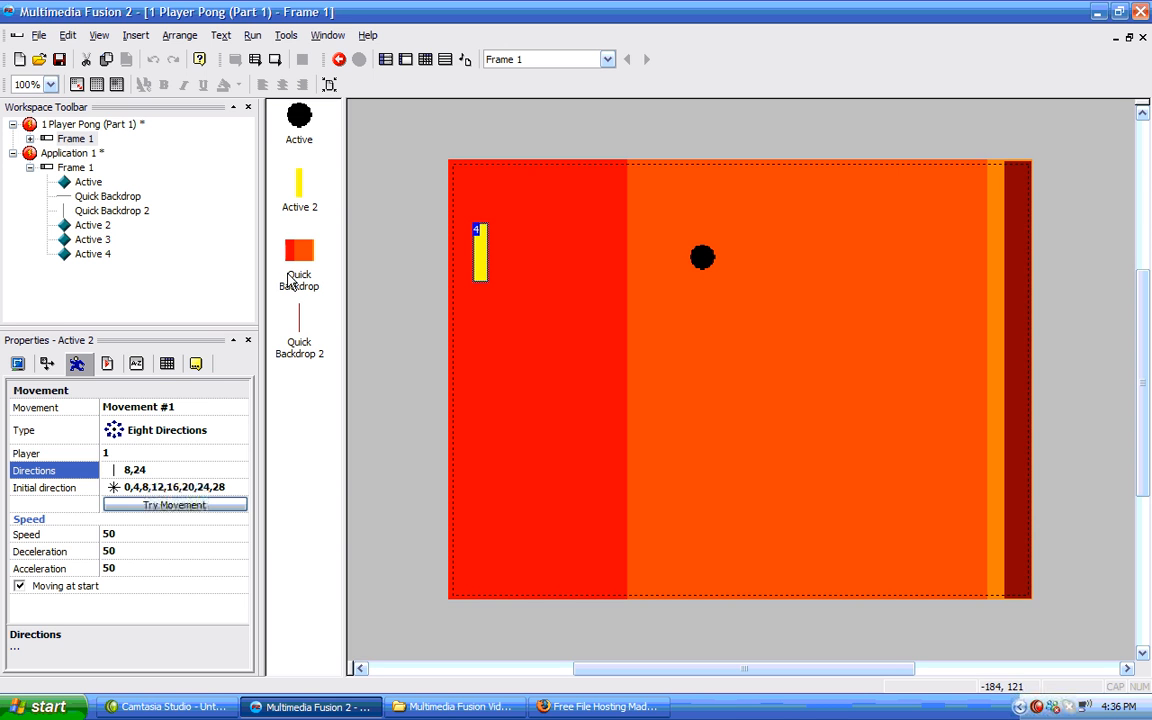
Rename the yellow paddle object as Bumper.
{"action": "double_click", "coordinate": [75, 139]}
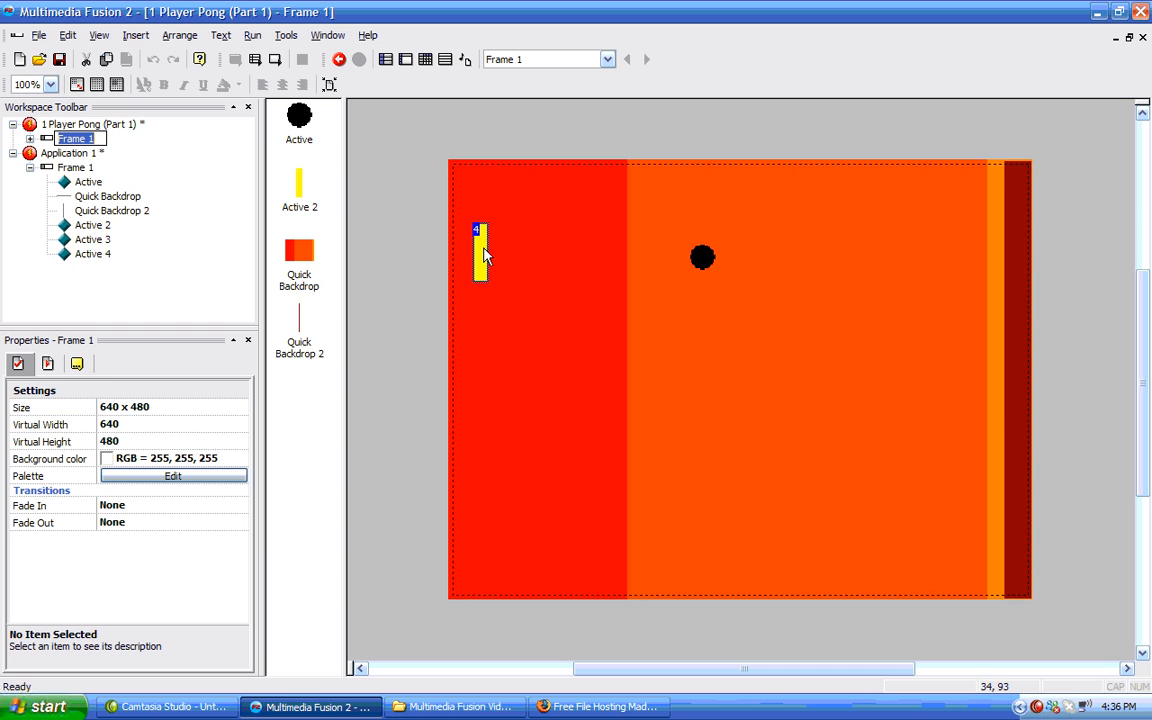
{"action": "left_click", "coordinate": [484, 256]}
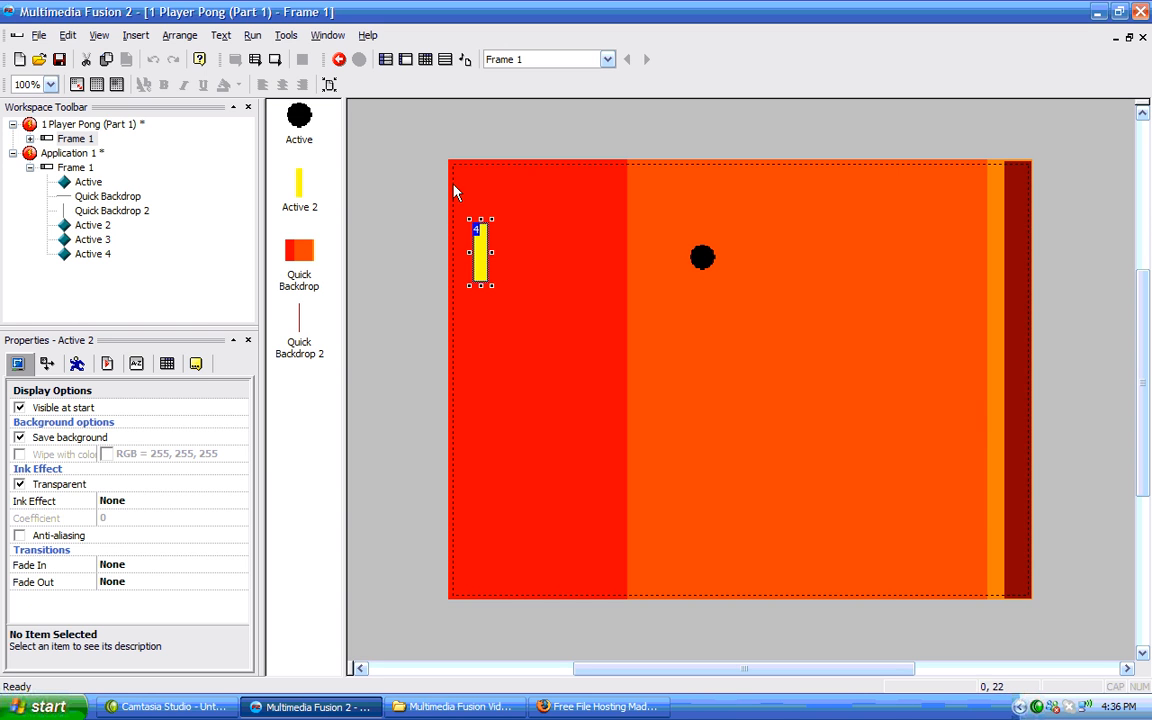
{"action": "left_click", "coordinate": [196, 365]}
{"action": "left_click", "coordinate": [146, 405]}
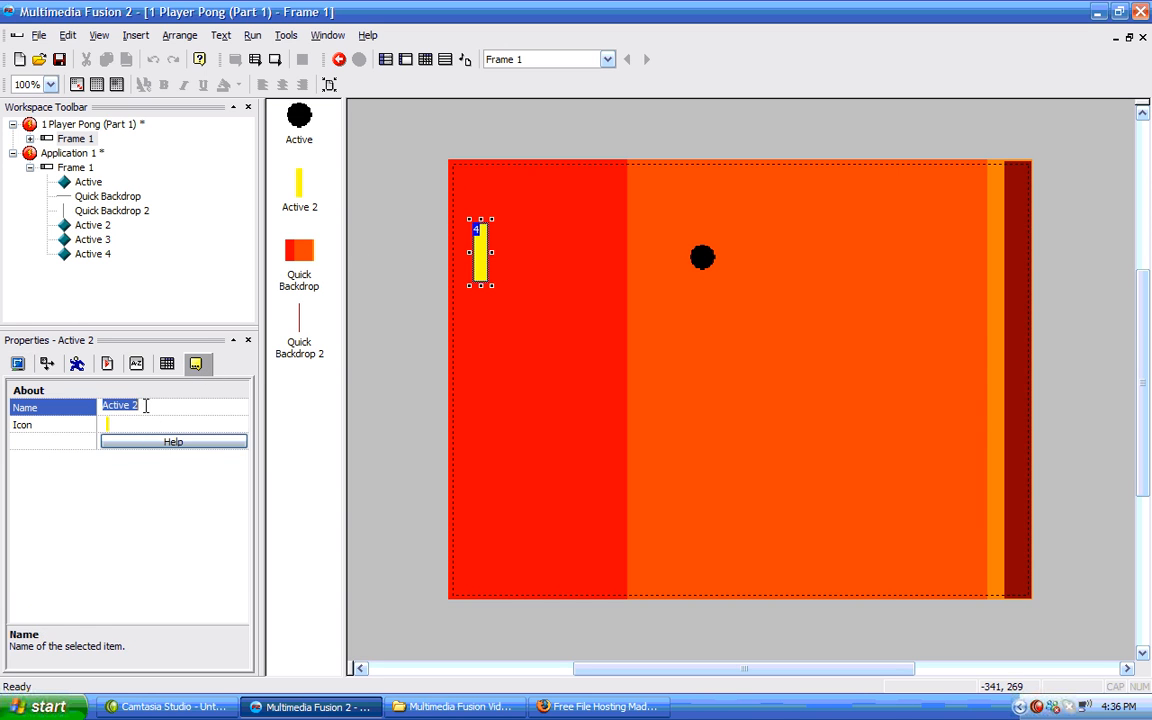
{"action": "type", "text": "Bumper"}
{"action": "key", "text": "Return"}
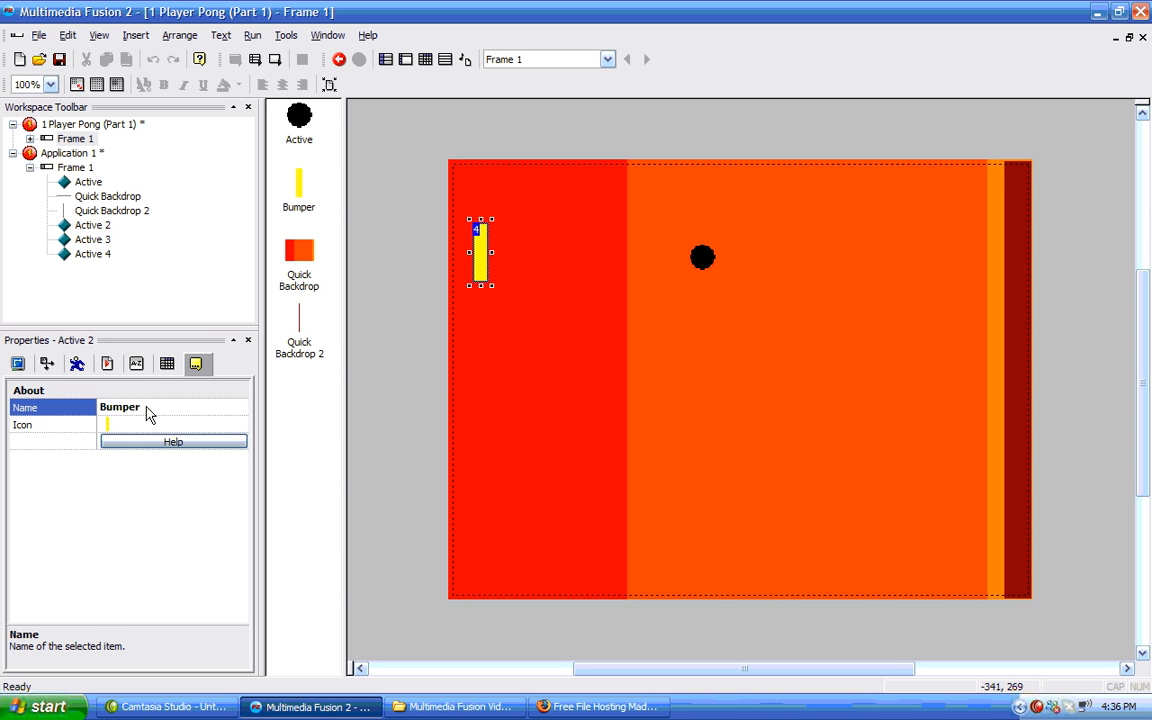
Rename the black ball object as Ball.
{"action": "left_click", "coordinate": [703, 262]}
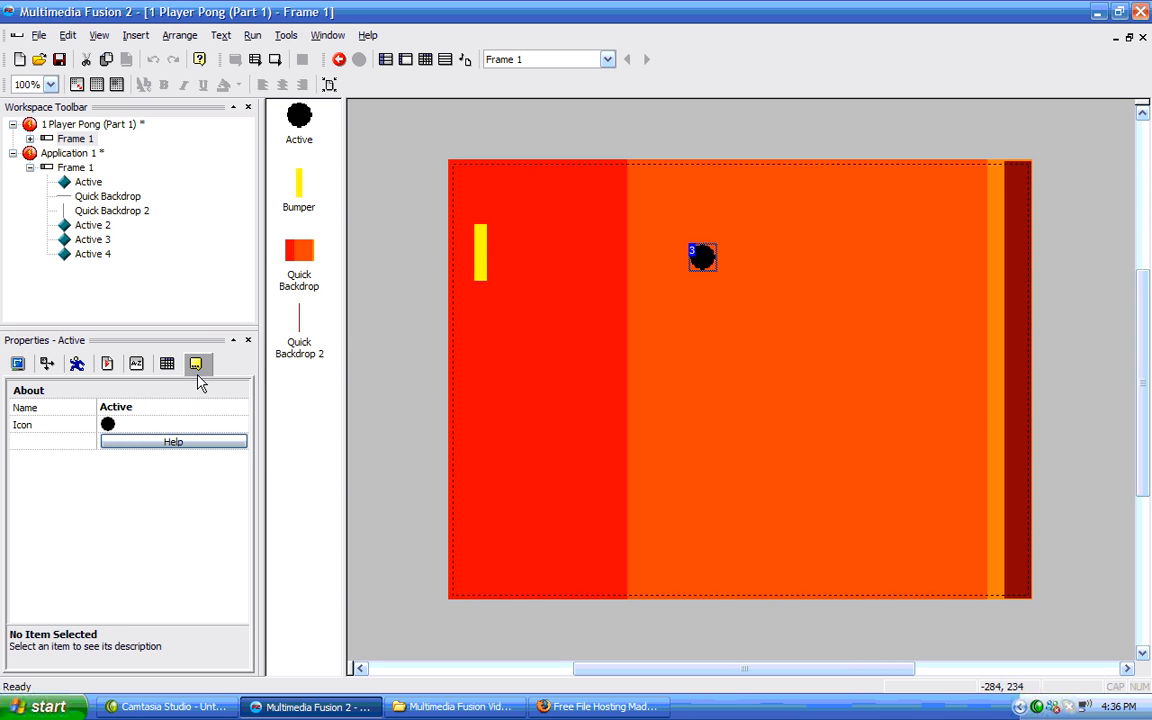
{"action": "left_click", "coordinate": [173, 406]}
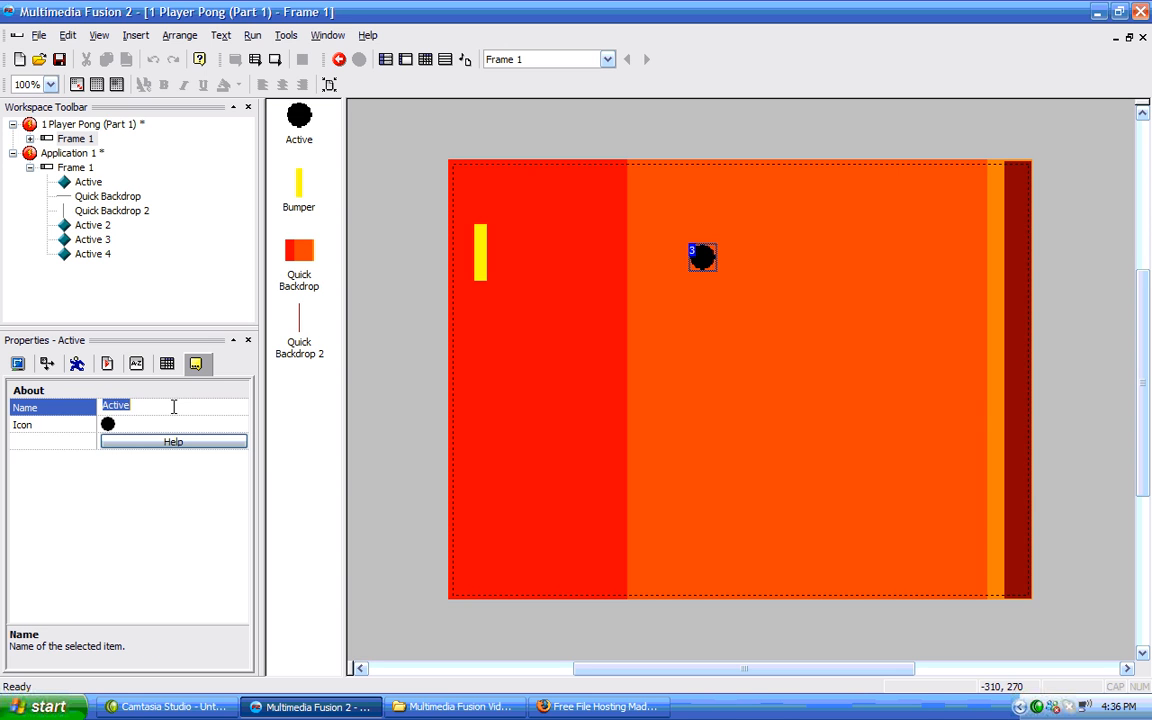
{"action": "type", "text": "Ball"}
{"action": "key", "text": "Return"}
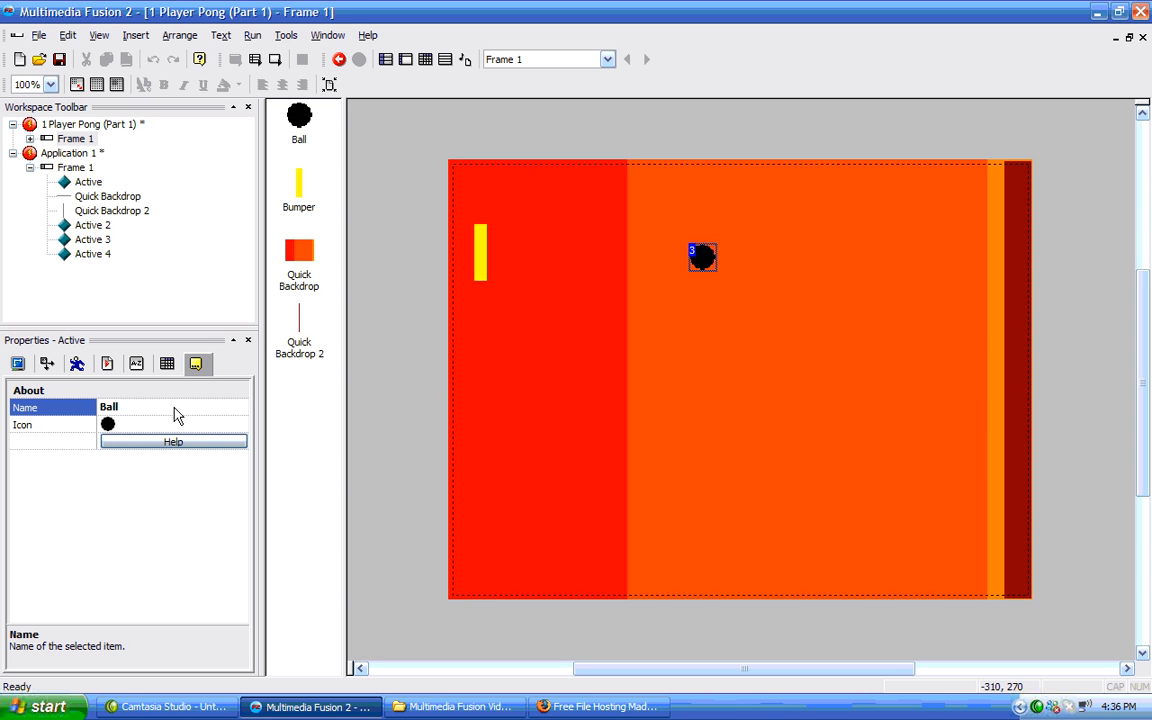
Rename the orange quick backdrop as Background Gradient.
{"action": "left_click", "coordinate": [299, 282]}
{"action": "left_click", "coordinate": [162, 406]}
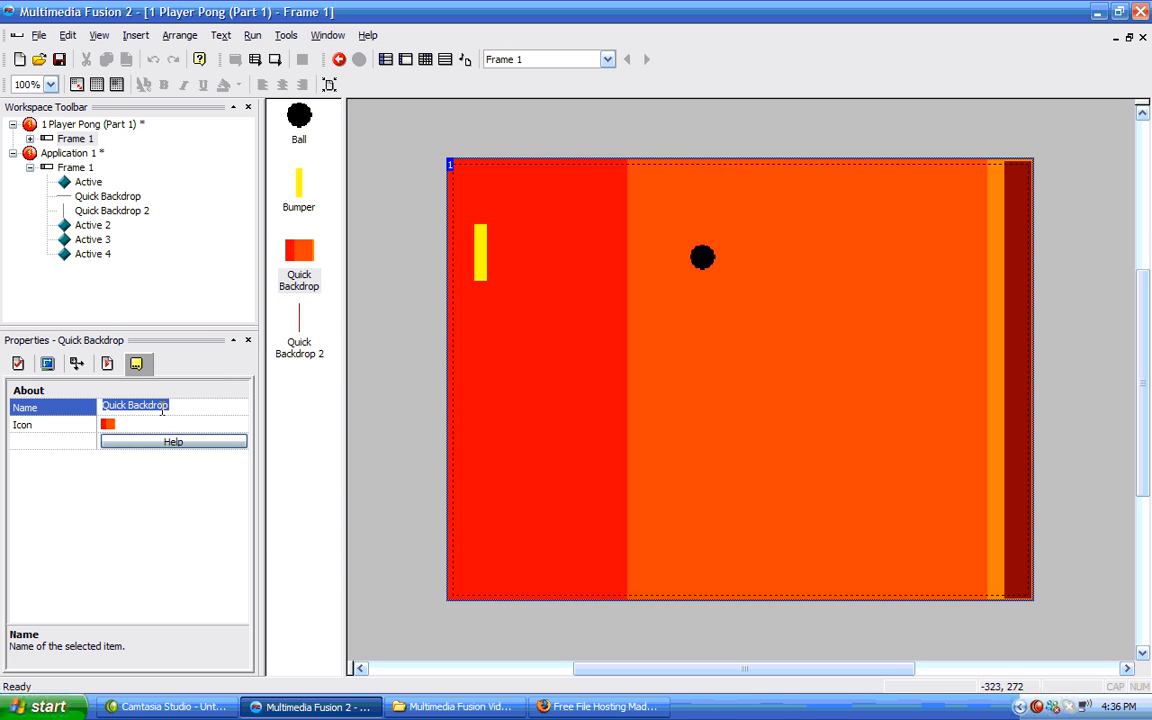
{"action": "type", "text": "B"}
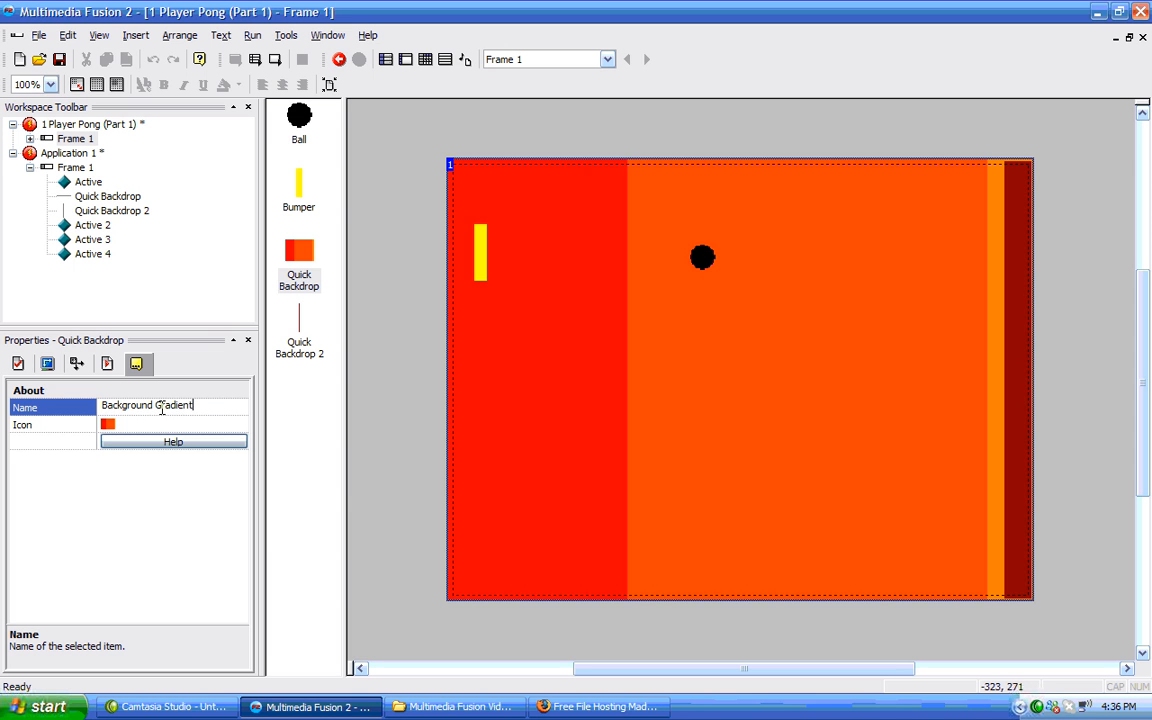
{"action": "type", "text": "ackground Gradient"}
{"action": "key", "text": "Return"}
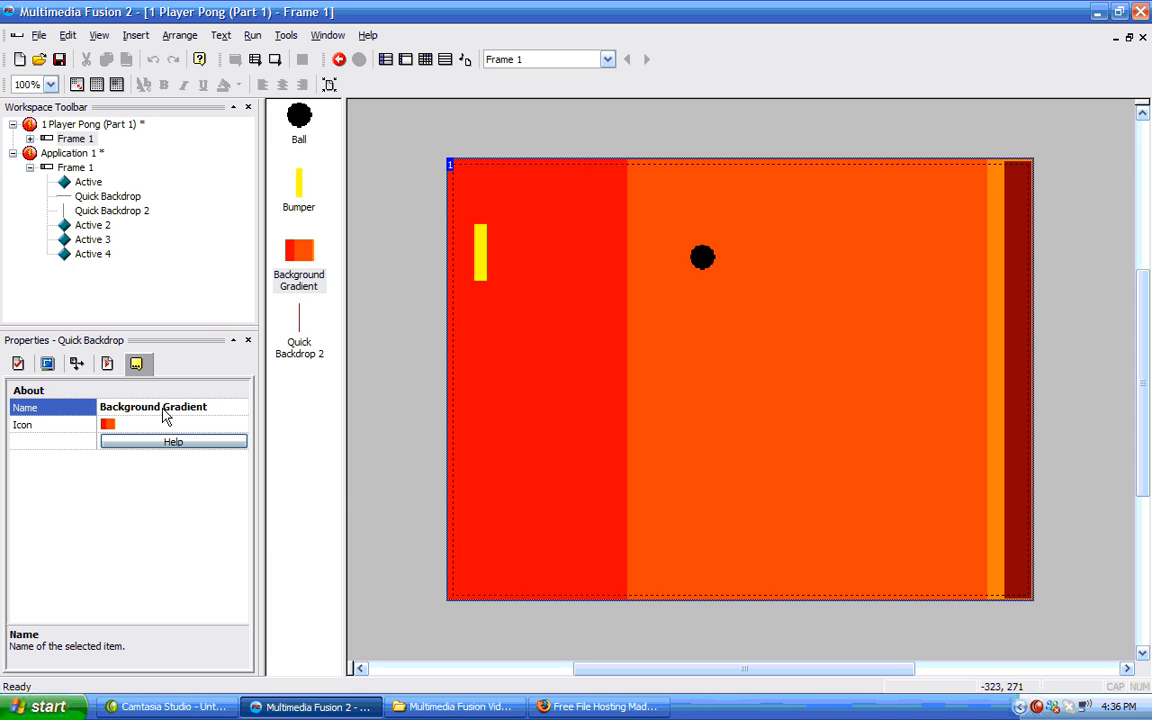
Rename the dark red wall backdrop on the right edge as Wall.
{"action": "left_click", "coordinate": [1013, 245]}
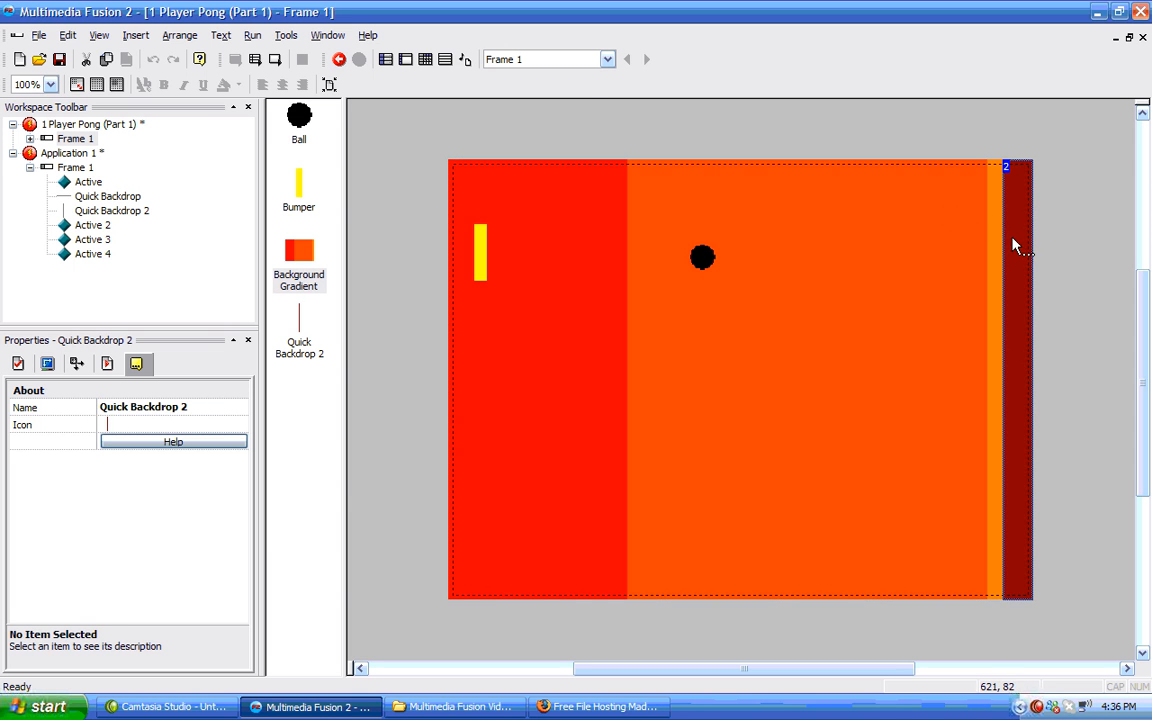
{"action": "left_click", "coordinate": [153, 405]}
{"action": "type", "text": "Wall"}
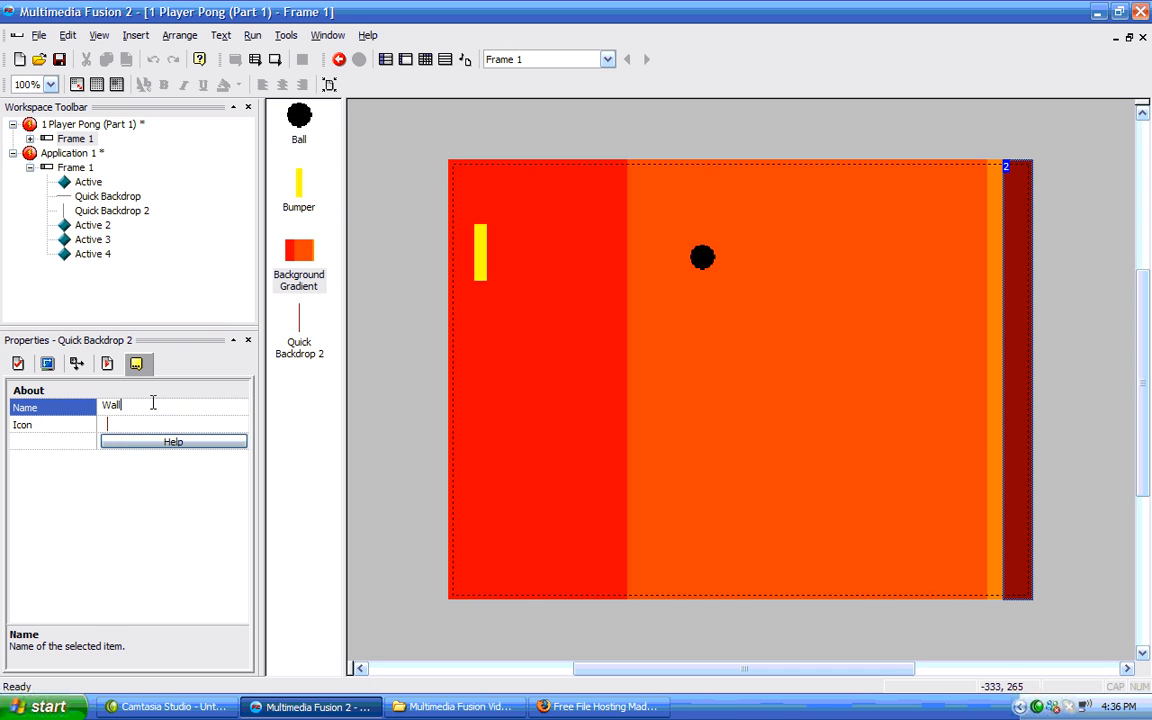
{"action": "left_click", "coordinate": [395, 337]}
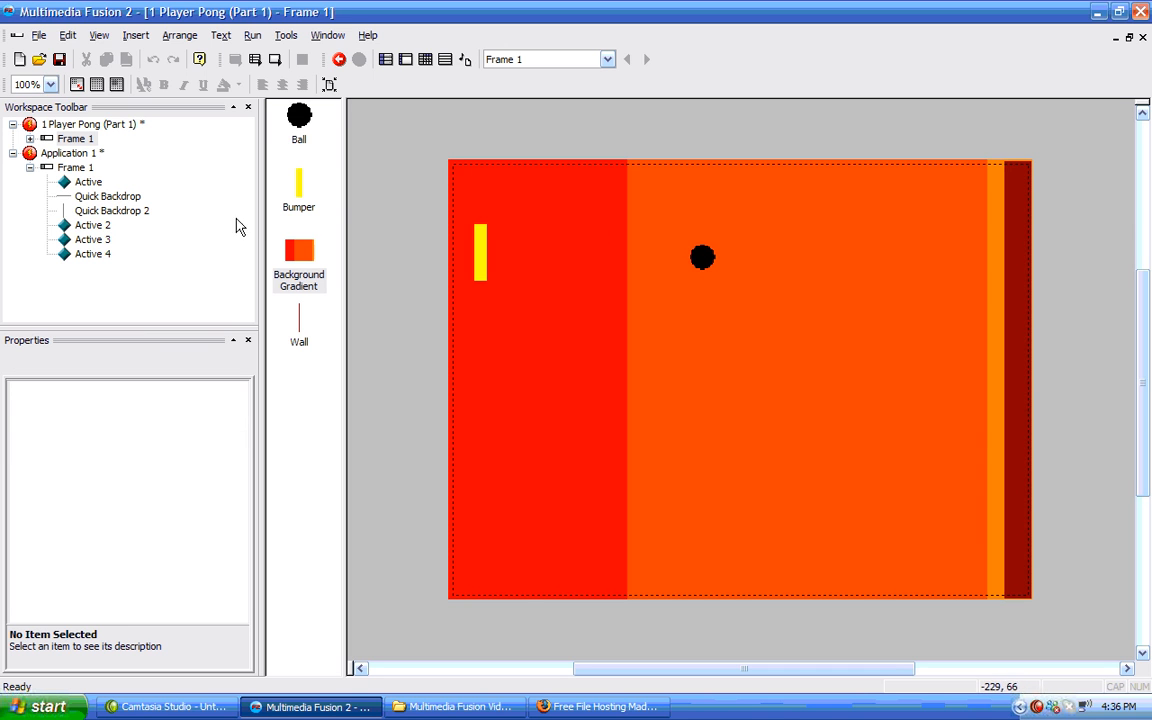
{"action": "left_click", "coordinate": [74, 137]}
{"action": "left_click", "coordinate": [74, 137]}
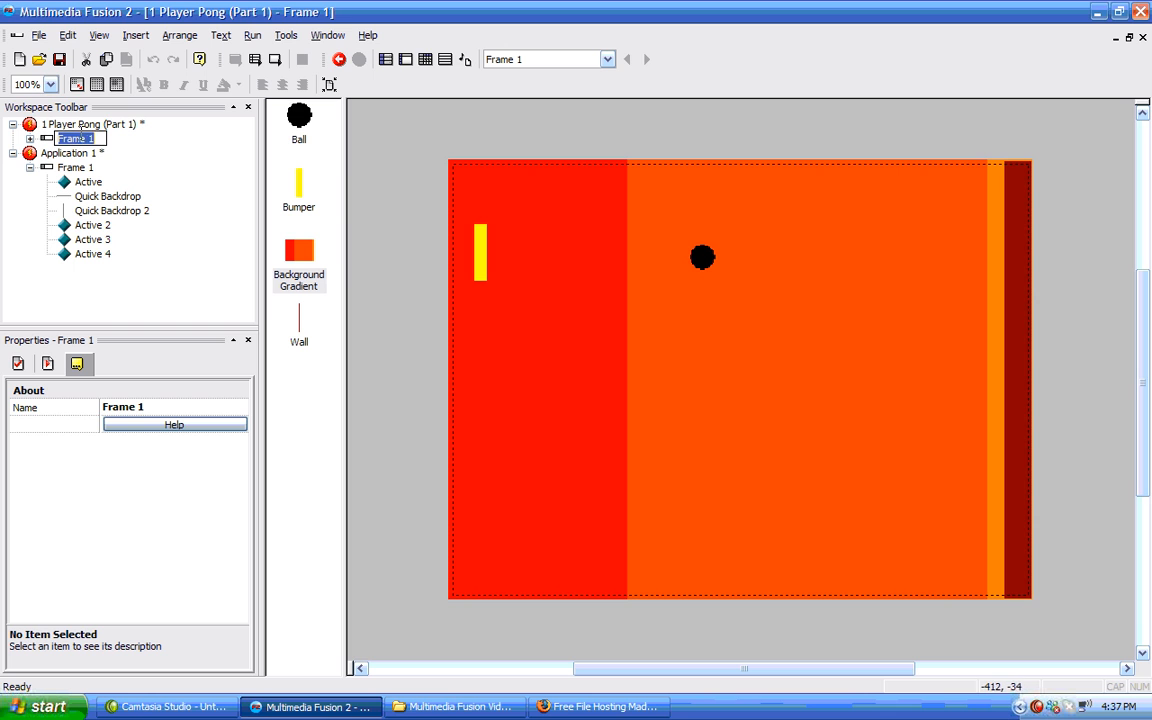
{"action": "left_click", "coordinate": [124, 138]}
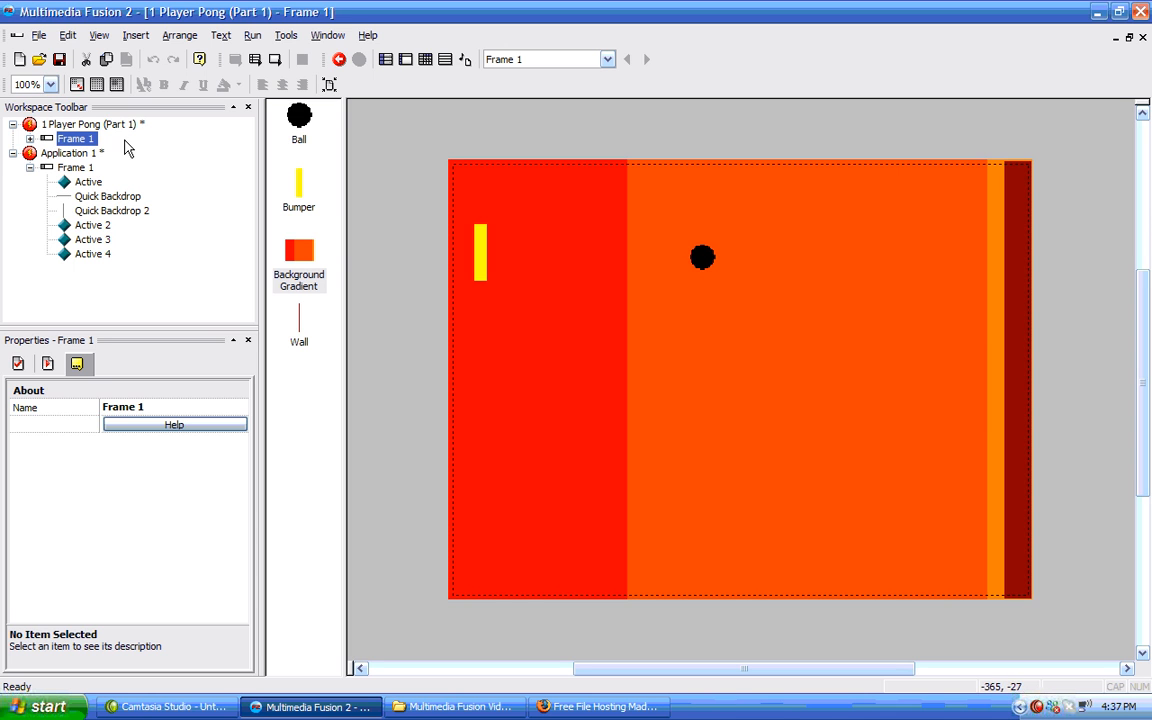
{"action": "left_click", "coordinate": [12, 153]}
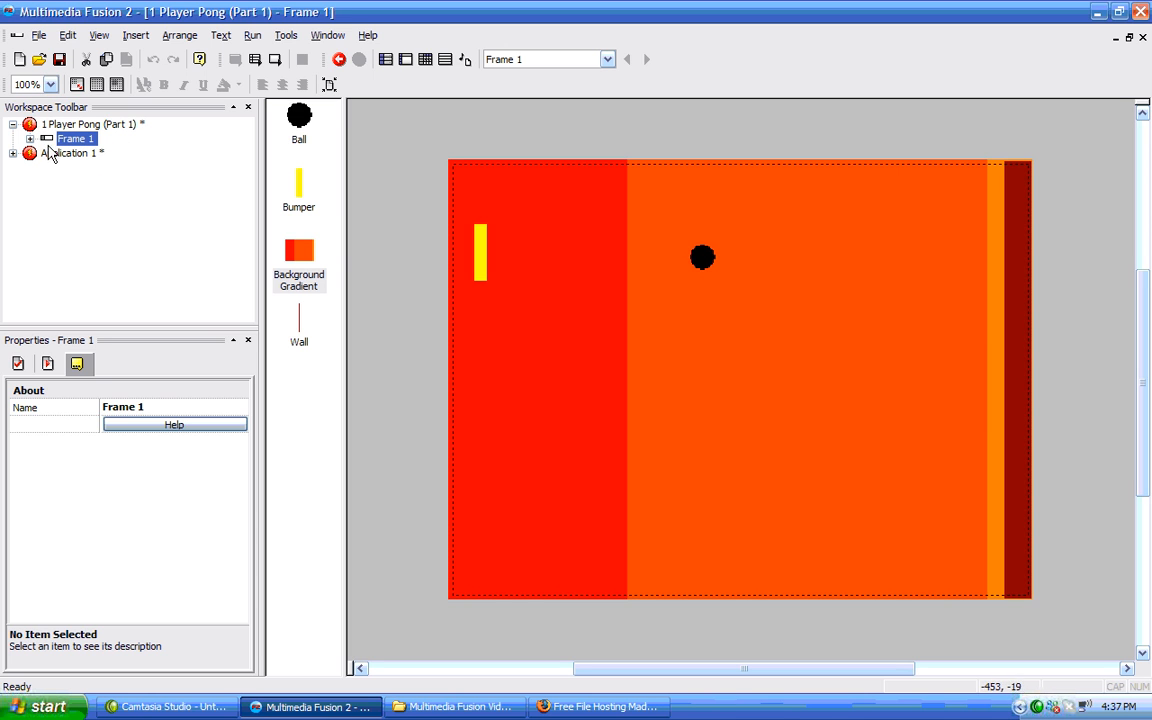
Open the Event Editor and add a condition for the ball colliding with a backdrop.
{"action": "left_click", "coordinate": [425, 60]}
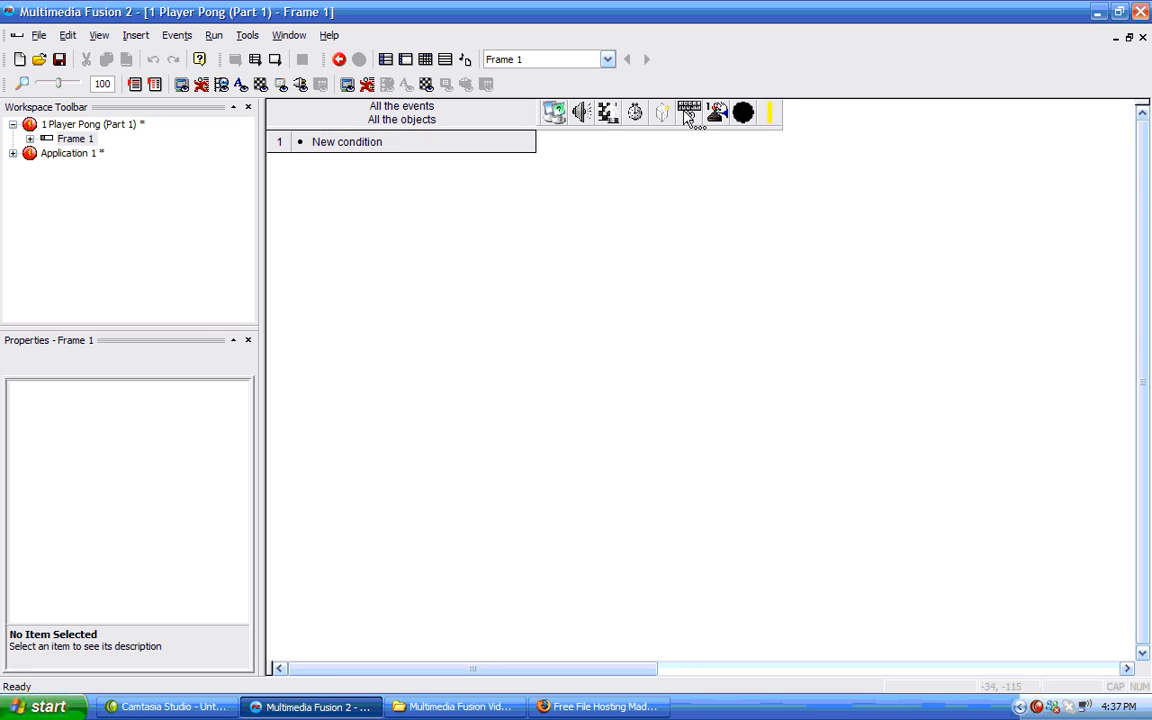
{"action": "left_click", "coordinate": [350, 143]}
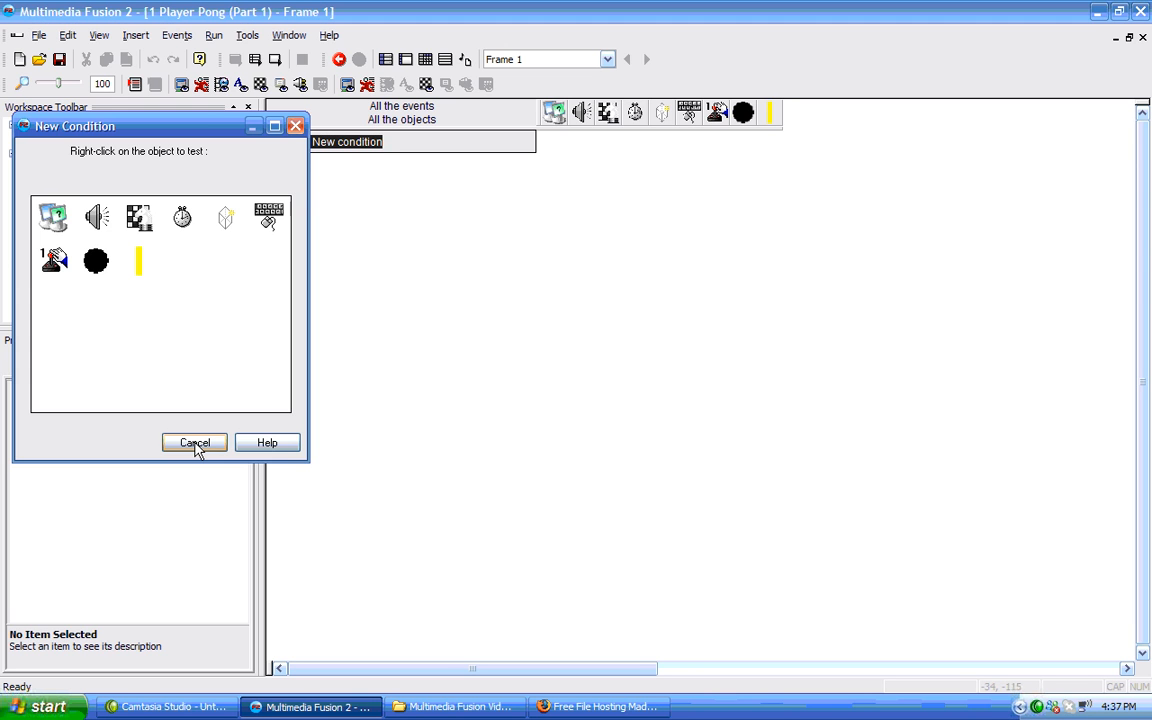
{"action": "right_click", "coordinate": [105, 265]}
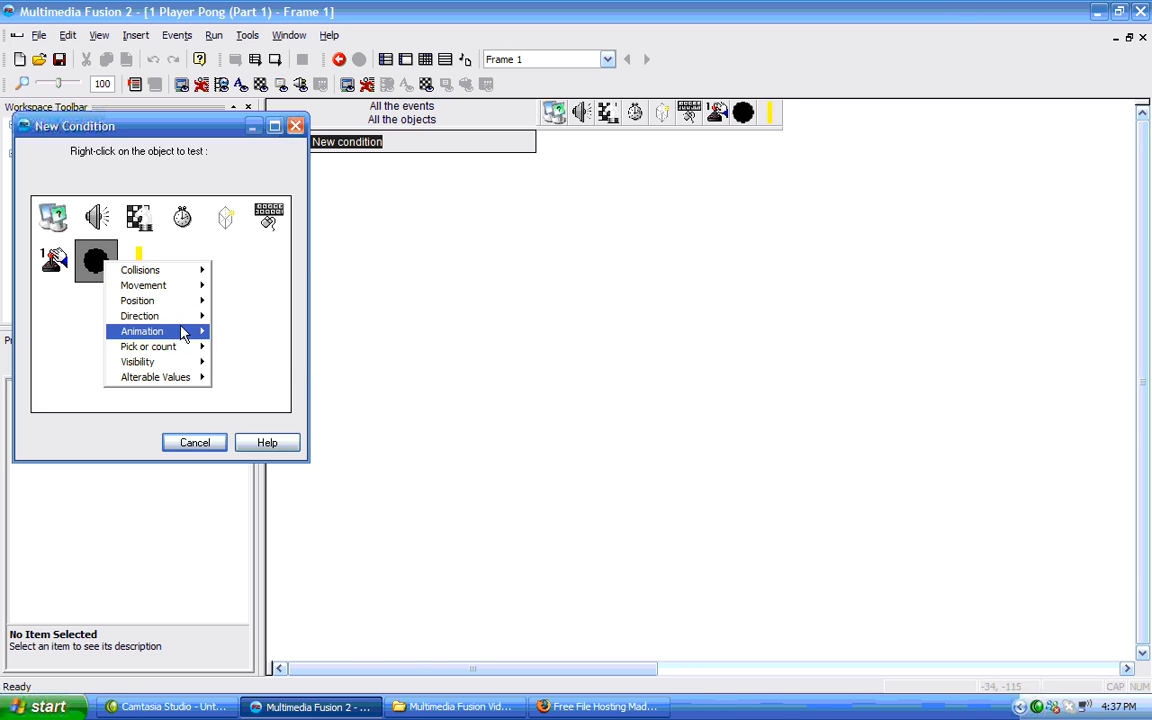
{"action": "mouse_move", "coordinate": [185, 270]}
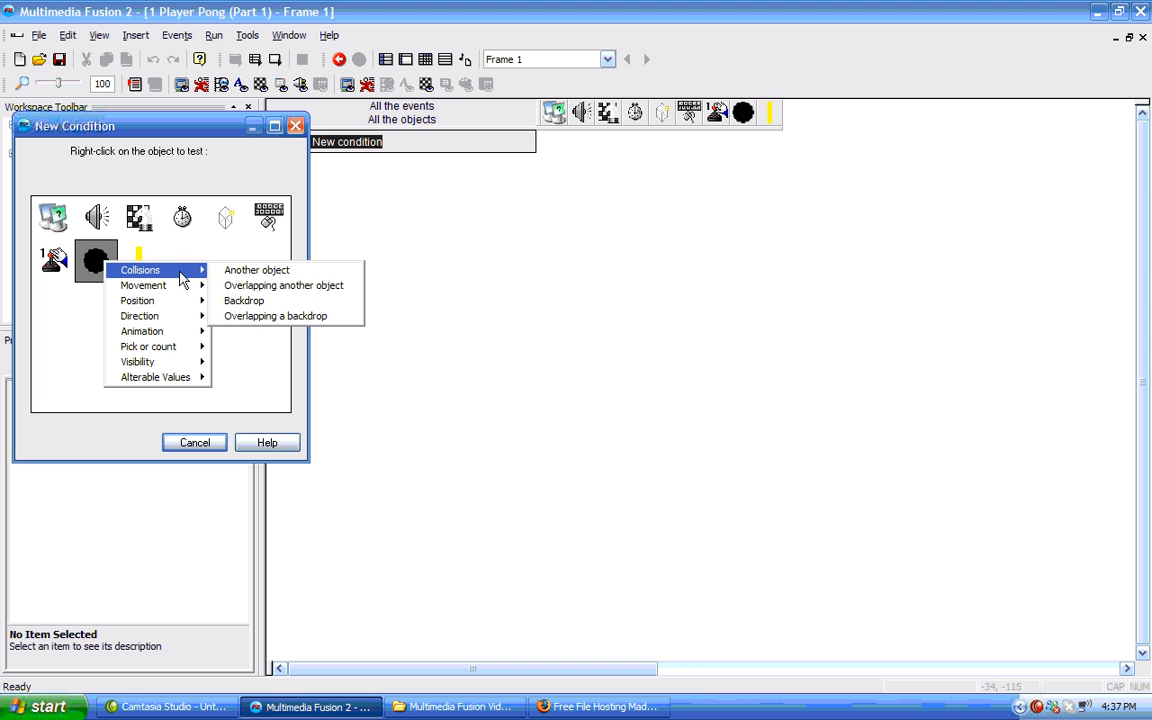
{"action": "left_click", "coordinate": [246, 301]}
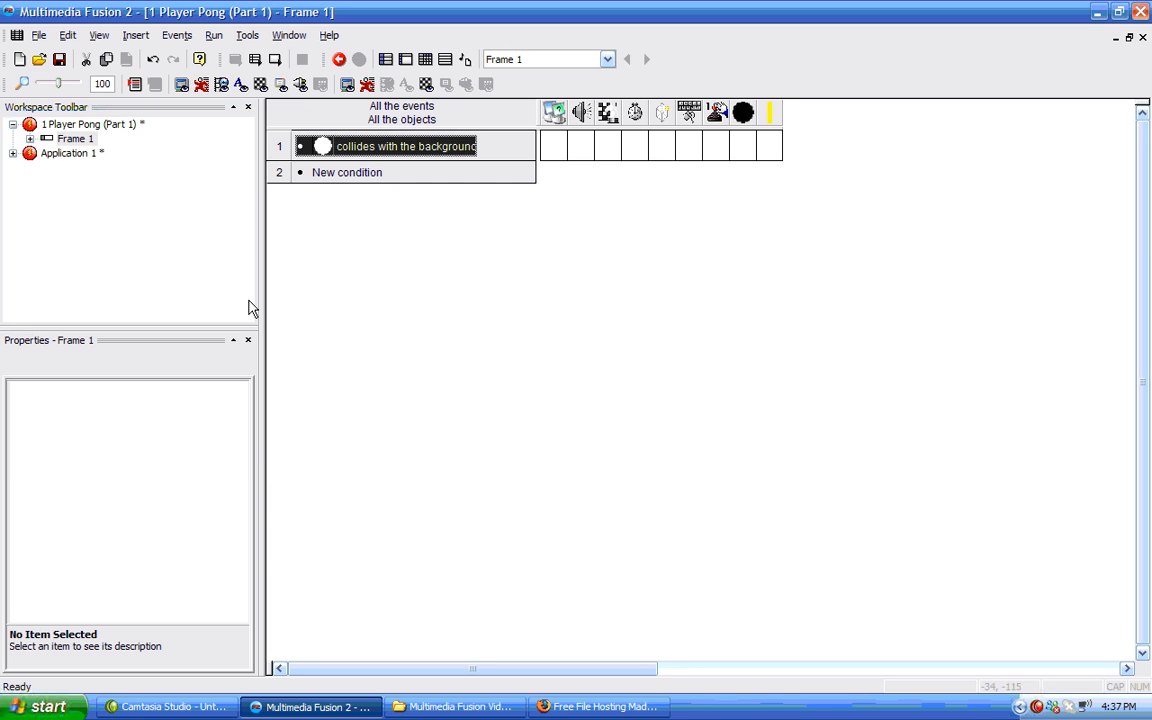
Make the ball bounce when it collides with the background.
{"action": "left_click", "coordinate": [740, 153]}
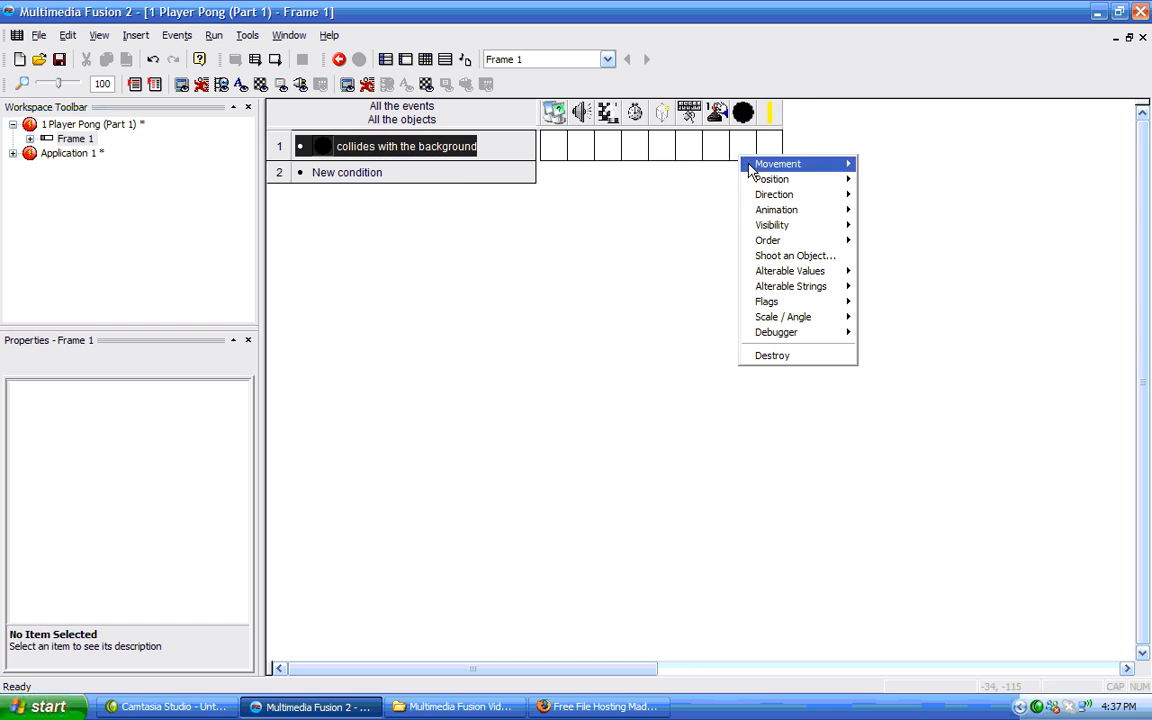
{"action": "mouse_move", "coordinate": [785, 165]}
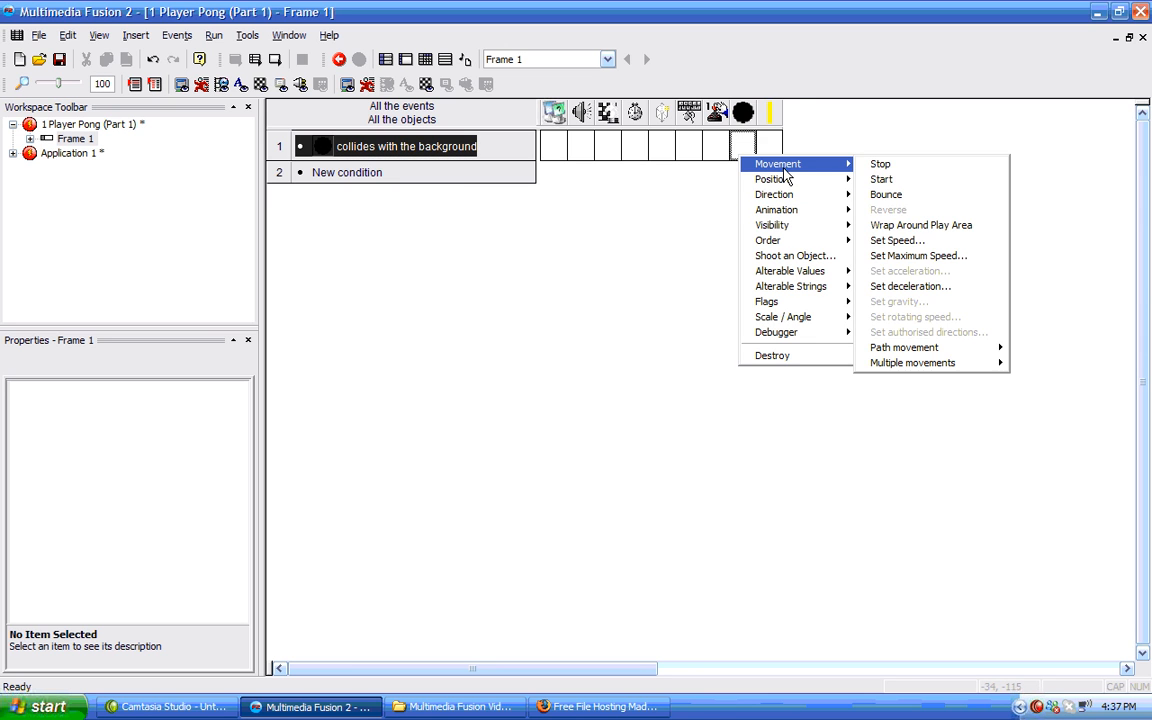
{"action": "left_click", "coordinate": [886, 195]}
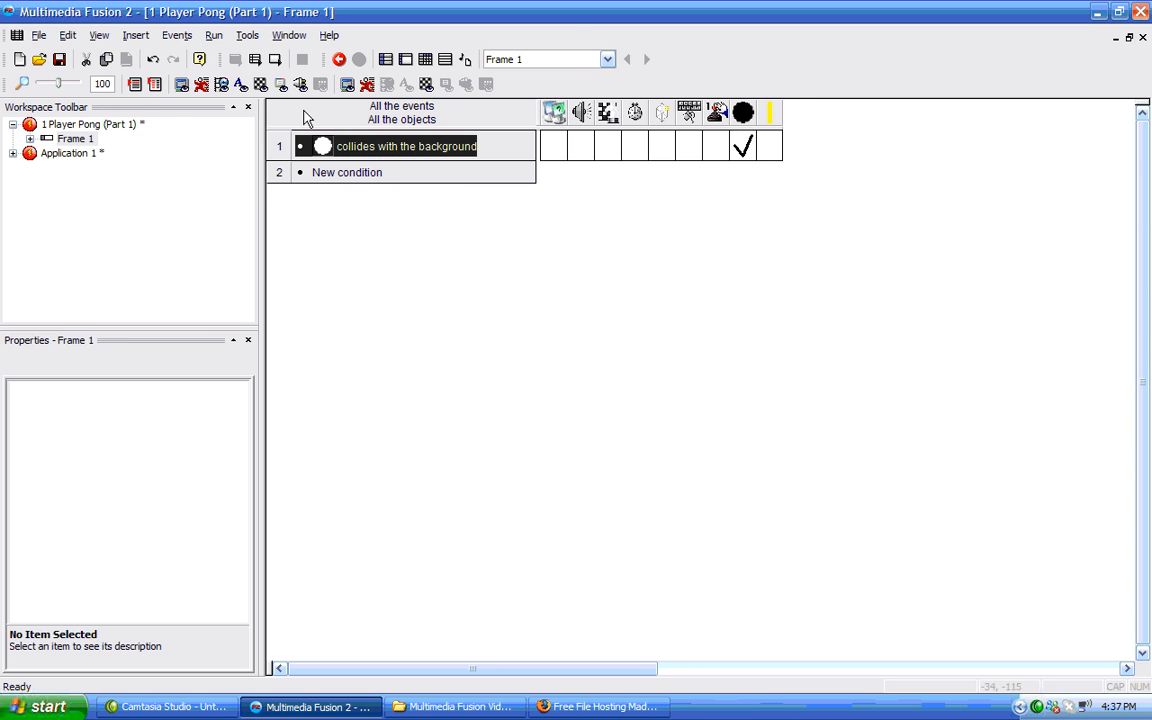
Set the Wall backdrop's obstacle type to Obstacle.
{"action": "left_click", "coordinate": [87, 139]}
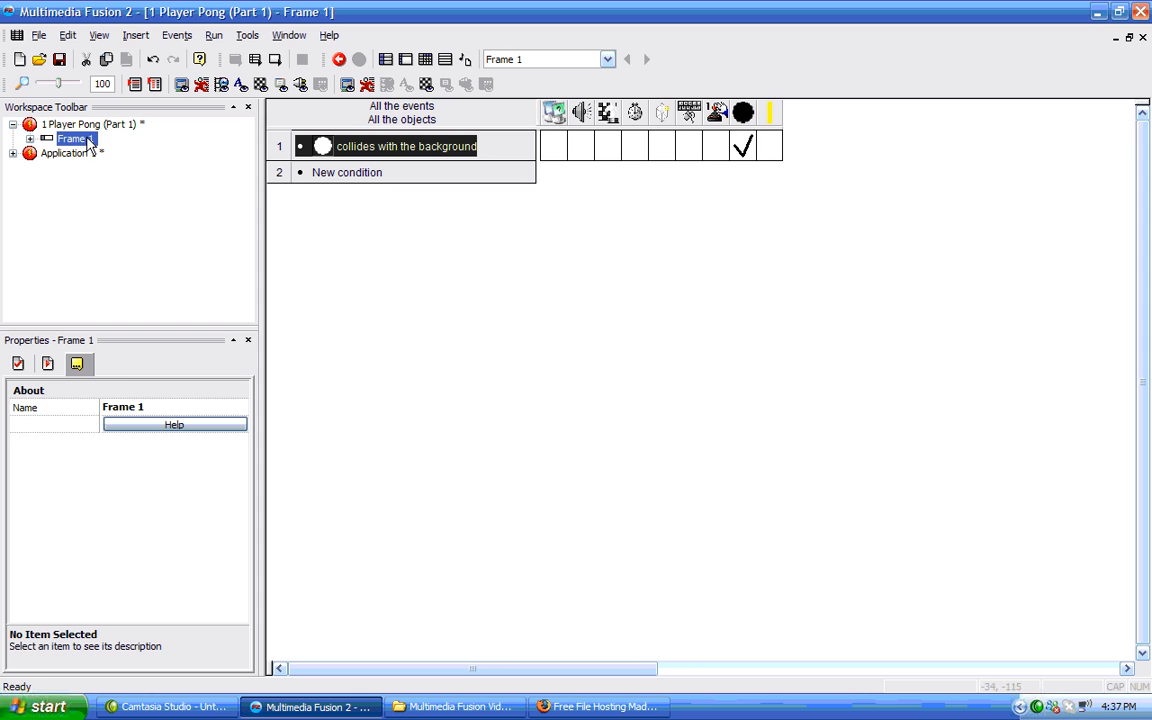
{"action": "left_click", "coordinate": [30, 139]}
{"action": "left_click", "coordinate": [30, 139]}
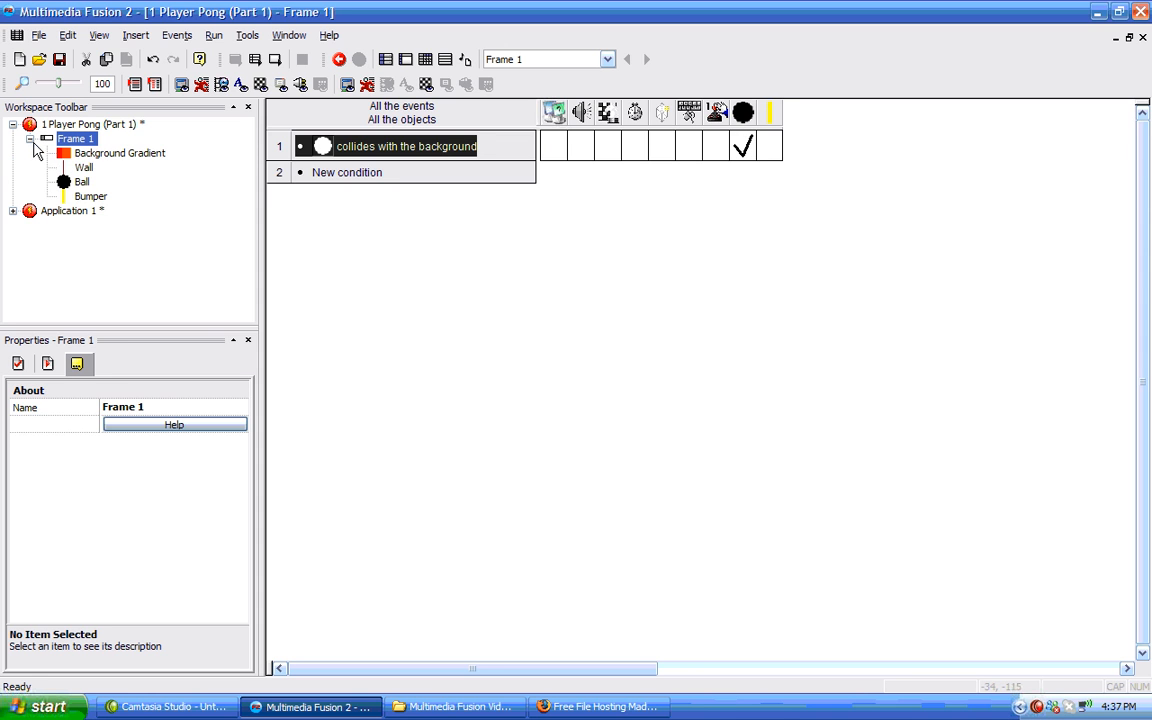
{"action": "left_click", "coordinate": [86, 169]}
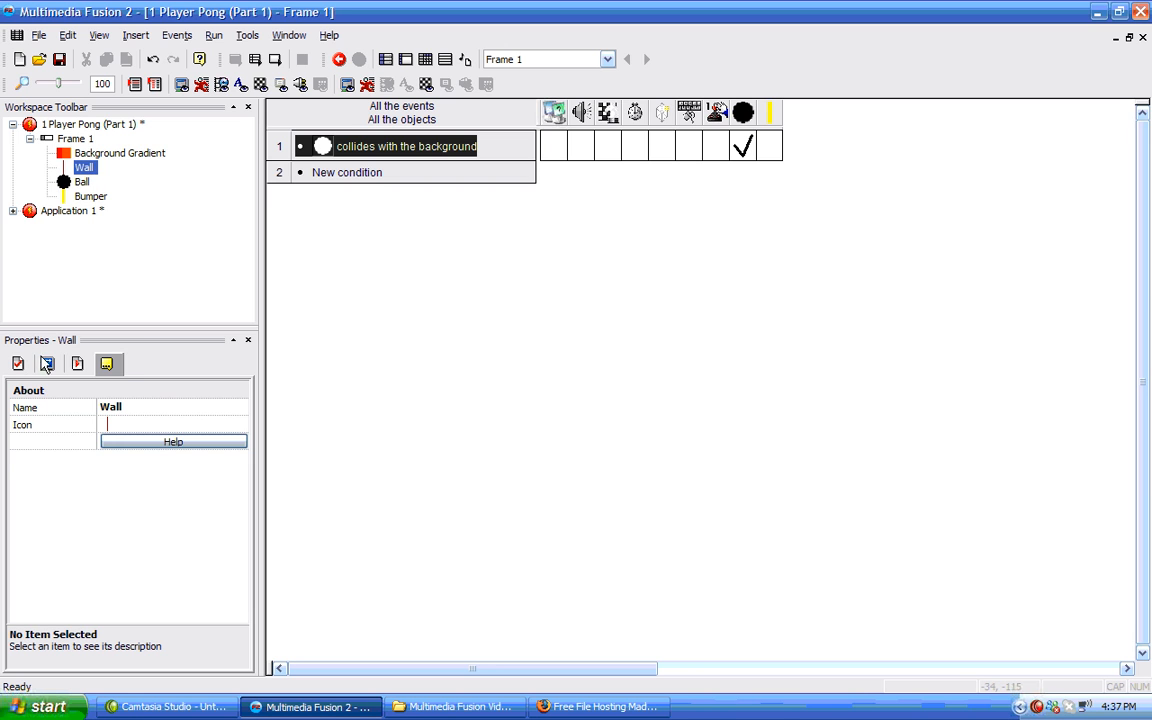
{"action": "left_click", "coordinate": [80, 365]}
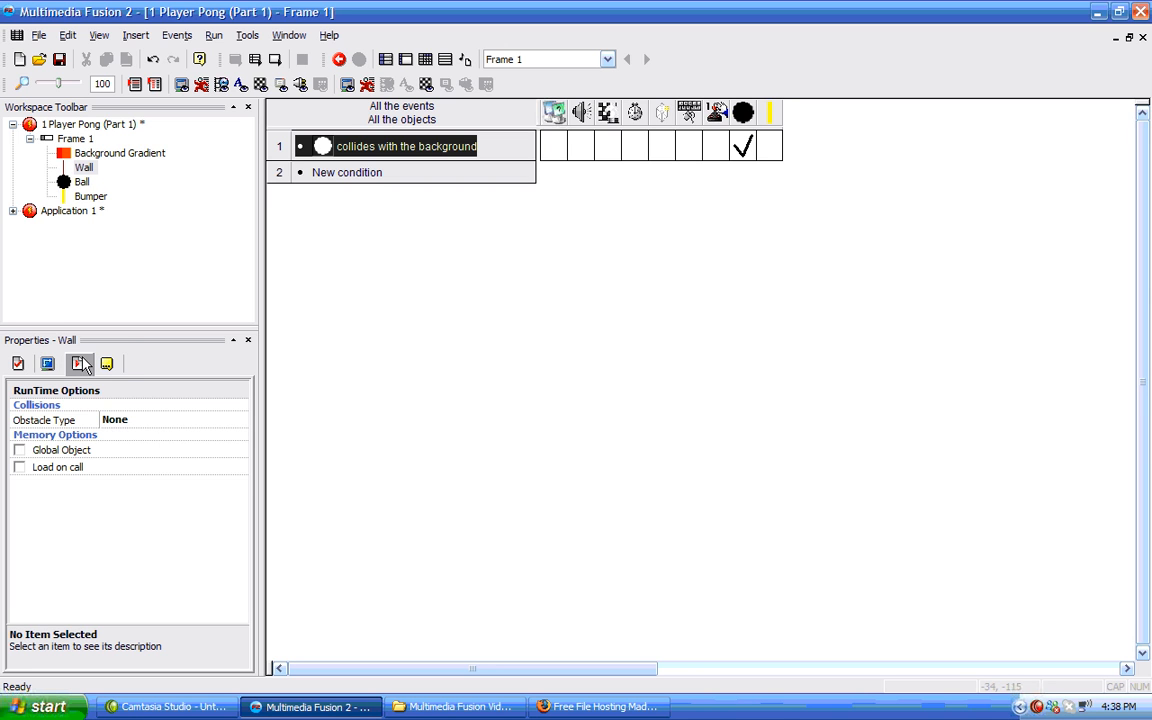
{"action": "left_click", "coordinate": [229, 421]}
{"action": "left_click", "coordinate": [238, 421]}
{"action": "left_click", "coordinate": [190, 452]}
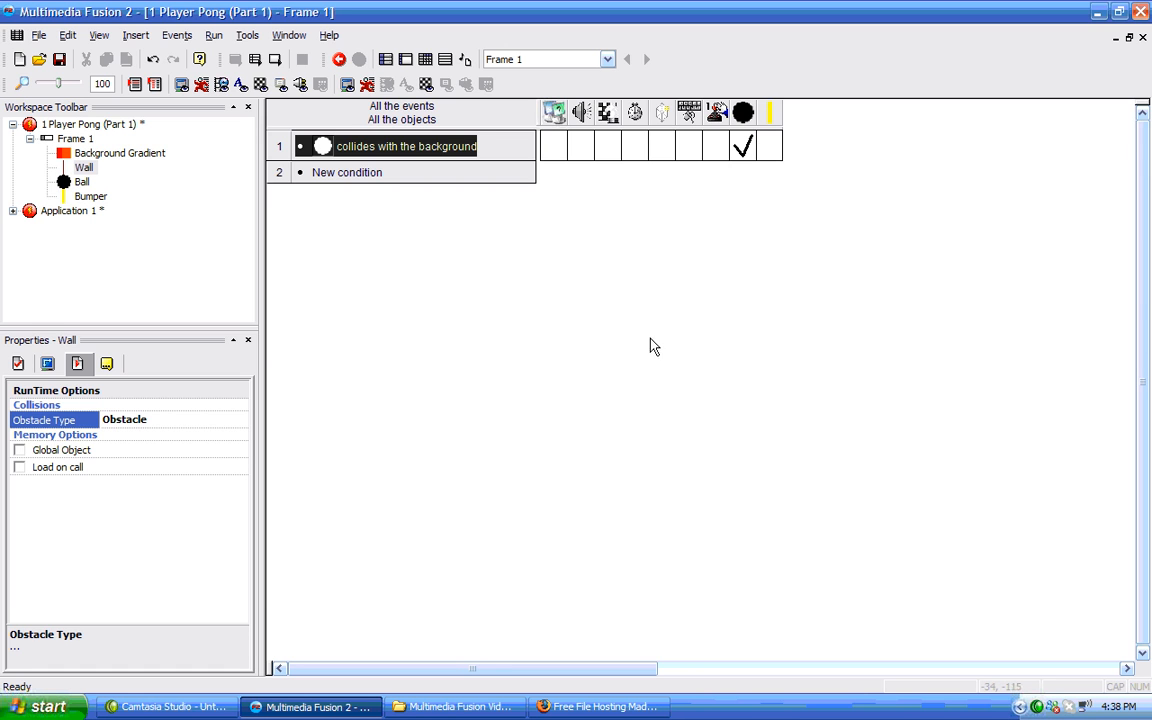
Add a condition for a collision between the ball and the Bumper.
{"action": "left_click", "coordinate": [356, 180]}
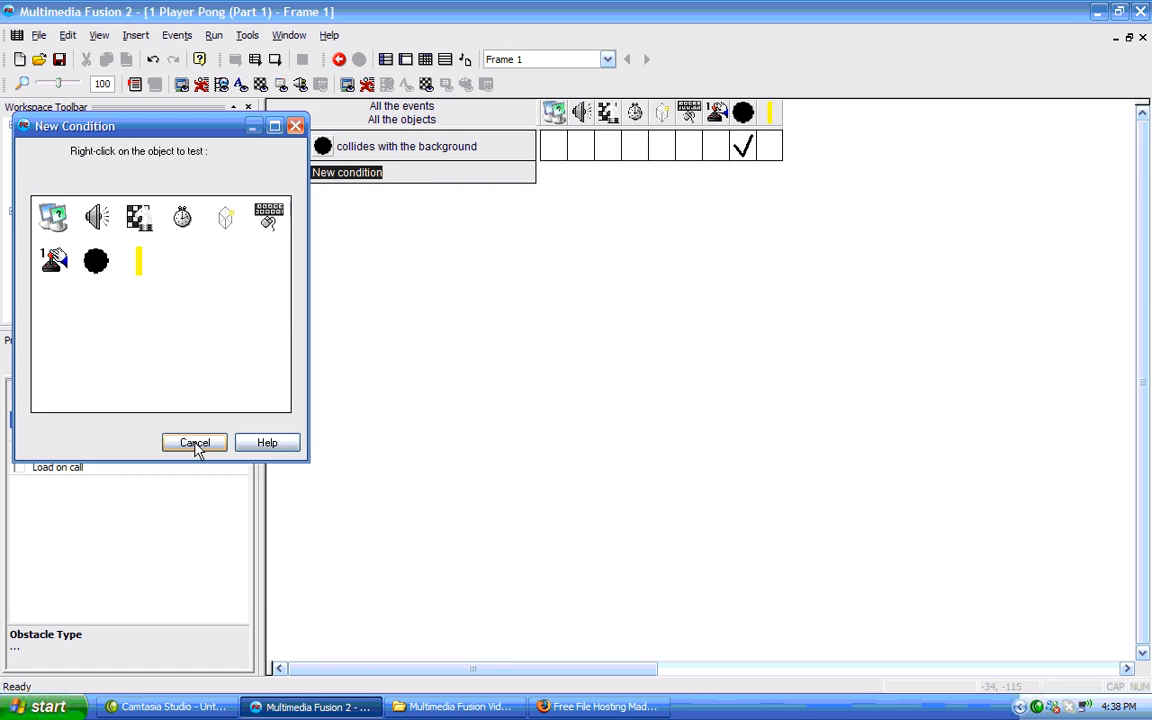
{"action": "right_click", "coordinate": [105, 259]}
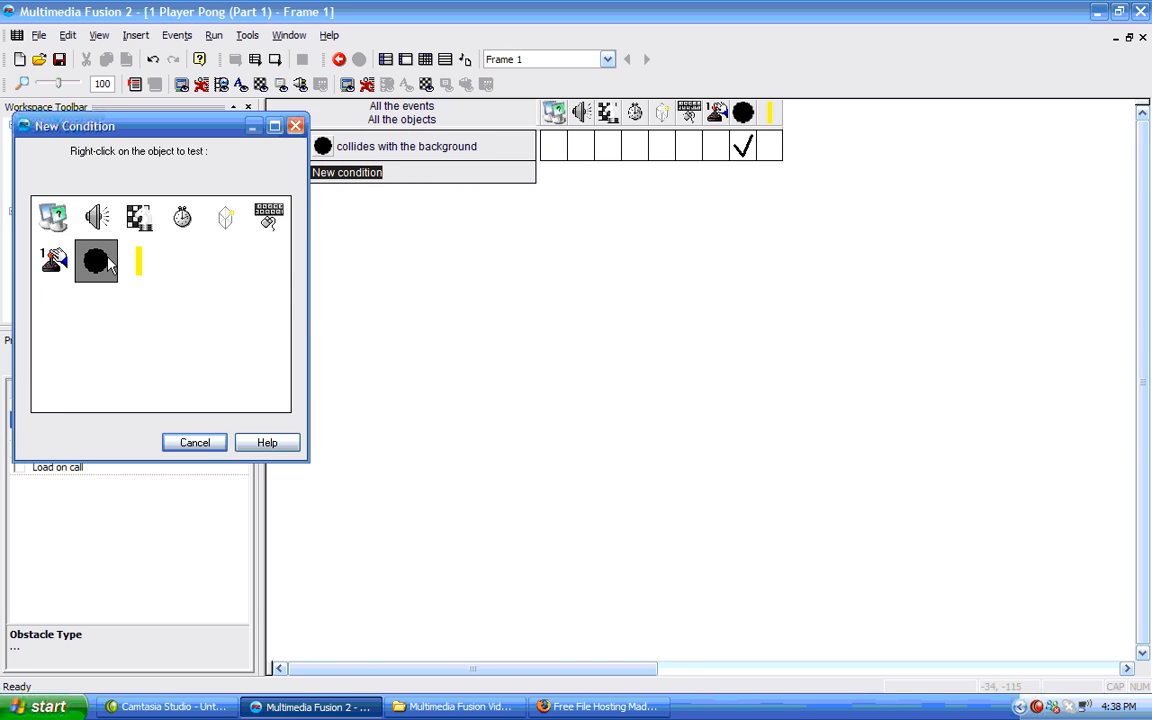
{"action": "mouse_move", "coordinate": [154, 266]}
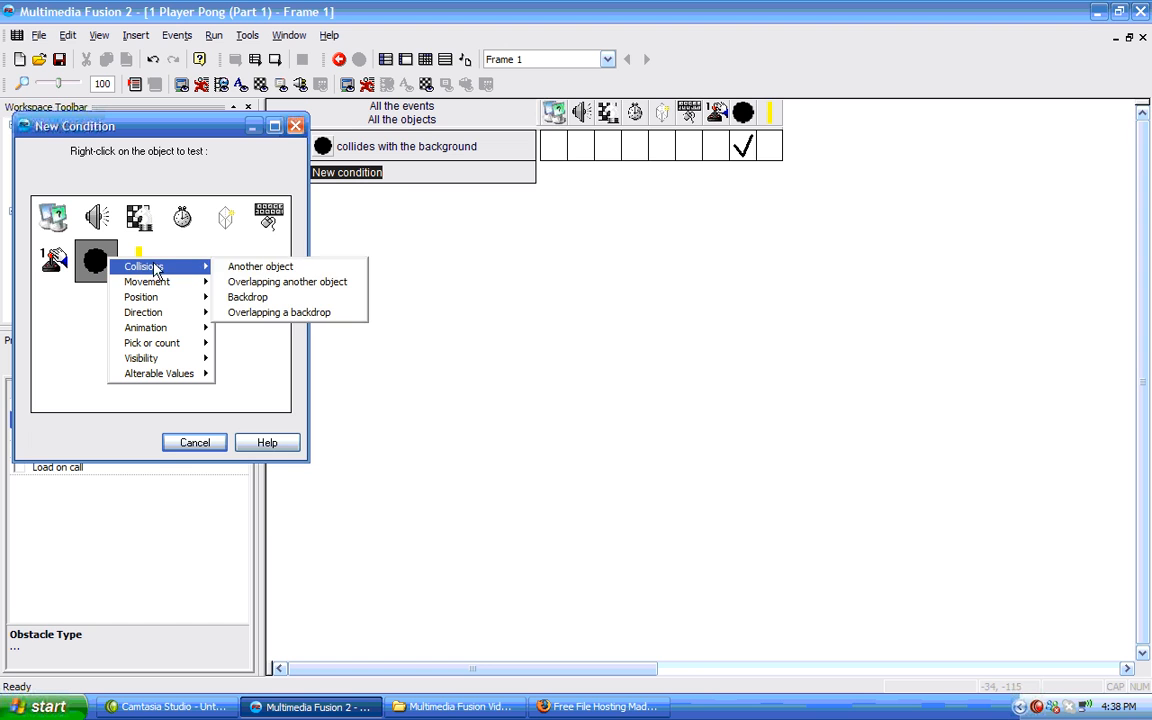
{"action": "left_click", "coordinate": [257, 268]}
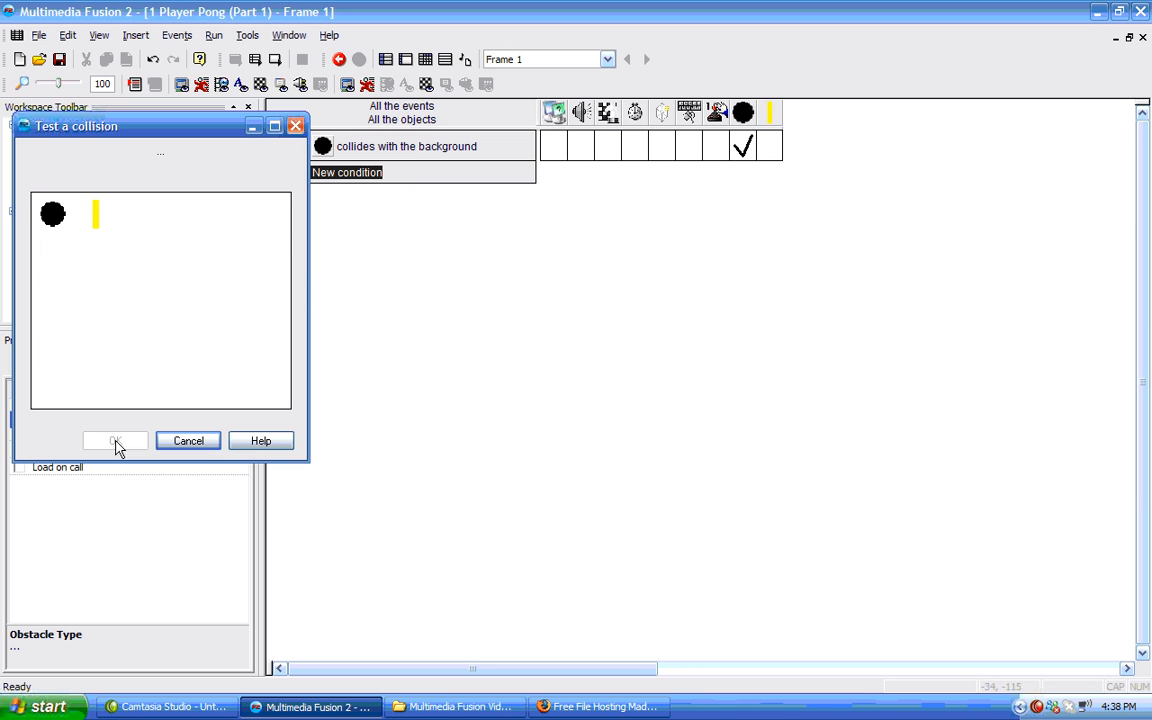
{"action": "left_click", "coordinate": [95, 213]}
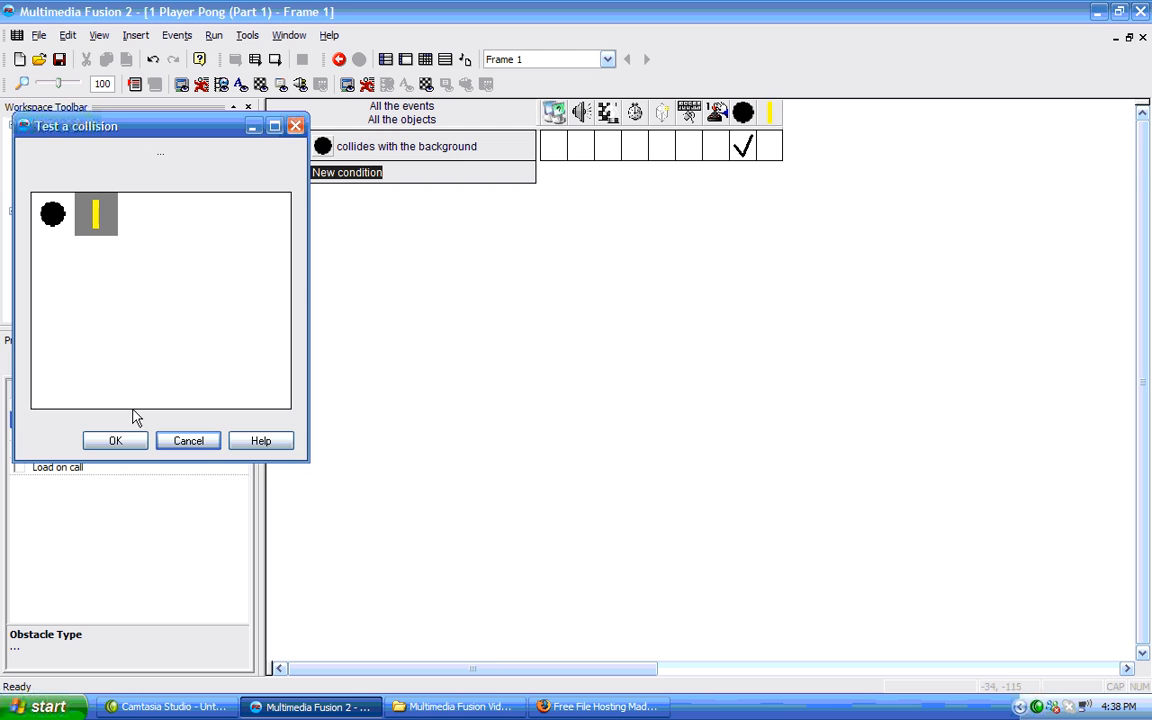
{"action": "left_click", "coordinate": [116, 441]}
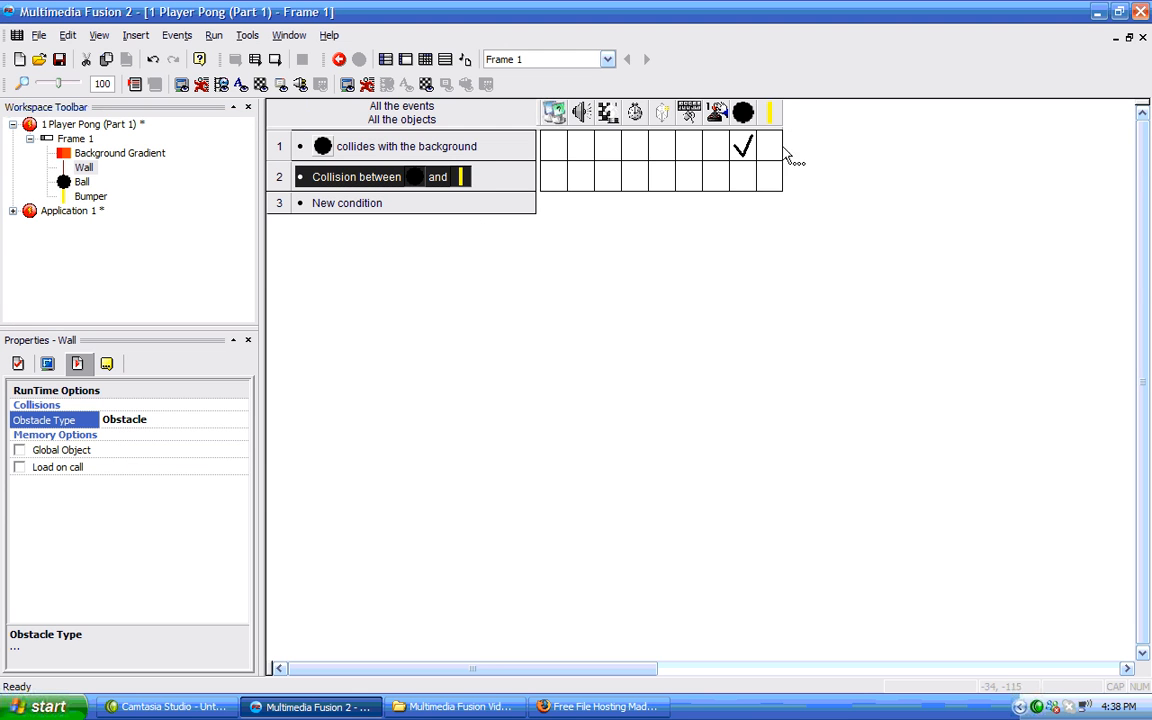
Make the ball bounce when it collides with the Bumper.
{"action": "left_click", "coordinate": [742, 177]}
{"action": "mouse_move", "coordinate": [810, 190]}
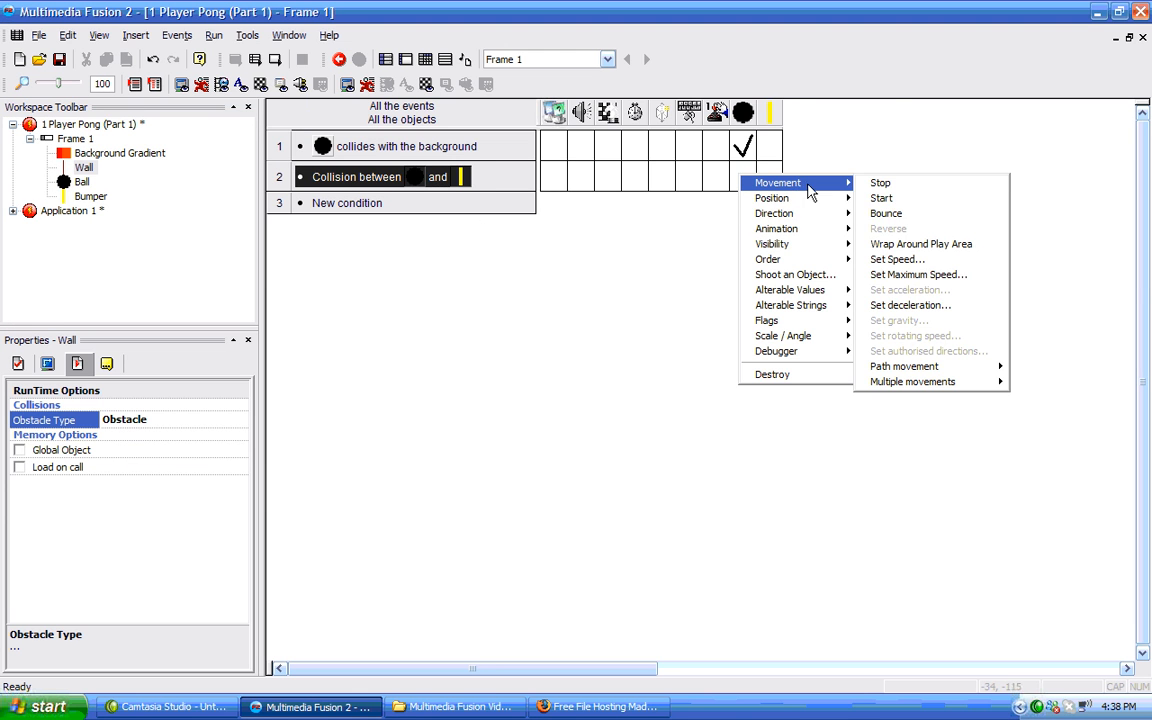
{"action": "left_click", "coordinate": [742, 177]}
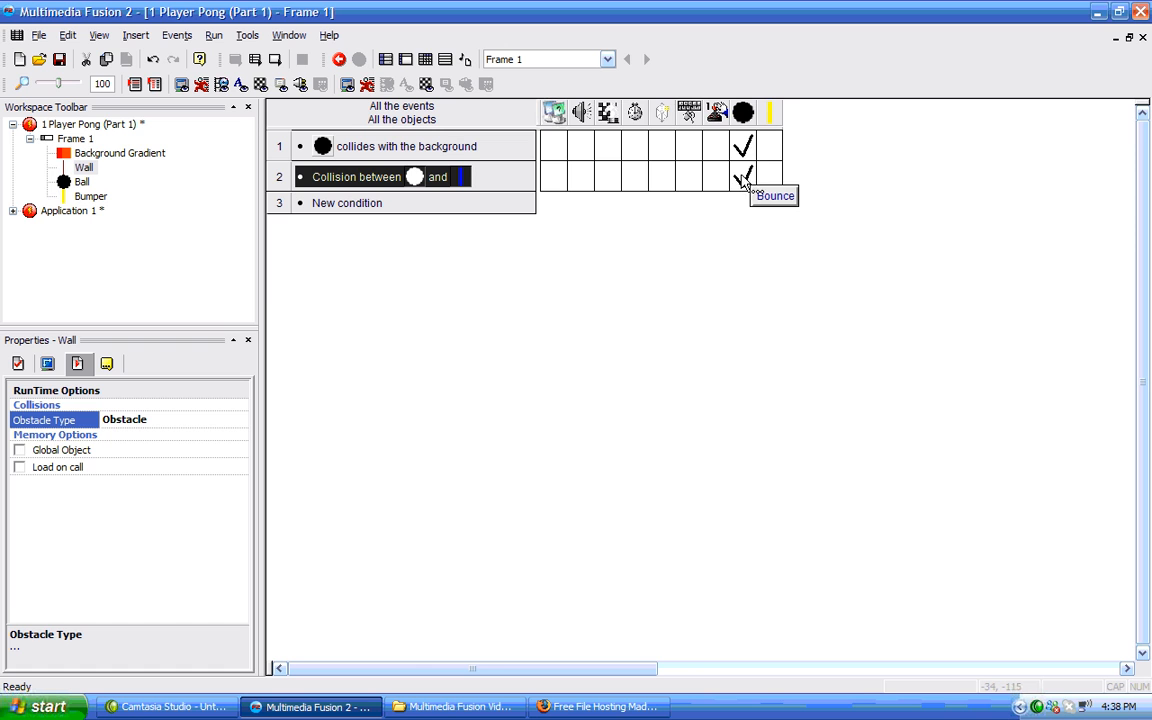
Add a condition testing when the ball leaves the play area at the top or bottom.
{"action": "left_click", "coordinate": [362, 204]}
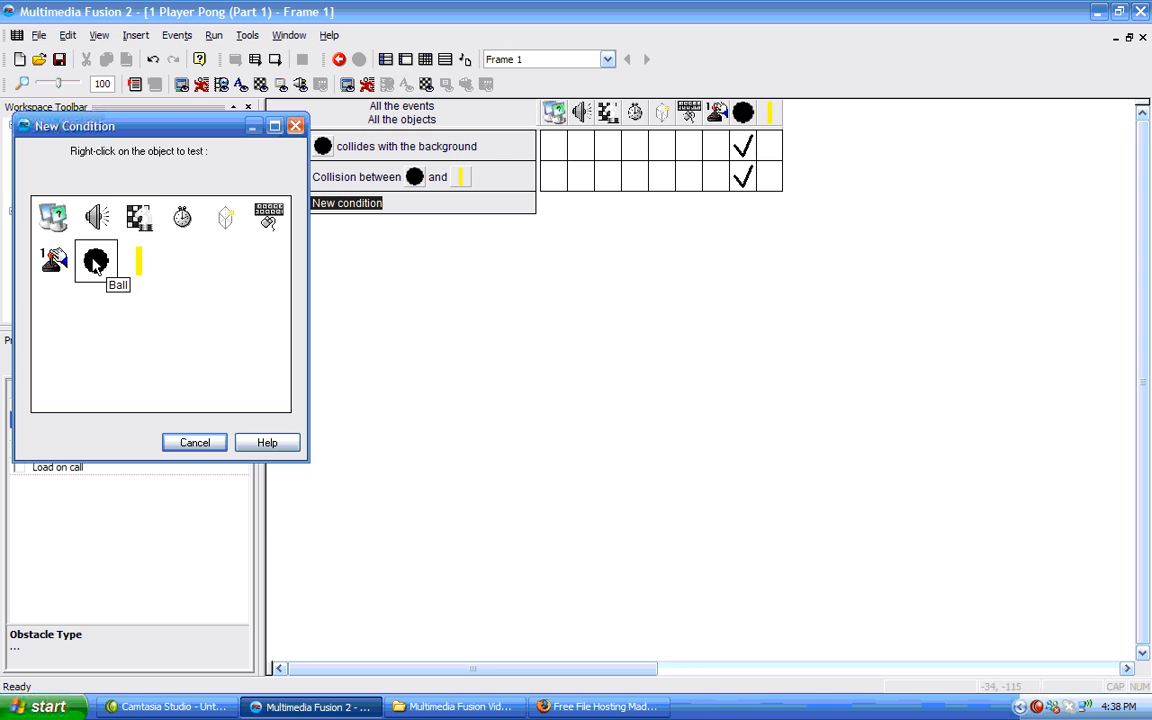
{"action": "right_click", "coordinate": [96, 261]}
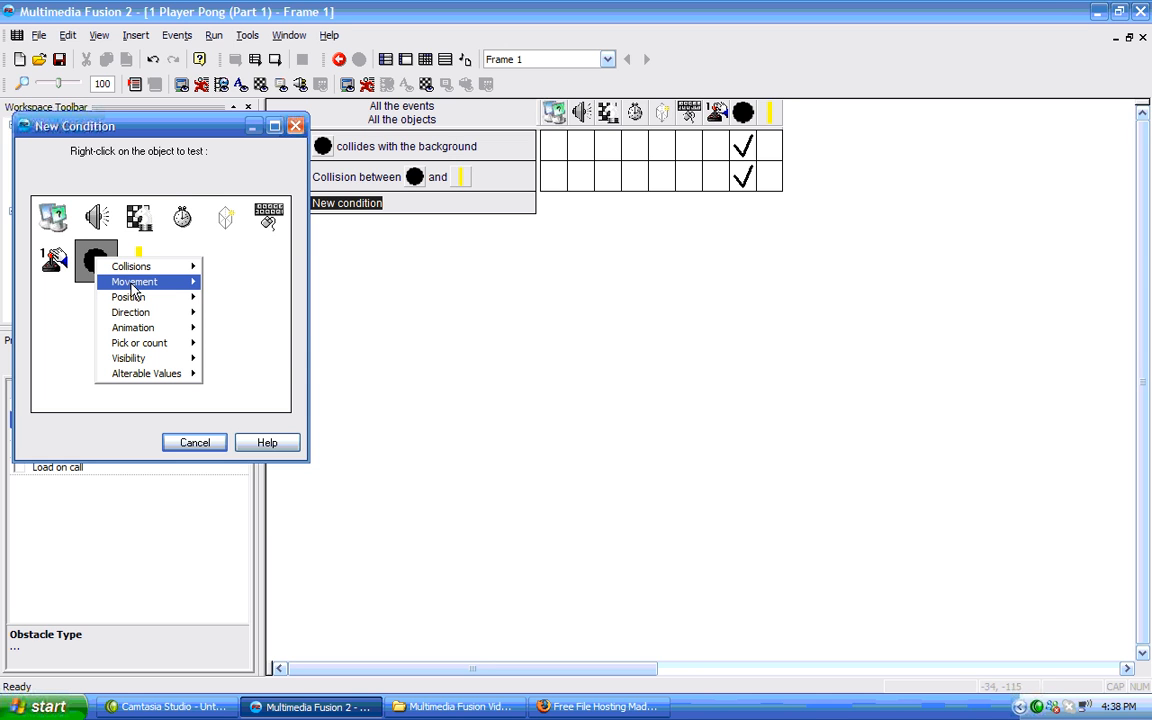
{"action": "mouse_move", "coordinate": [133, 288]}
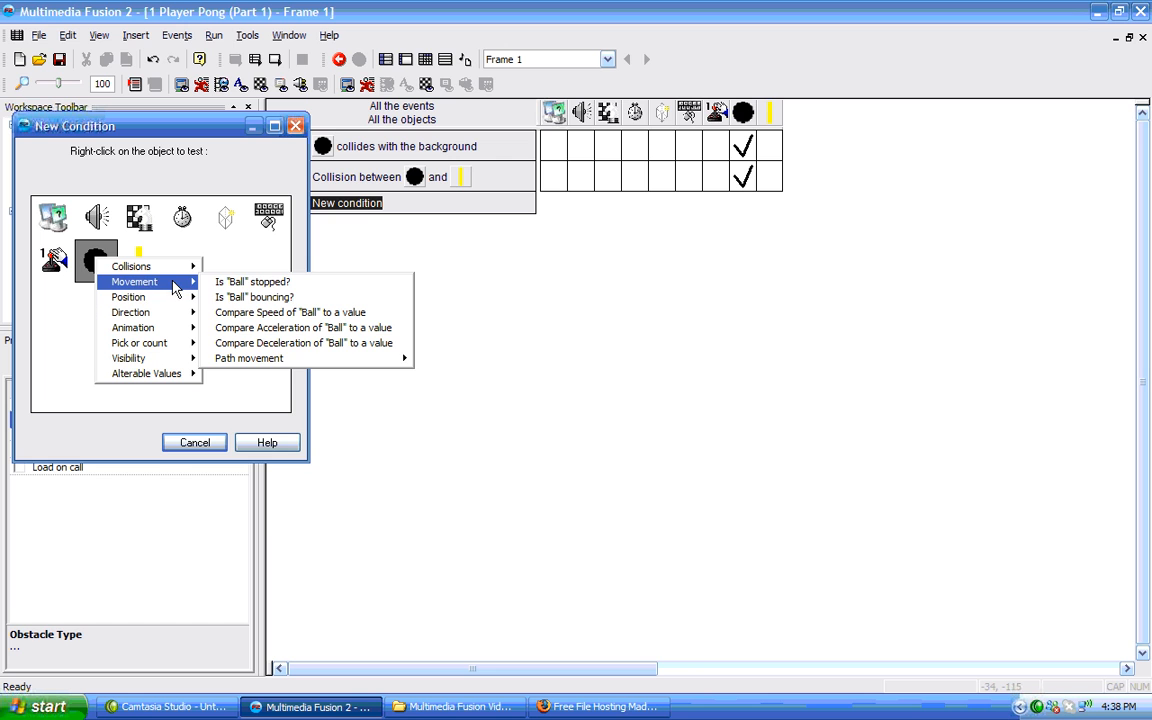
{"action": "mouse_move", "coordinate": [175, 303]}
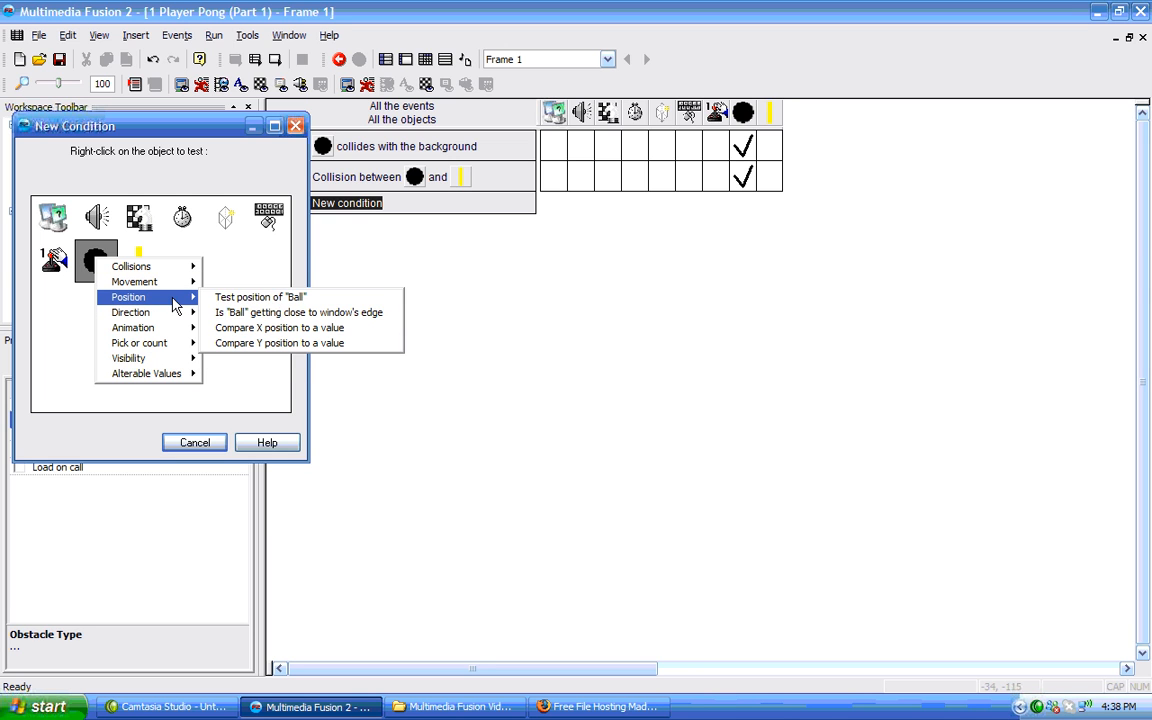
{"action": "left_click", "coordinate": [249, 298]}
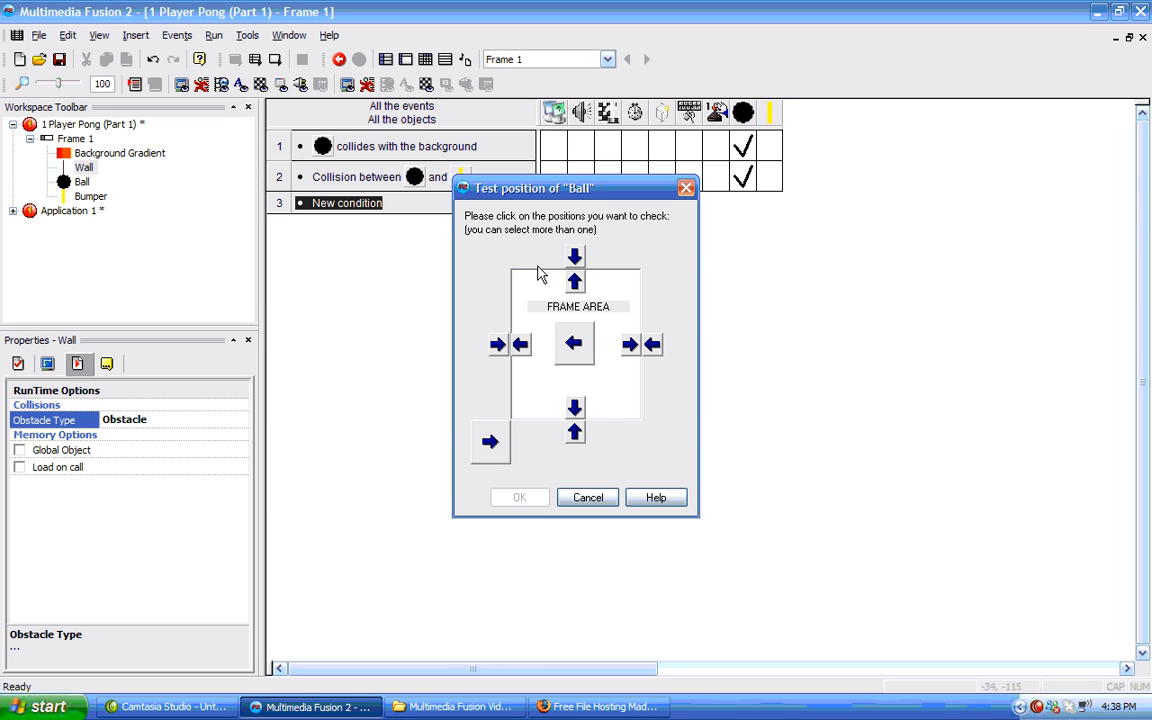
{"action": "left_click", "coordinate": [575, 282]}
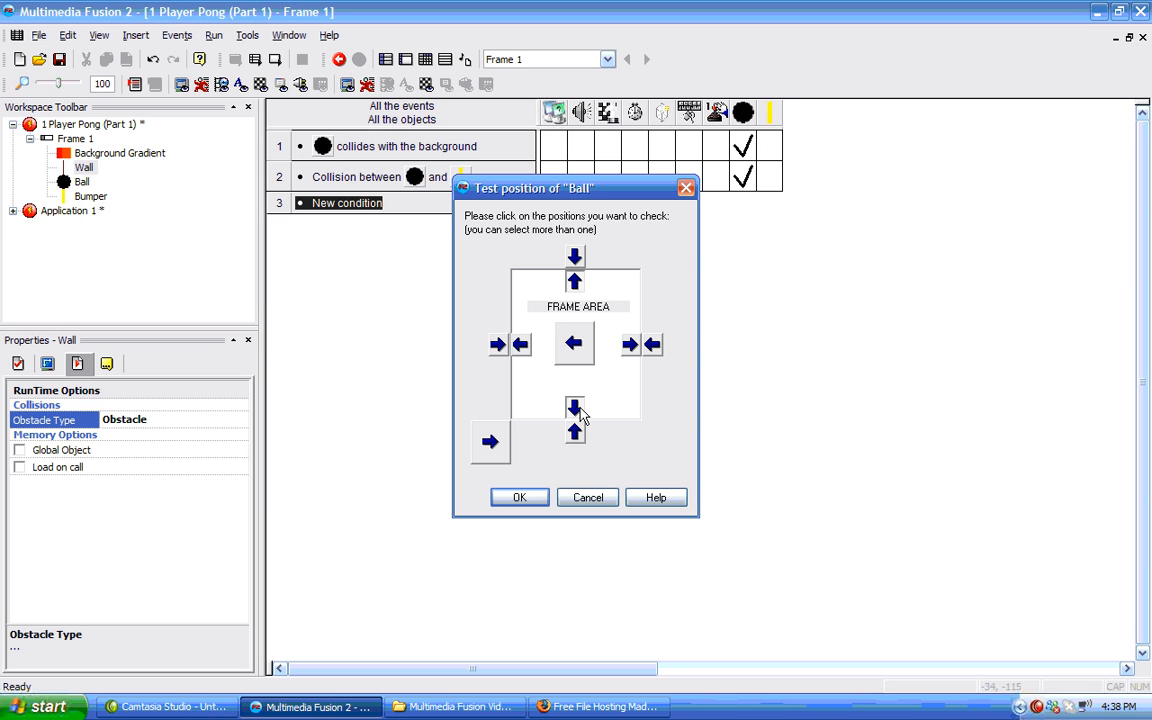
{"action": "left_click", "coordinate": [519, 497]}
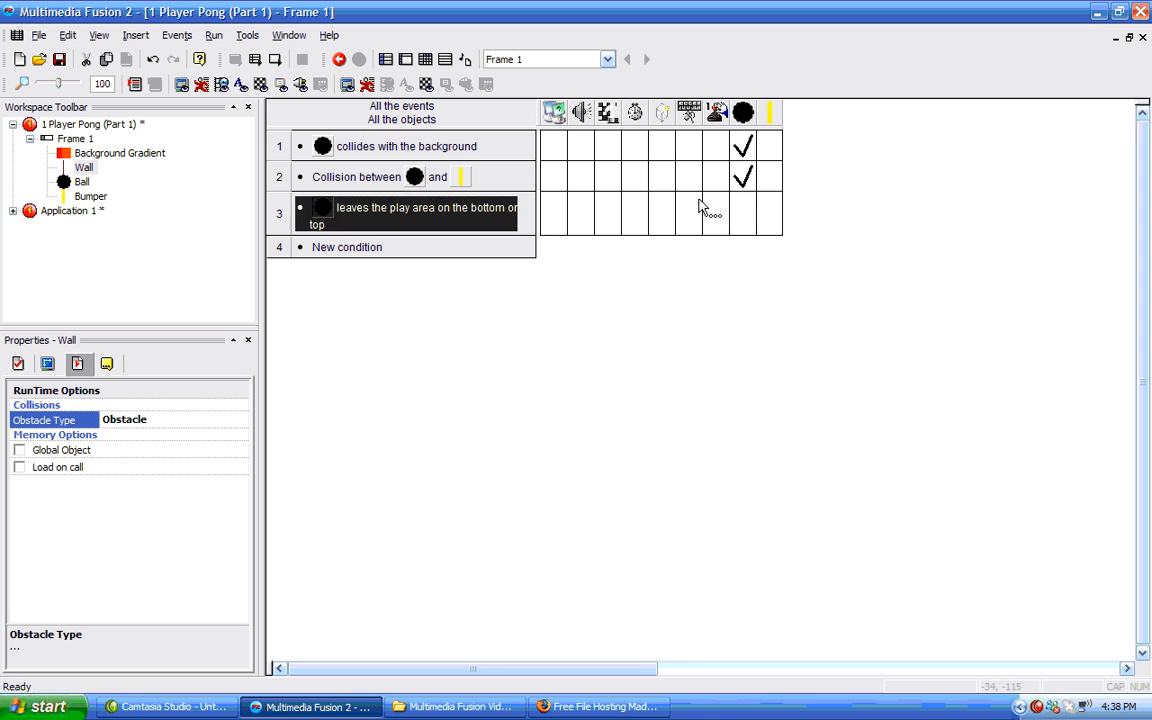
Make the ball bounce when it leaves the play area at the top or bottom.
{"action": "left_click", "coordinate": [741, 229]}
{"action": "mouse_move", "coordinate": [780, 236]}
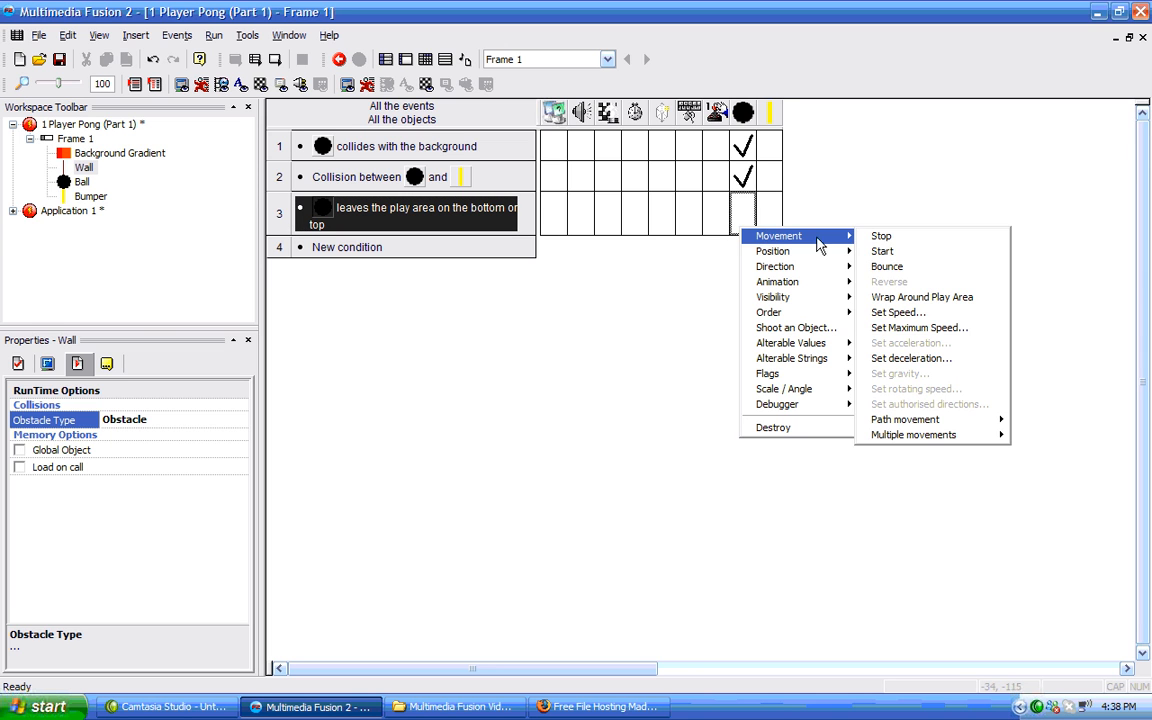
{"action": "left_click", "coordinate": [884, 250]}
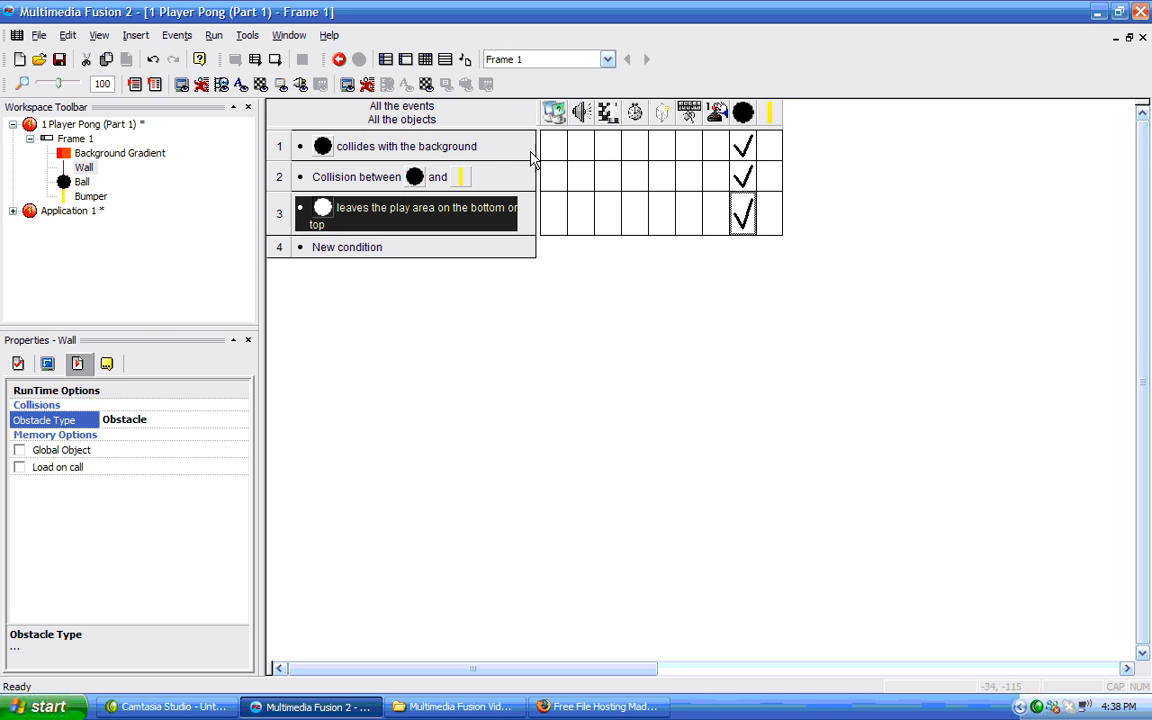
Add a new condition testing when the ball leaves the play area on the left.
{"action": "left_click", "coordinate": [367, 250]}
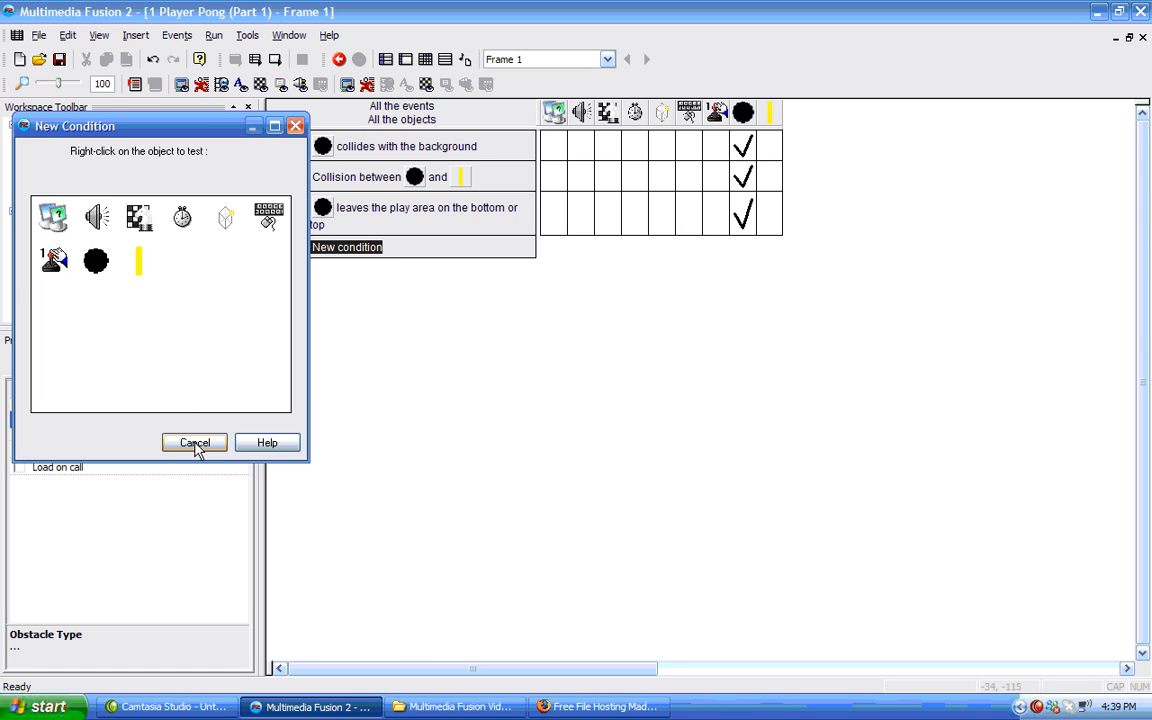
{"action": "right_click", "coordinate": [106, 286]}
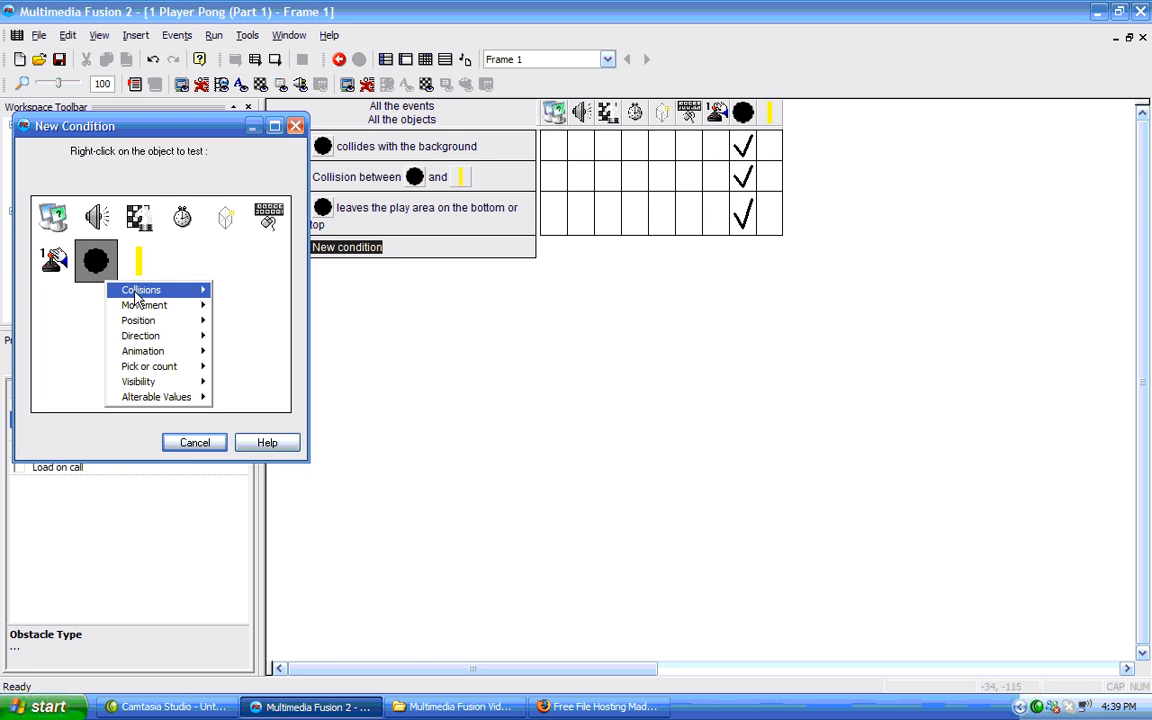
{"action": "mouse_move", "coordinate": [174, 325]}
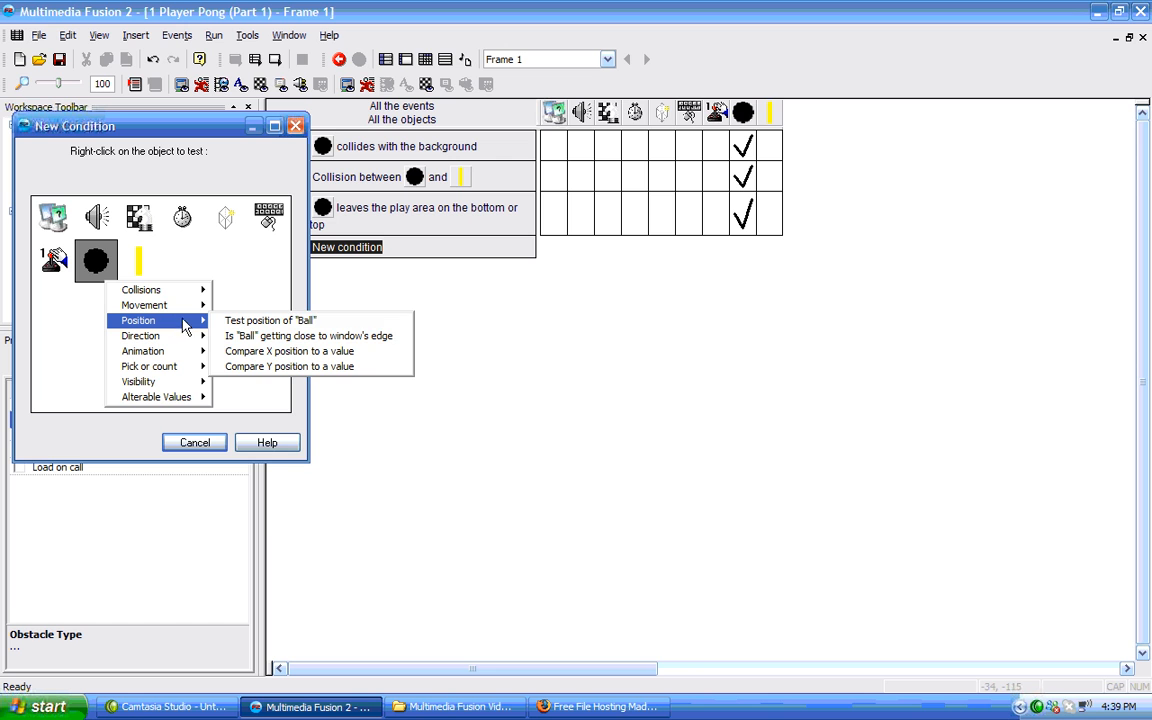
{"action": "left_click", "coordinate": [238, 322]}
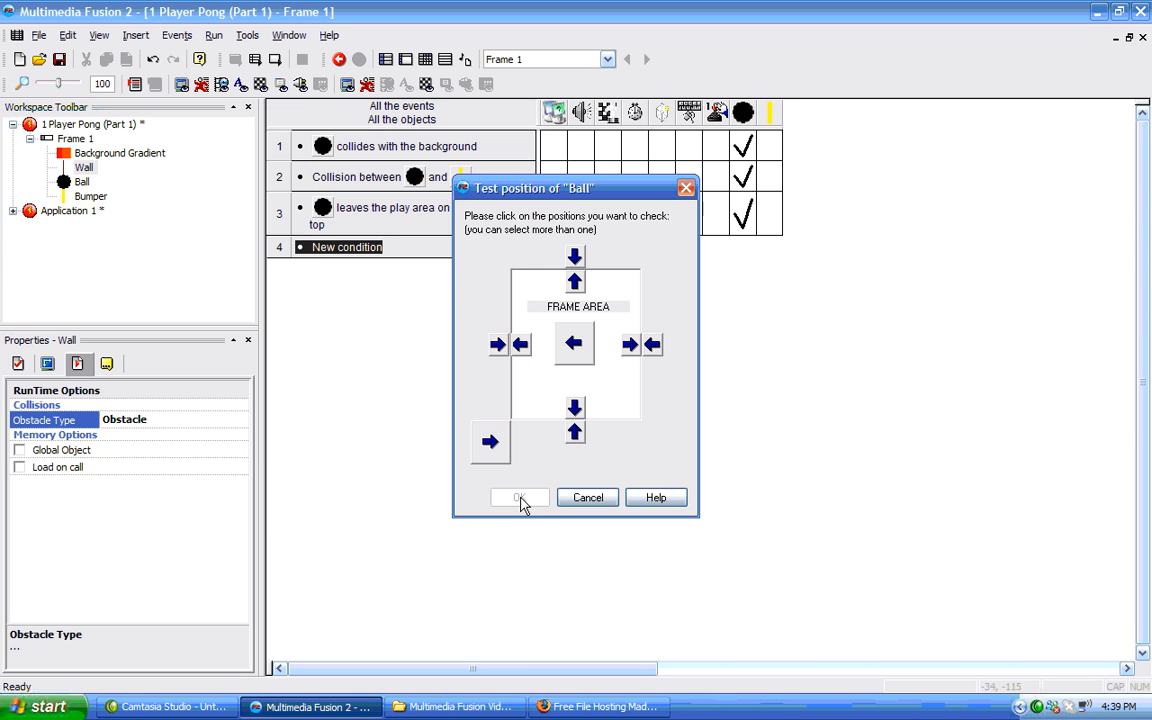
{"action": "left_click", "coordinate": [521, 345]}
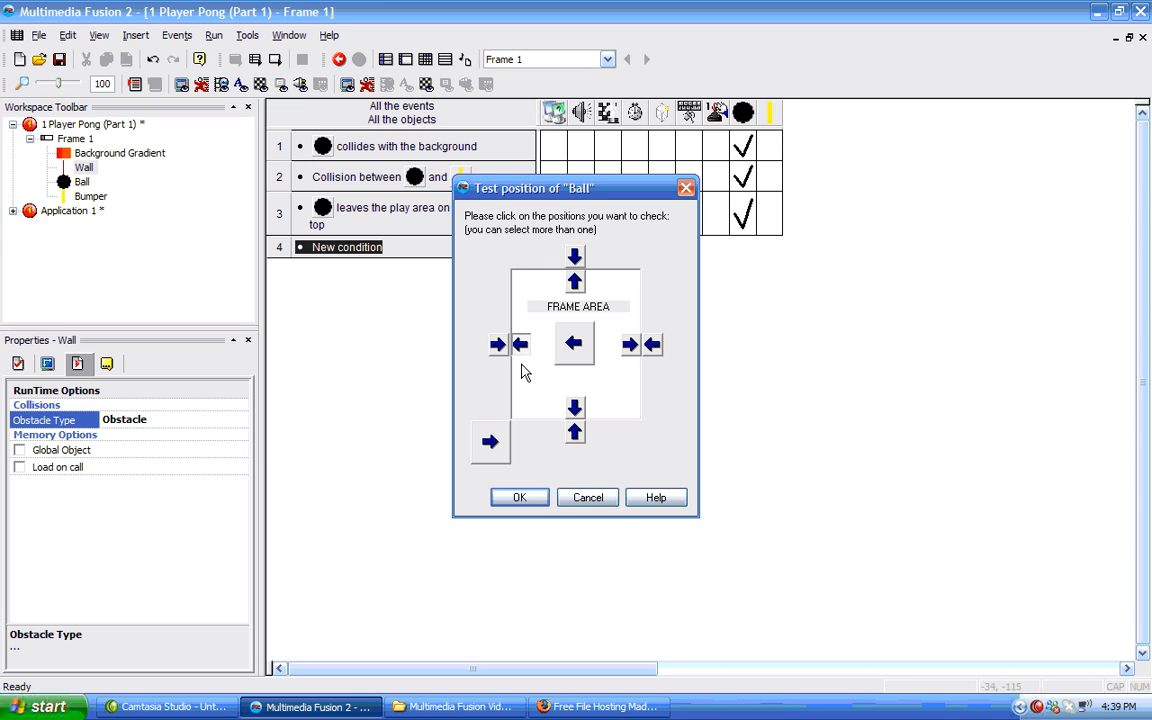
{"action": "left_click", "coordinate": [519, 498]}
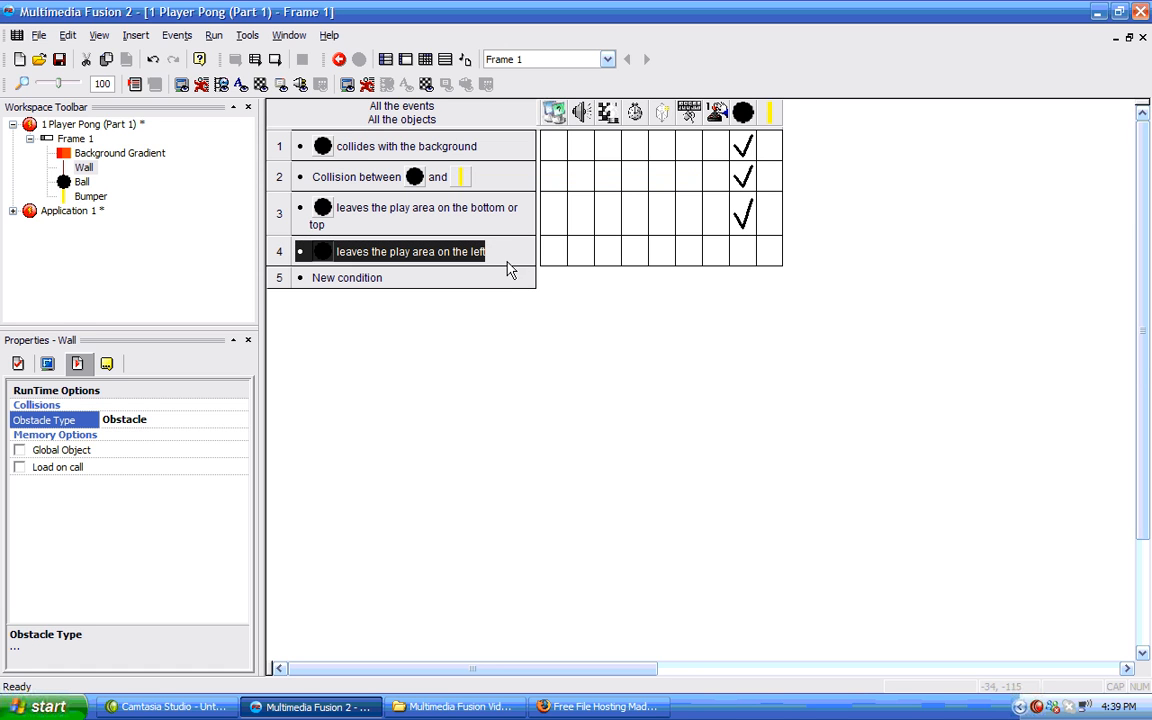
Add an action that repositions the ball at X 320, Y 240 when it leaves on the left.
{"action": "right_click", "coordinate": [751, 255]}
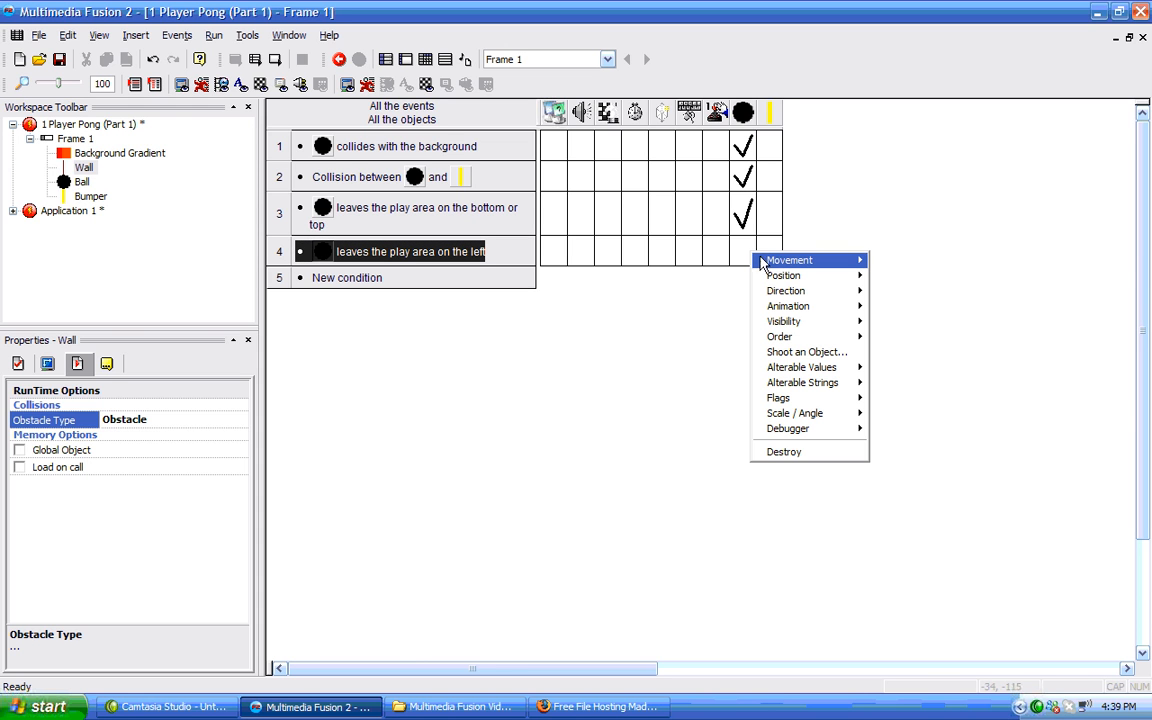
{"action": "mouse_move", "coordinate": [786, 276]}
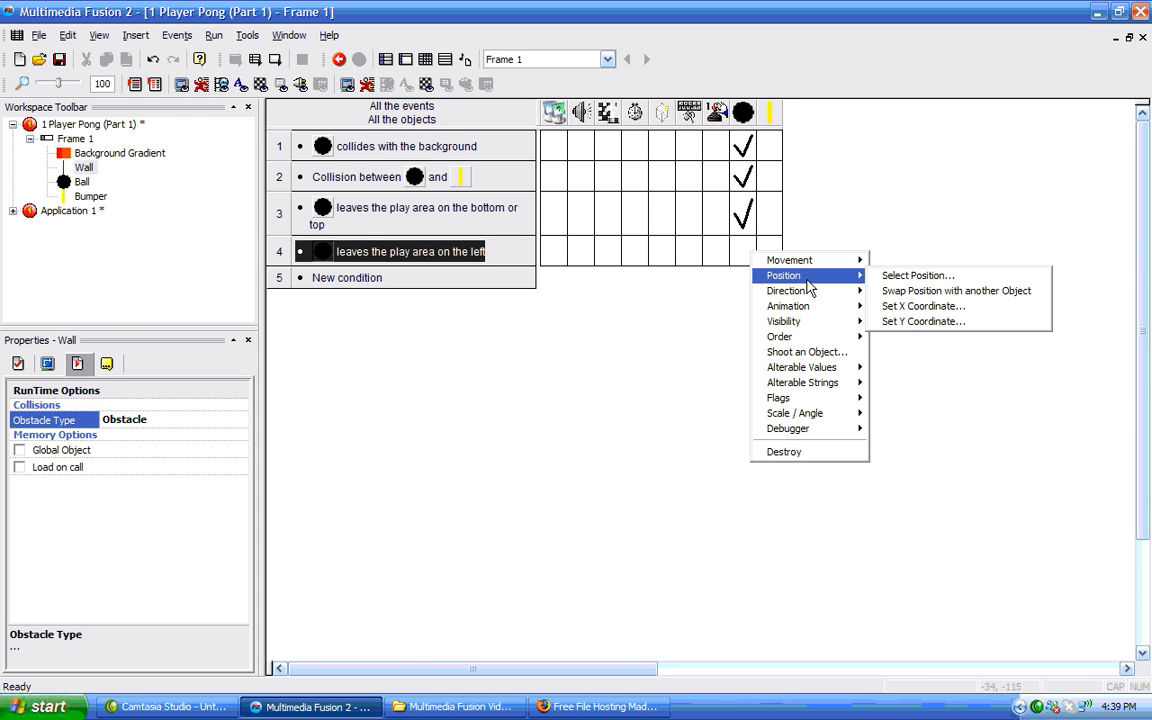
{"action": "left_click", "coordinate": [880, 277]}
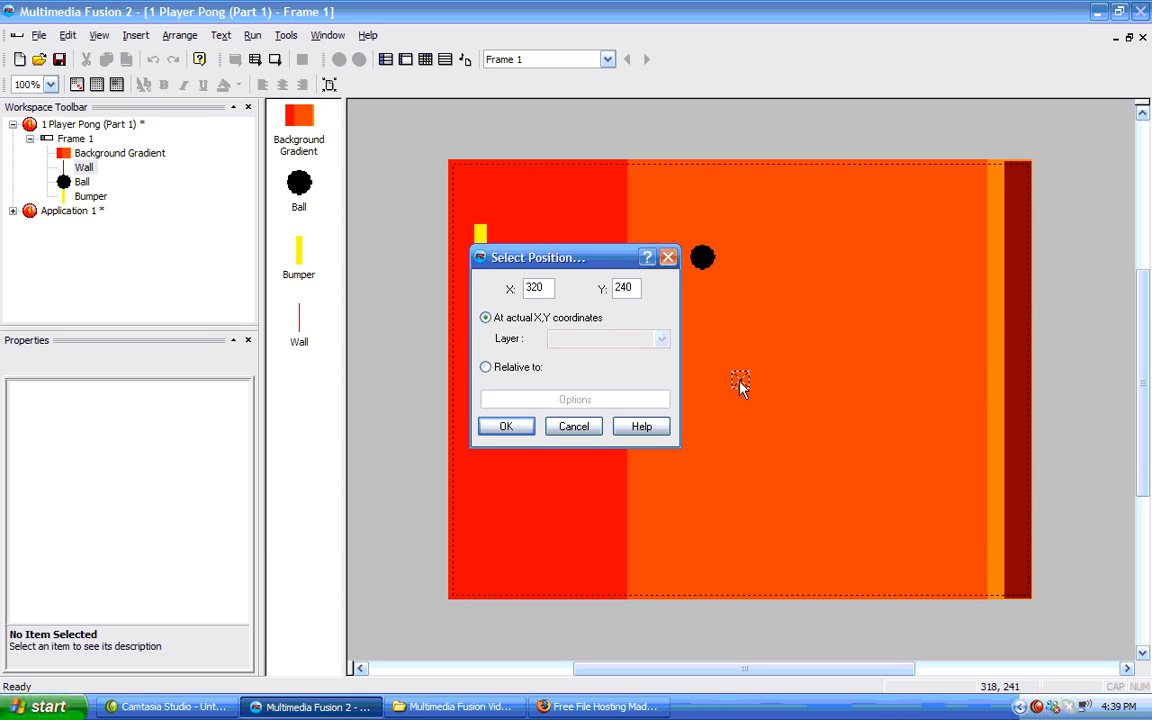
{"action": "left_click", "coordinate": [507, 427]}
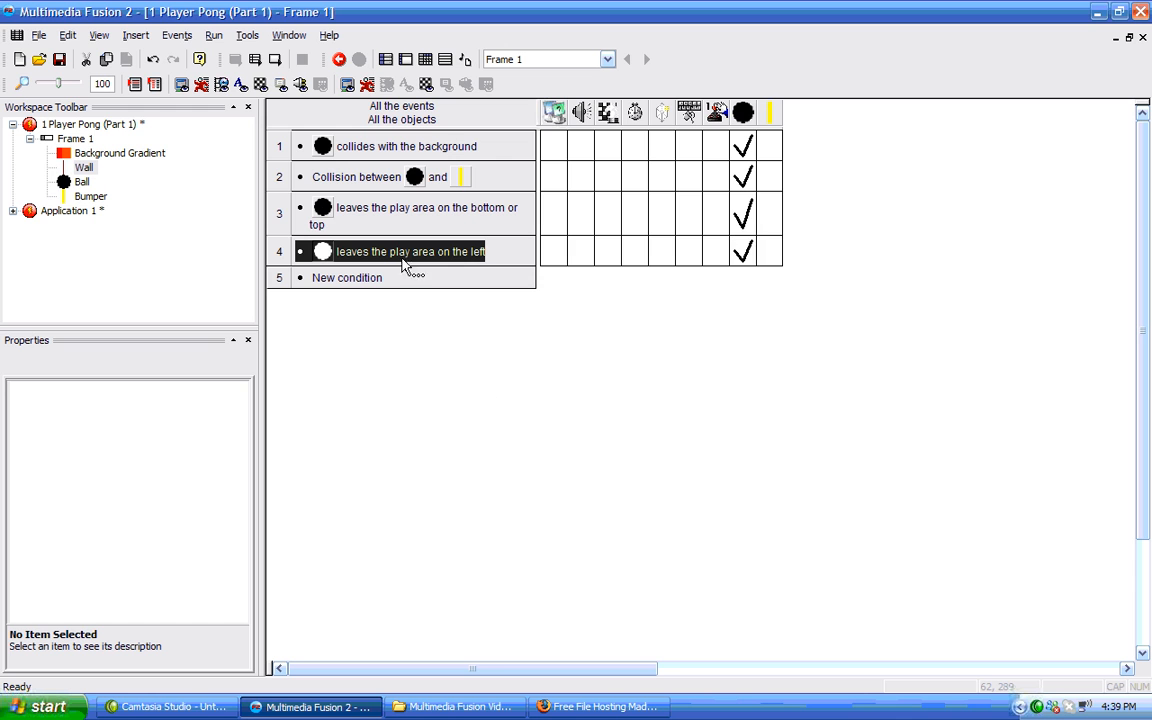
Return to the frame editor and run the application to test the game.
{"action": "double_click", "coordinate": [68, 143]}
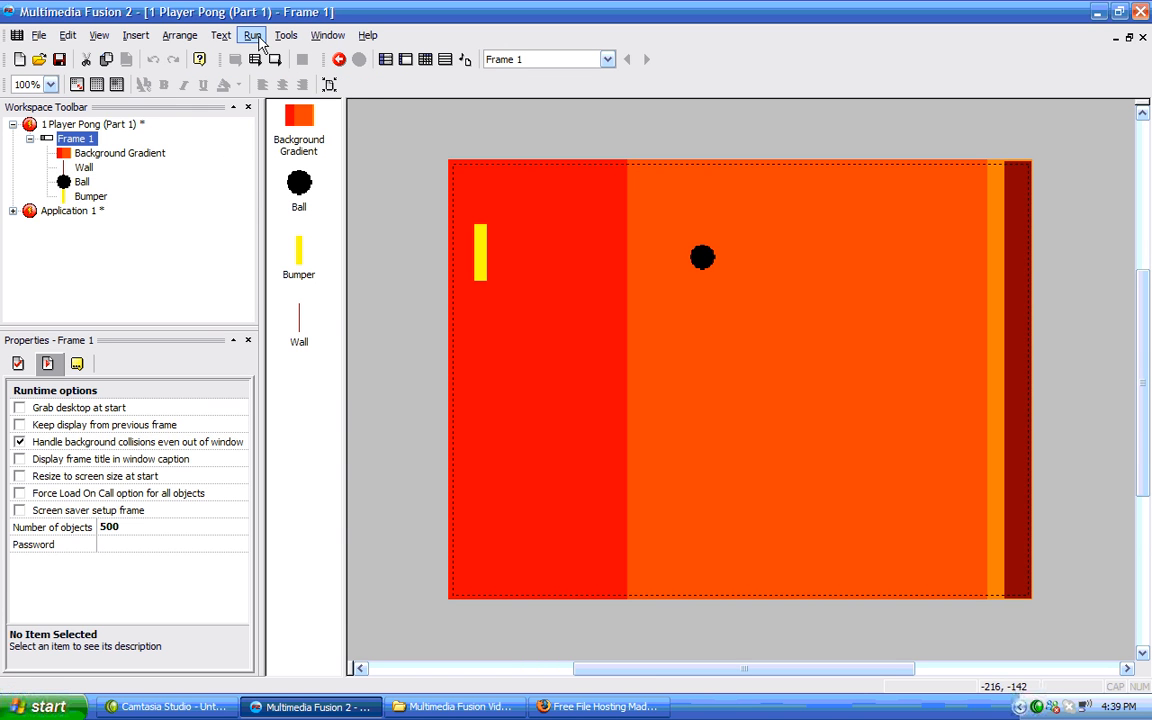
{"action": "left_click", "coordinate": [255, 37]}
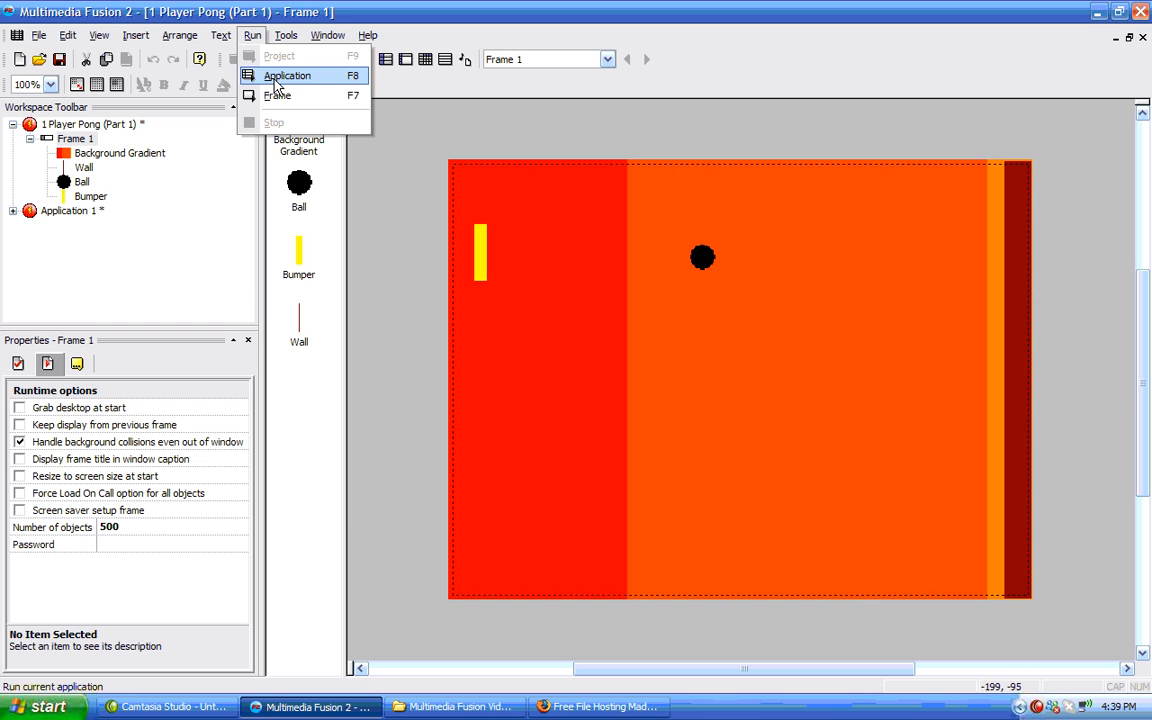
{"action": "left_click", "coordinate": [280, 77]}
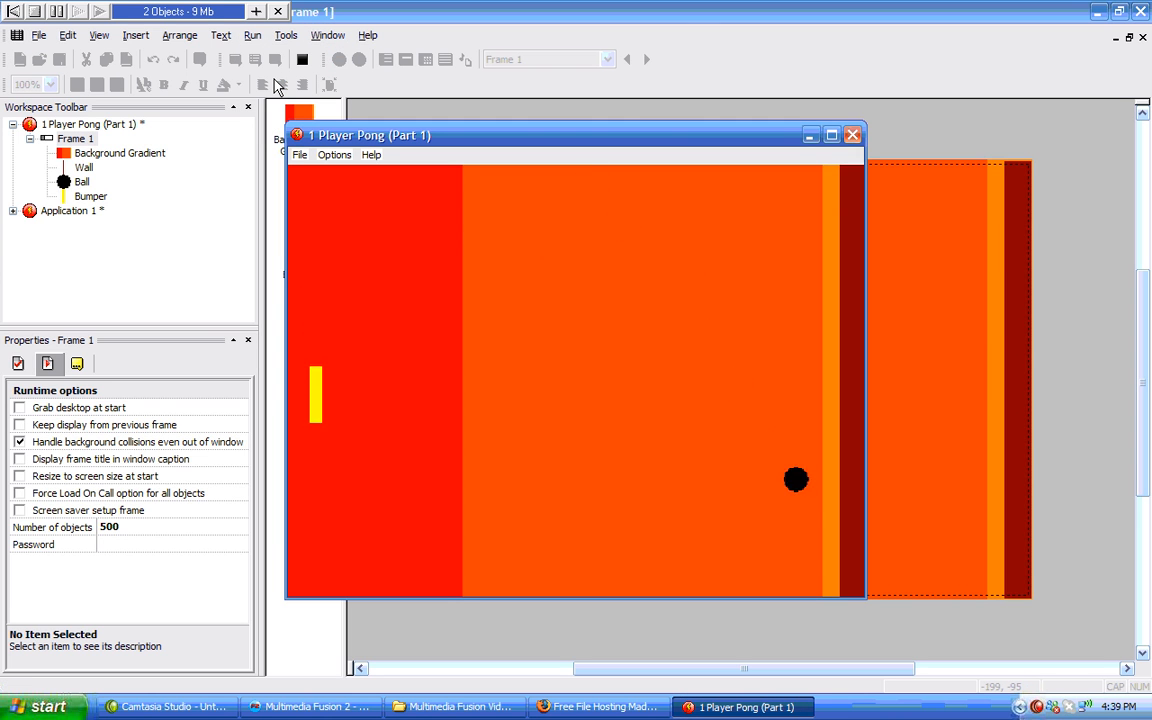
Play the test, moving the bumper up and down with the arrow keys, then close the game window.
{"action": "key", "text": "Down"}
{"action": "key", "text": "Up"}
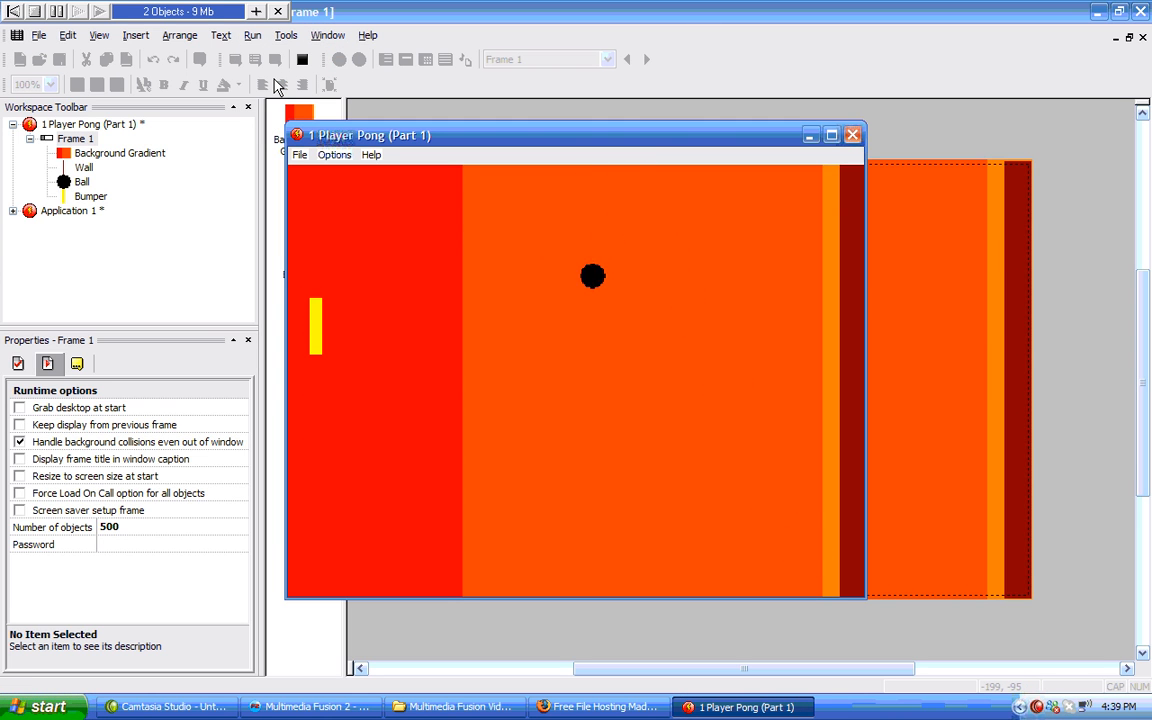
{"action": "key", "text": "Down"}
{"action": "key", "text": "Up"}
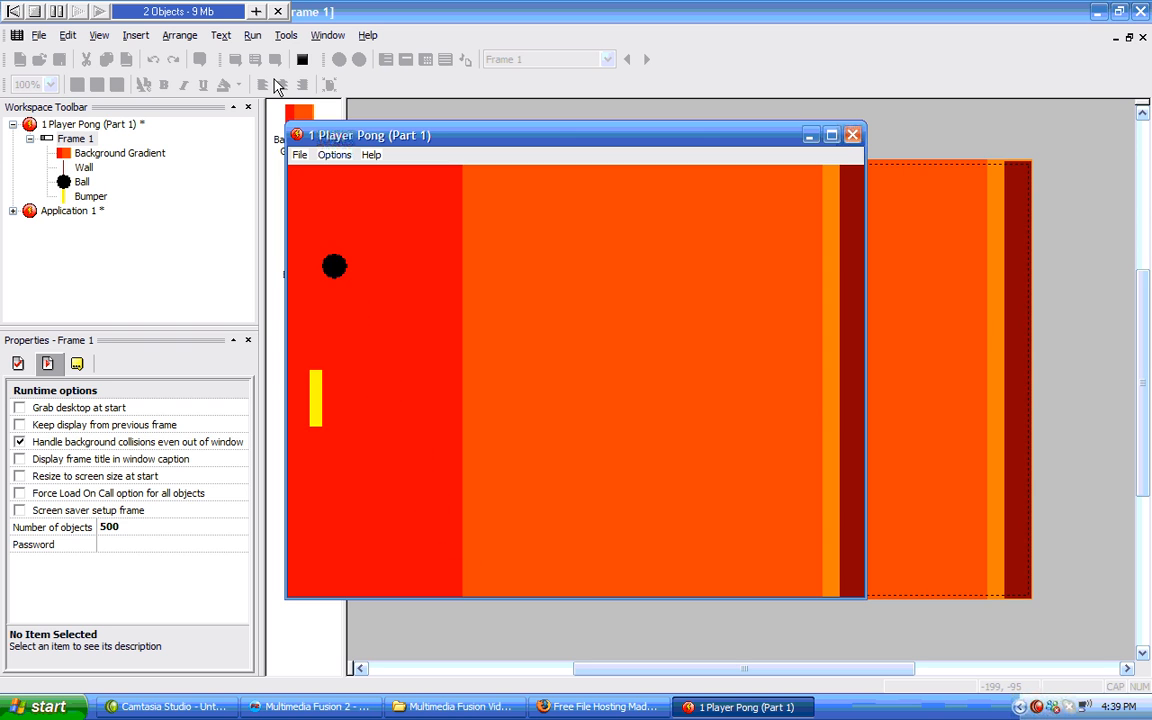
{"action": "key", "text": "Up"}
{"action": "key", "text": "Down"}
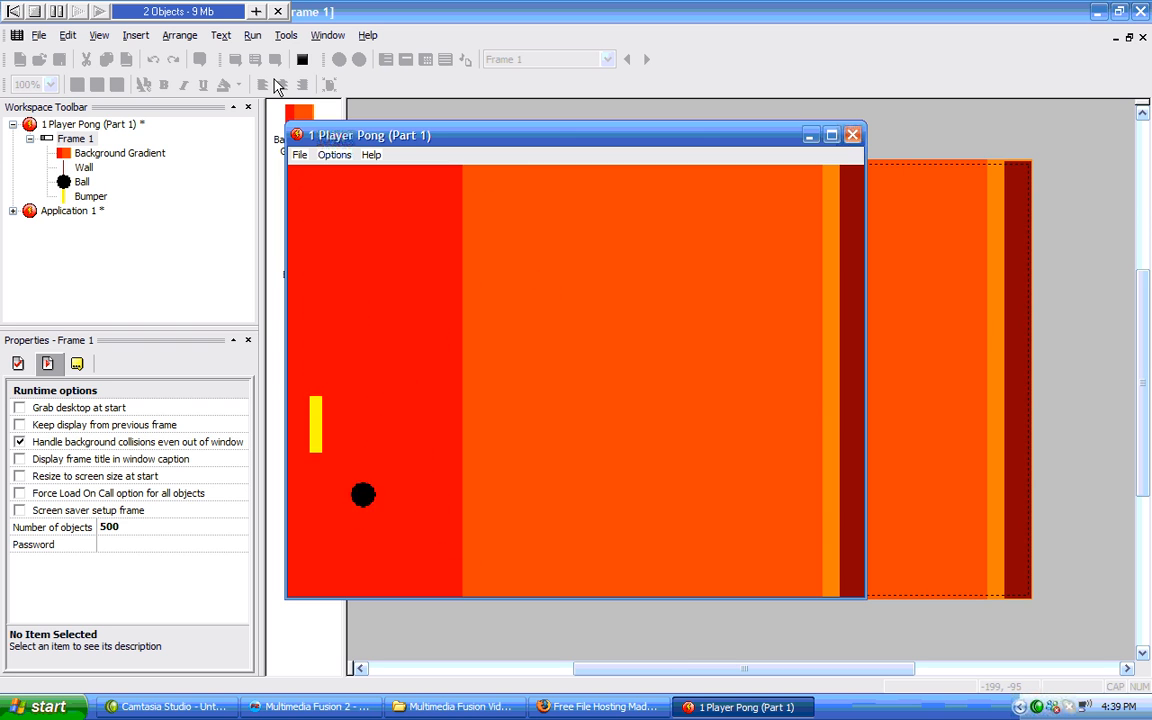
{"action": "key", "text": "Down"}
{"action": "key", "text": "Up"}
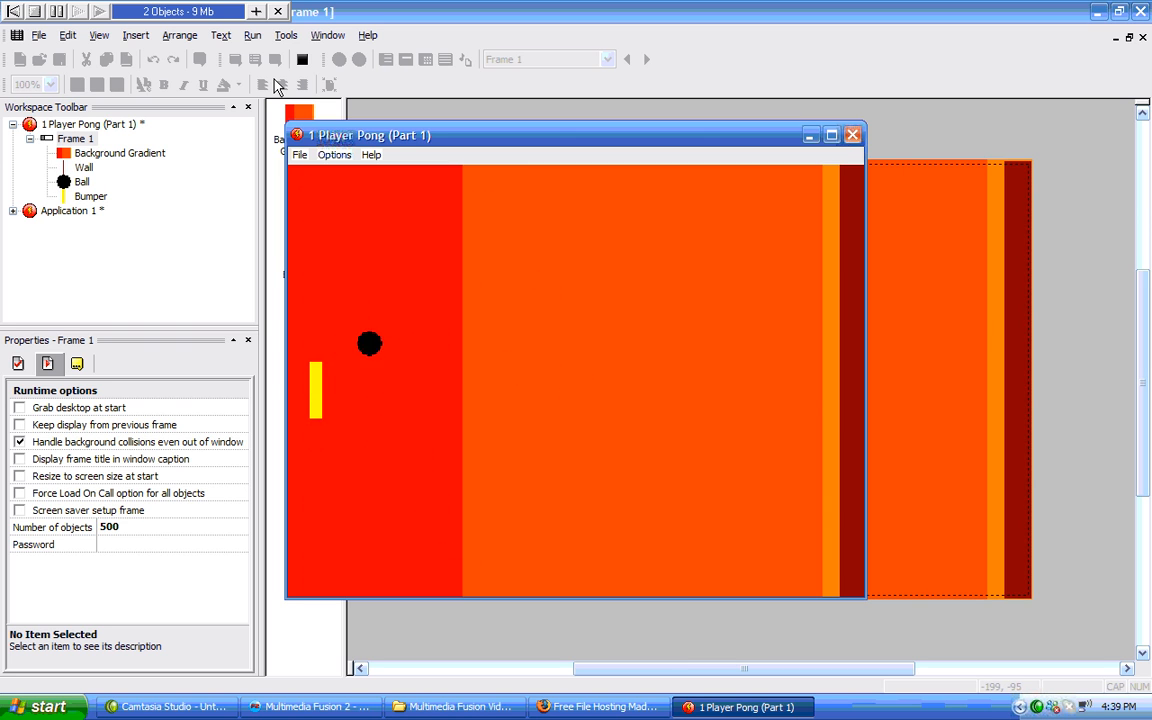
{"action": "key", "text": "Up"}
{"action": "key", "text": "Down"}
{"action": "key", "text": "Up"}
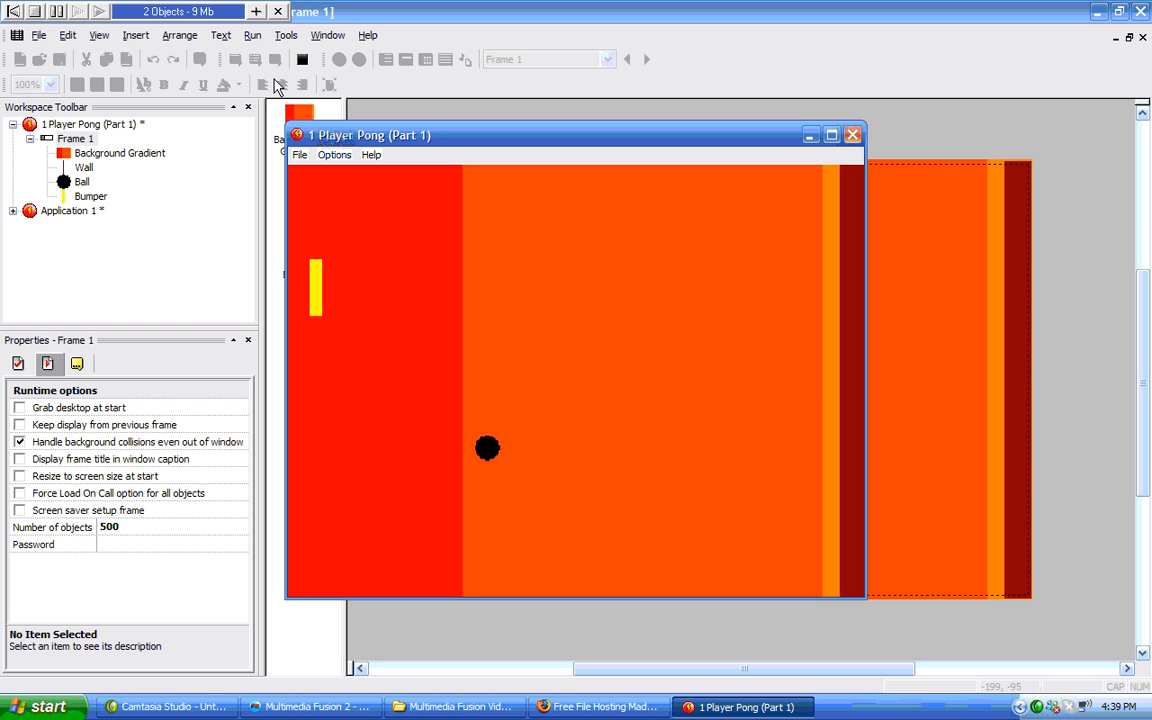
{"action": "key", "text": "Down"}
{"action": "key", "text": "Up"}
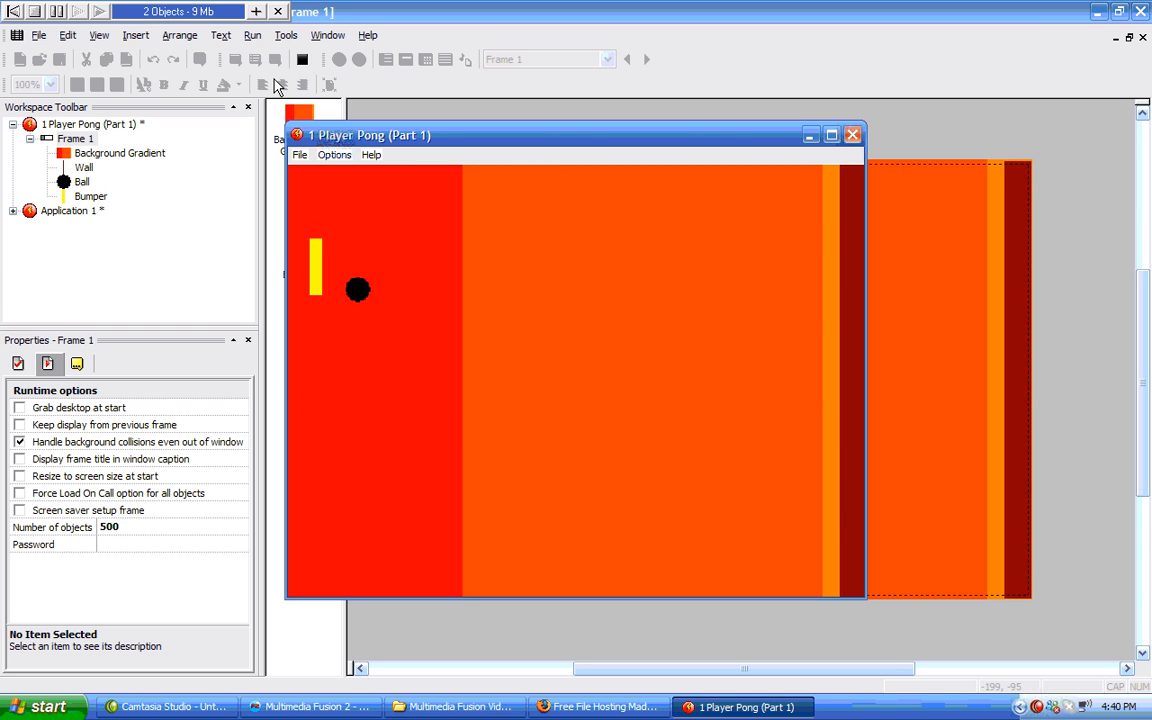
{"action": "key", "text": "Down"}
{"action": "key", "text": "Up"}
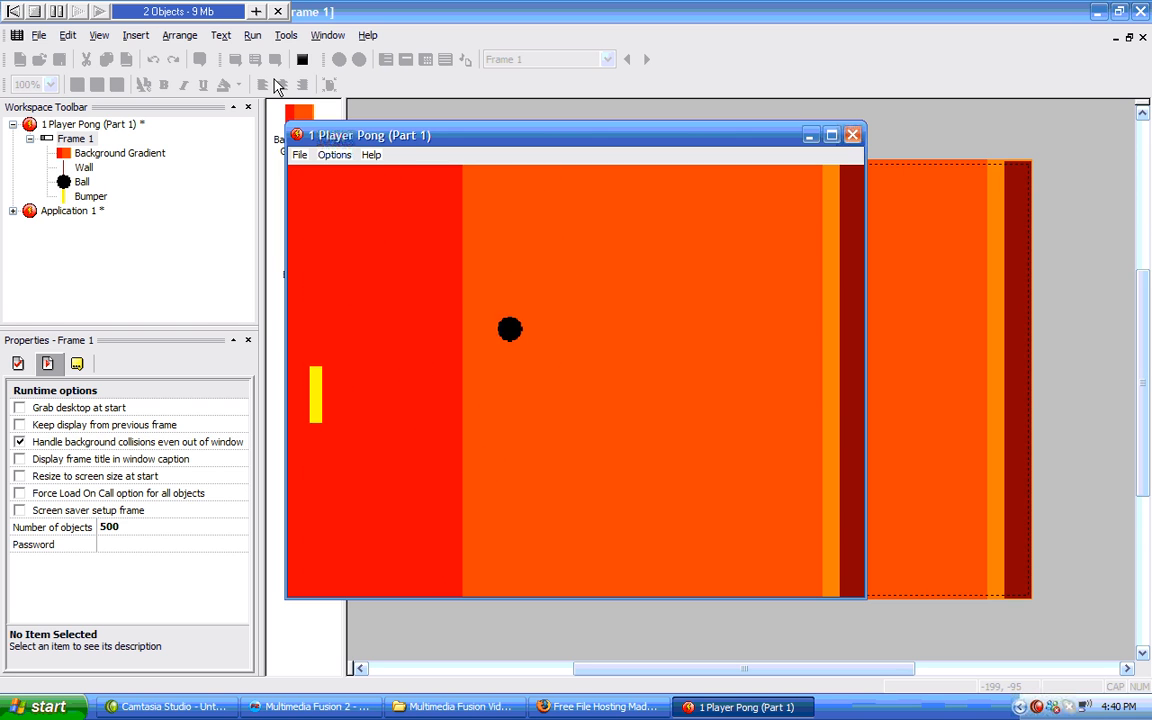
{"action": "key", "text": "Down"}
{"action": "key", "text": "Up"}
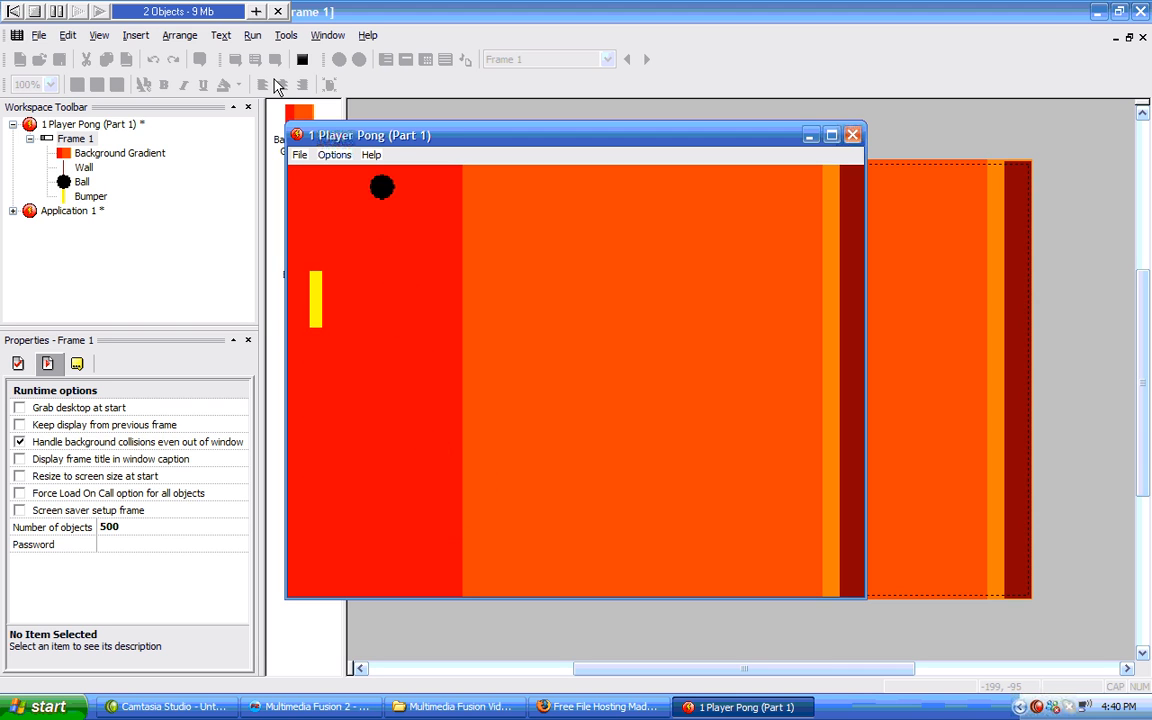
{"action": "key", "text": "Up"}
{"action": "key", "text": "Down"}
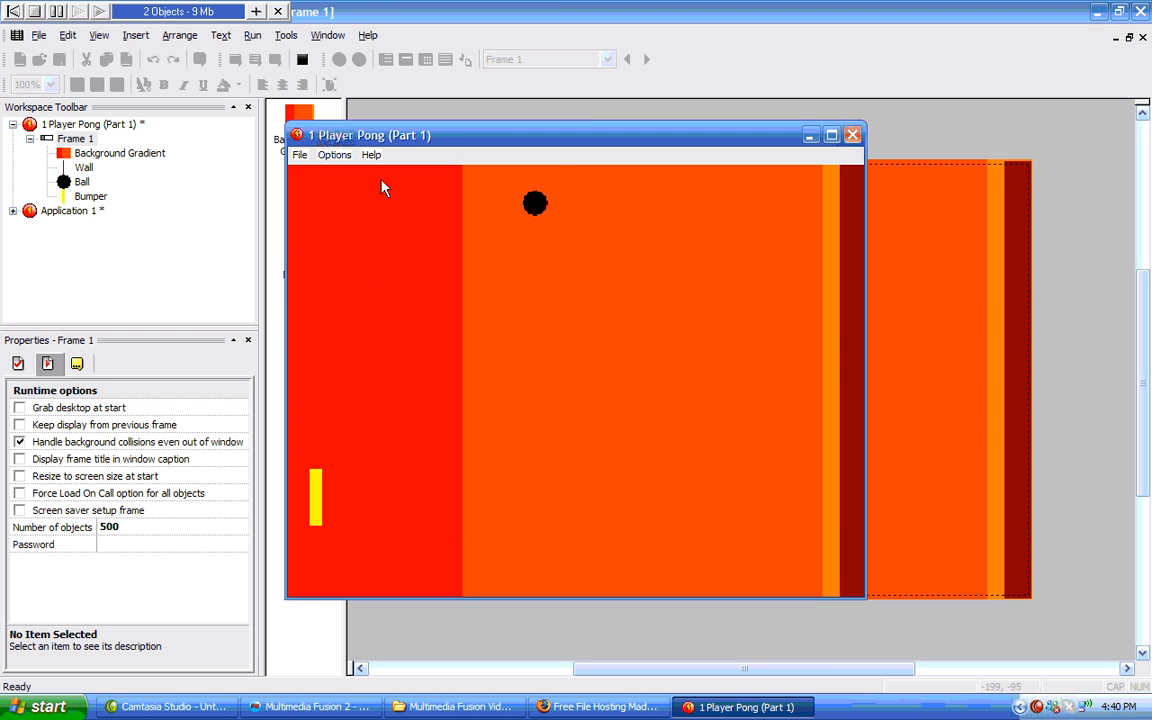
{"action": "left_click", "coordinate": [852, 134]}
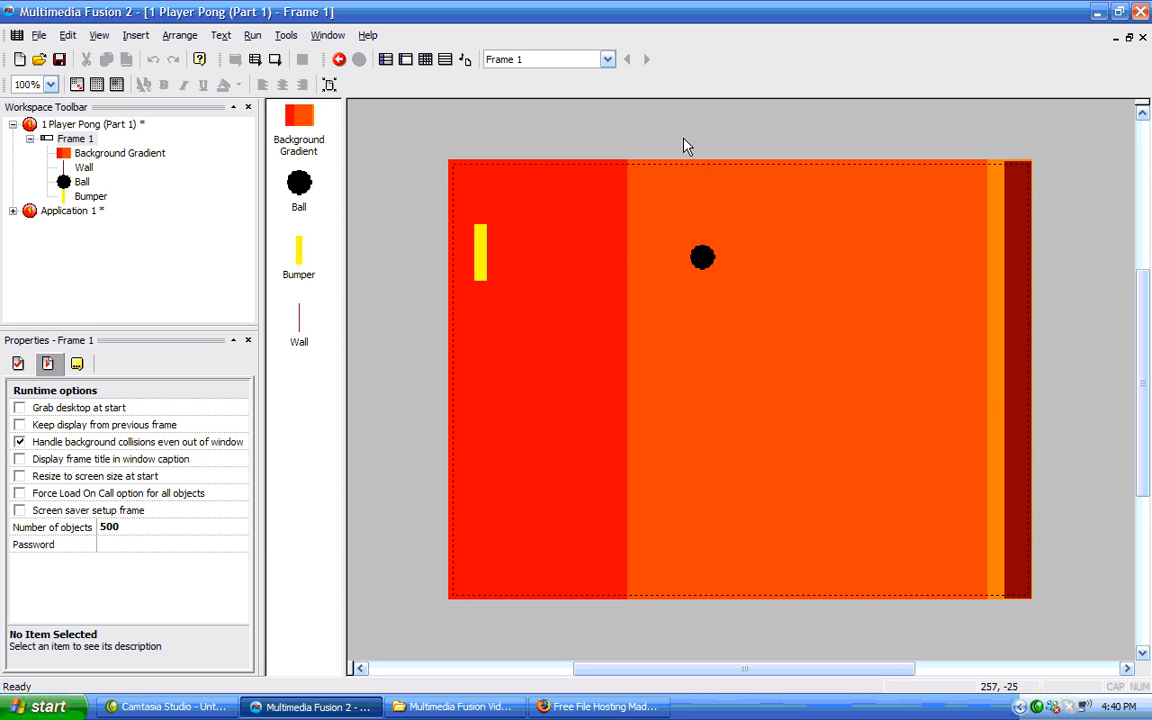
Open the ball's Bouncing Ball initial direction selector and deselect the directions pointing to the left.
{"action": "left_click", "coordinate": [703, 258]}
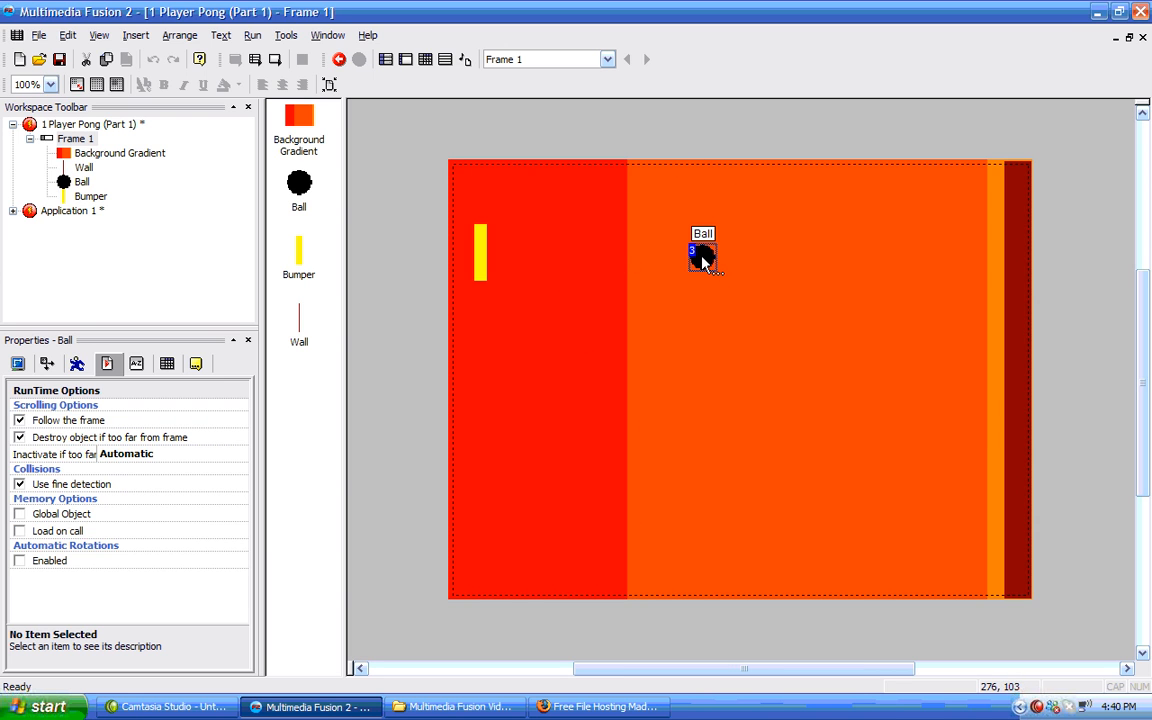
{"action": "left_click", "coordinate": [77, 364]}
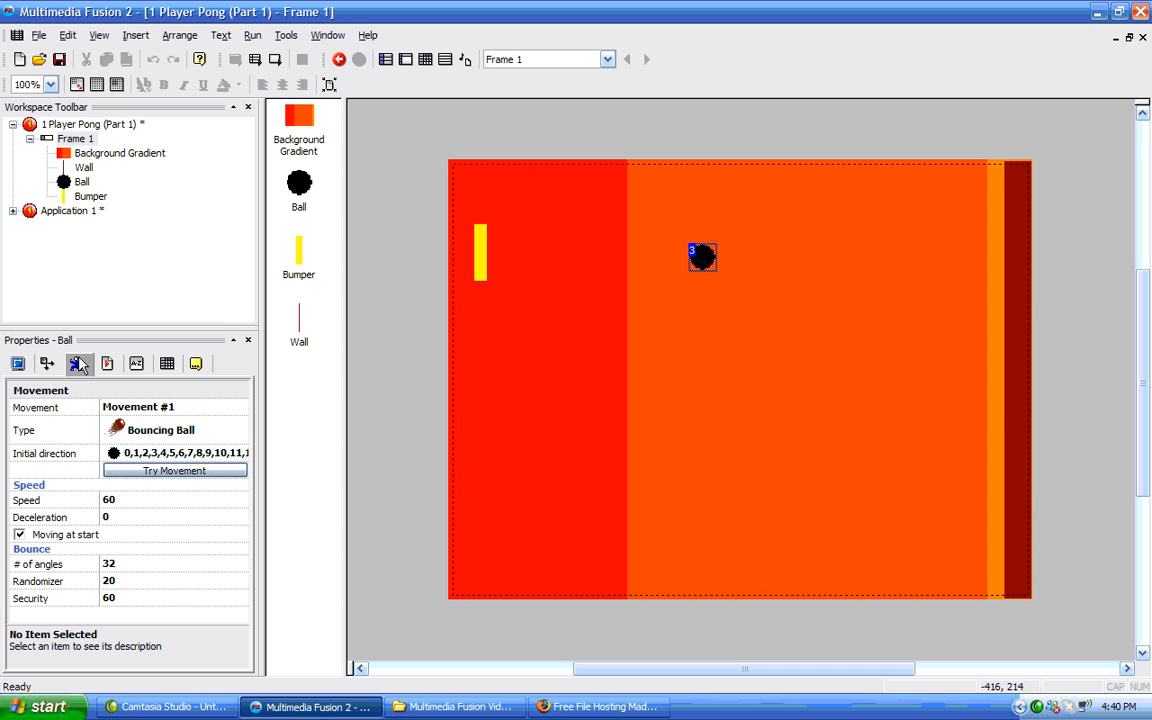
{"action": "left_click", "coordinate": [205, 455]}
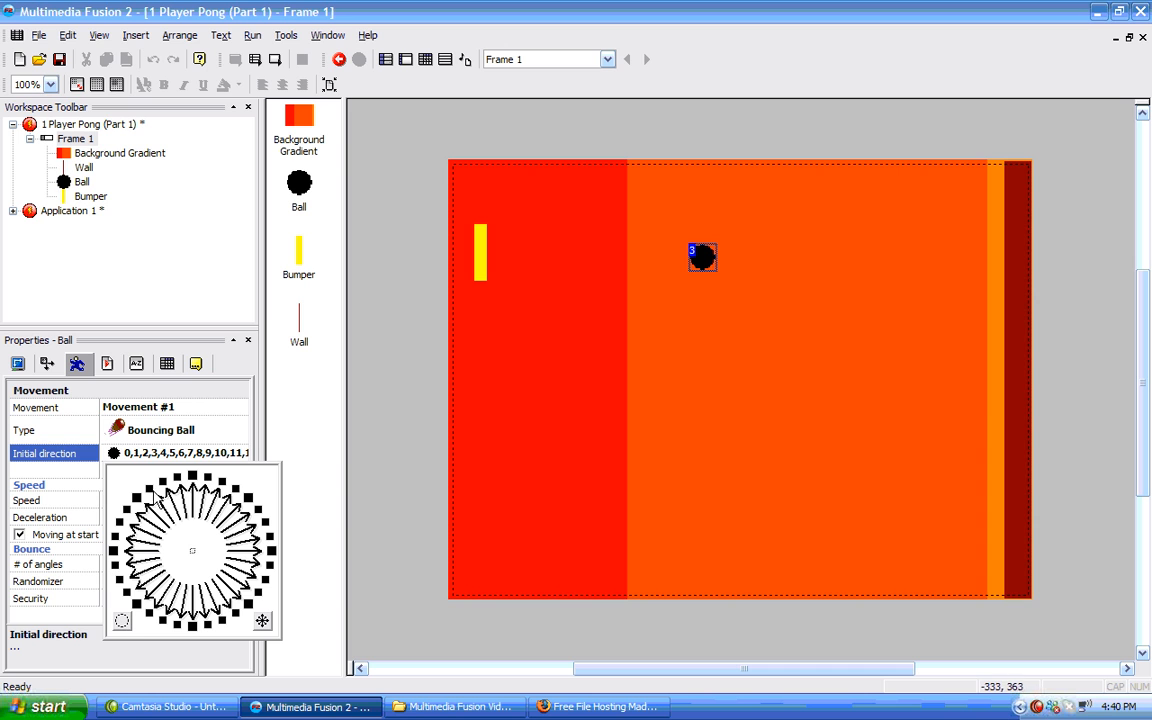
{"action": "left_click", "coordinate": [120, 522]}
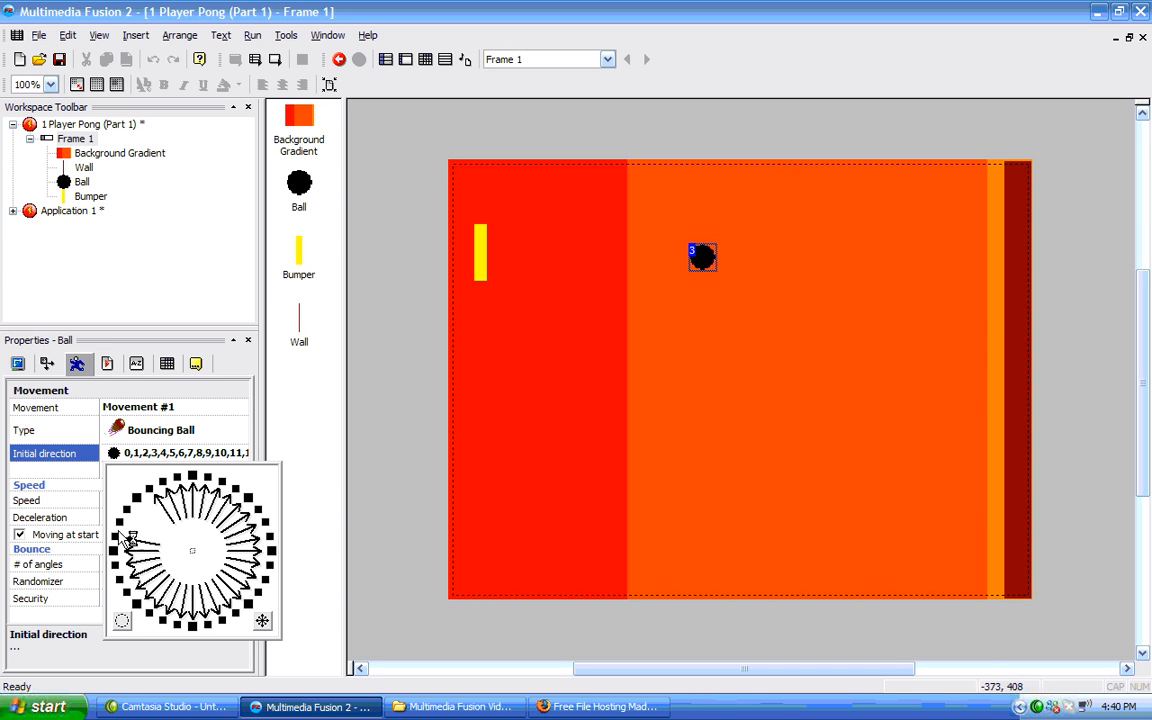
{"action": "left_click", "coordinate": [116, 537]}
{"action": "left_click", "coordinate": [113, 551]}
{"action": "left_click", "coordinate": [114, 566]}
{"action": "left_click", "coordinate": [119, 581]}
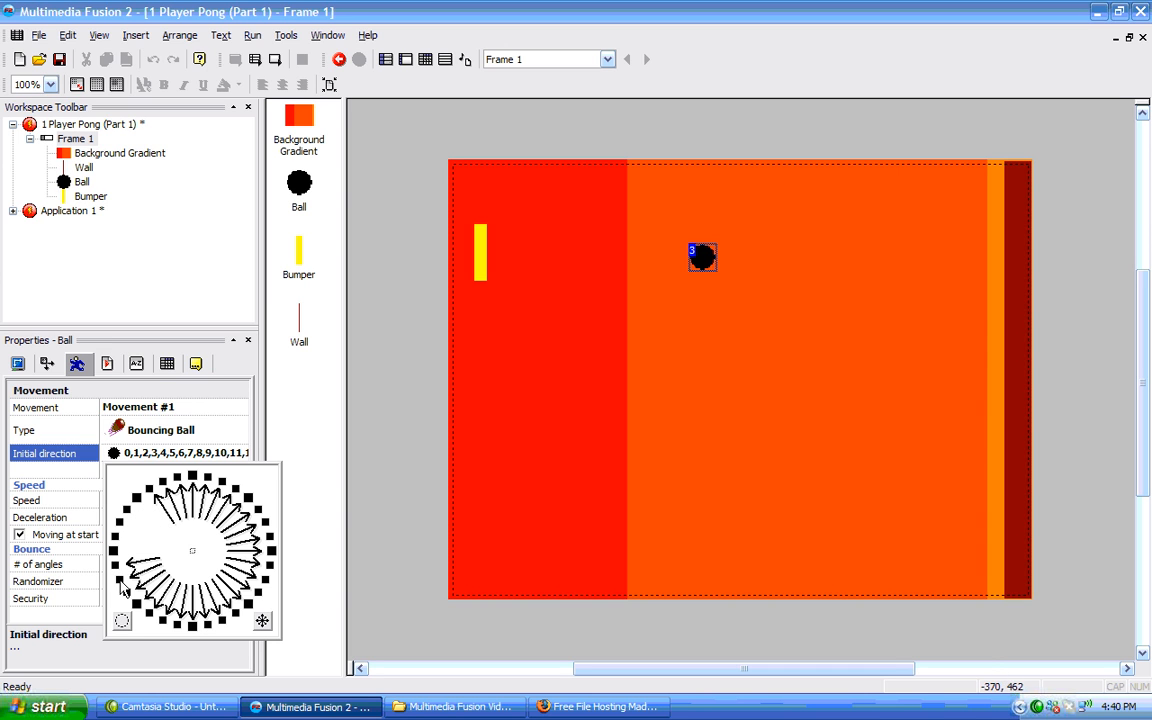
{"action": "left_click", "coordinate": [116, 567]}
{"action": "left_click", "coordinate": [125, 594]}
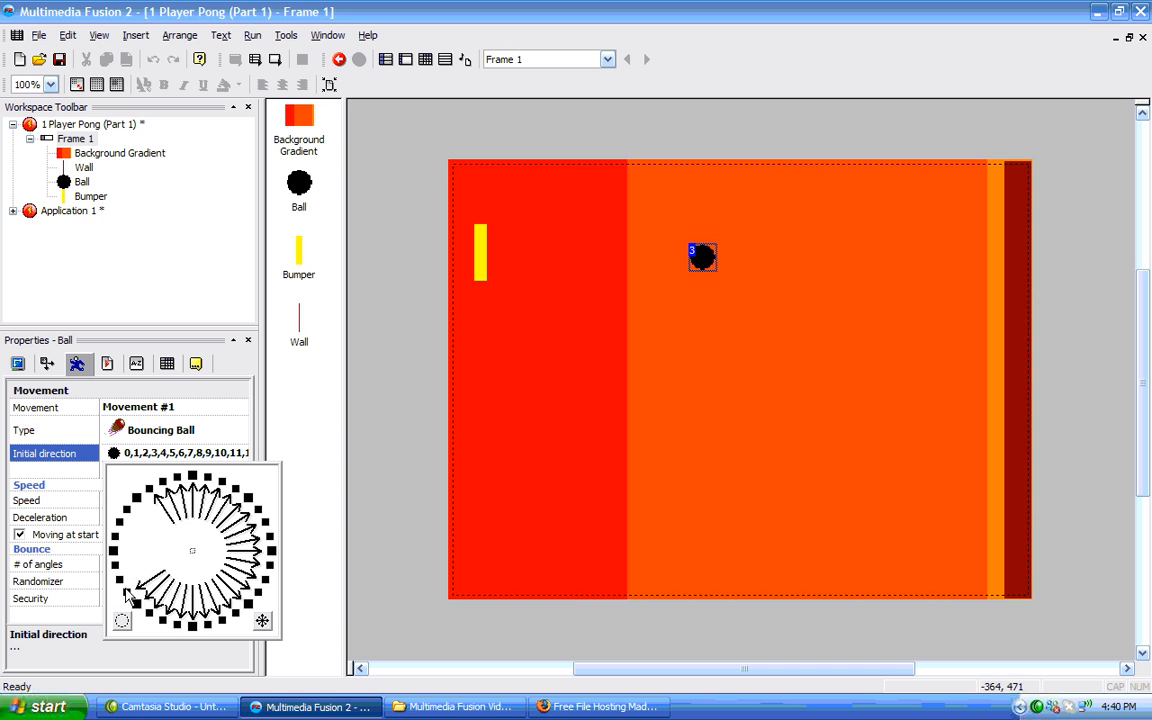
{"action": "left_click", "coordinate": [136, 606]}
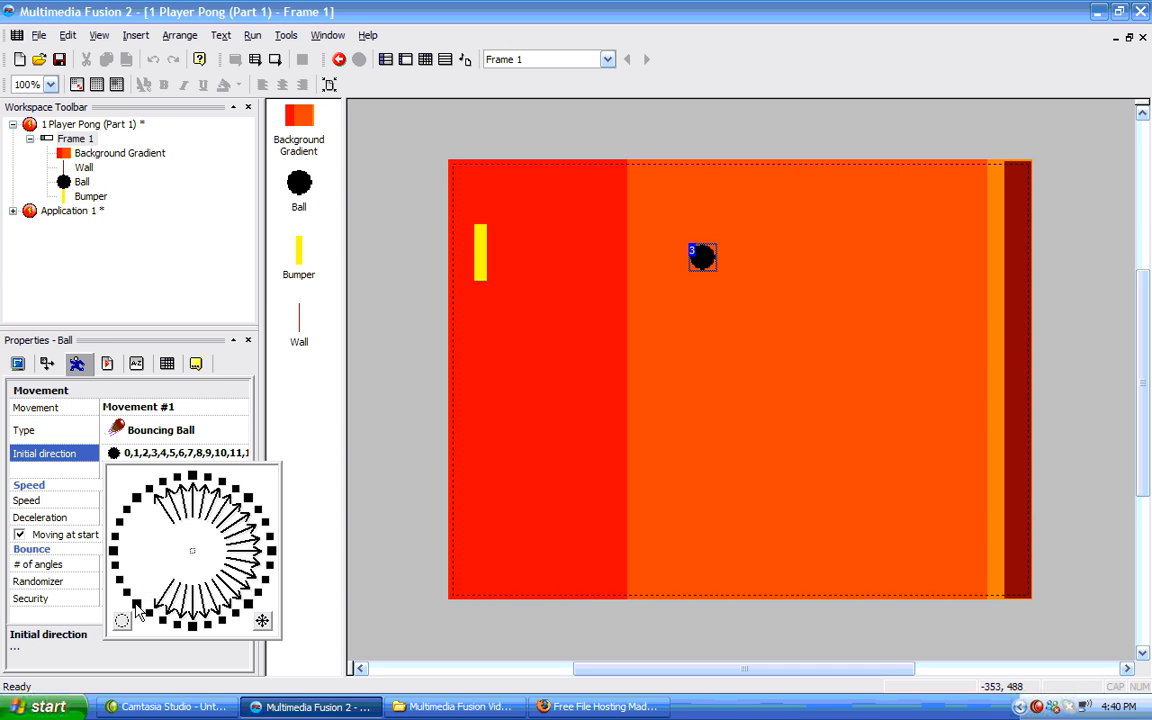
Deselect the directions pointing to the right and invert the ball's initial direction selection.
{"action": "left_click", "coordinate": [249, 499]}
{"action": "left_click", "coordinate": [258, 510]}
{"action": "left_click", "coordinate": [265, 522]}
{"action": "left_click", "coordinate": [268, 536]}
{"action": "left_click", "coordinate": [269, 551]}
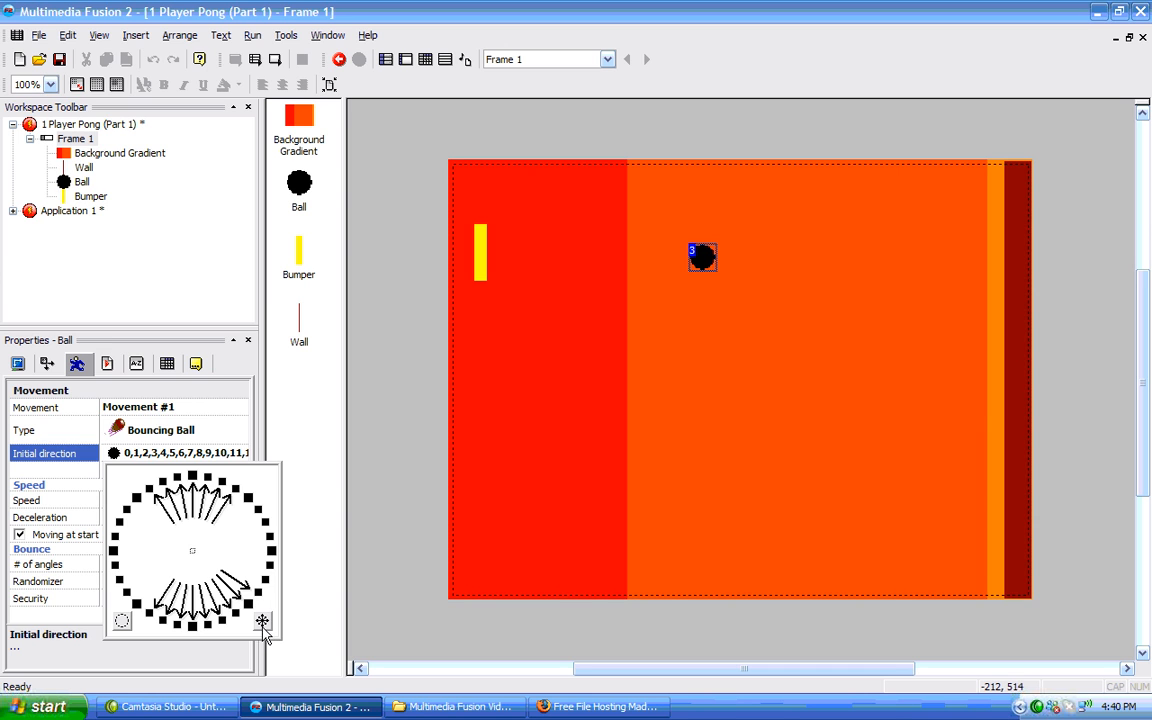
{"action": "left_click", "coordinate": [262, 621]}
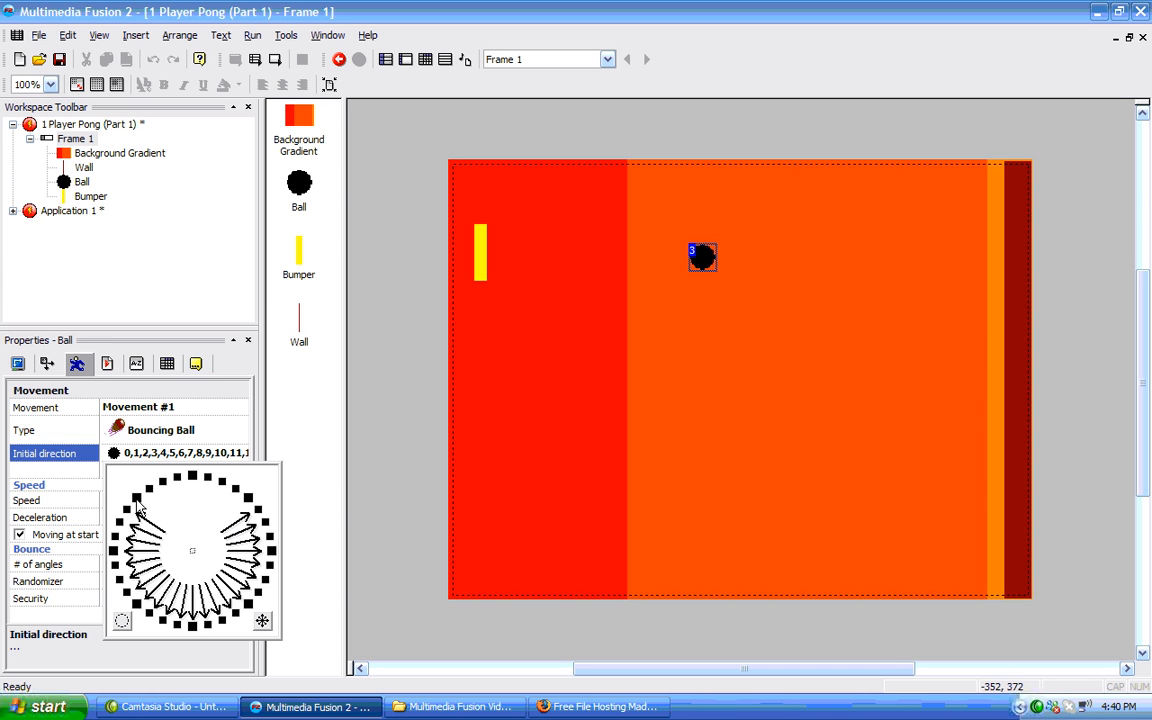
Deselect the downward directions so the ball starts moving only left or right.
{"action": "left_click", "coordinate": [137, 606]}
{"action": "left_click", "coordinate": [150, 613]}
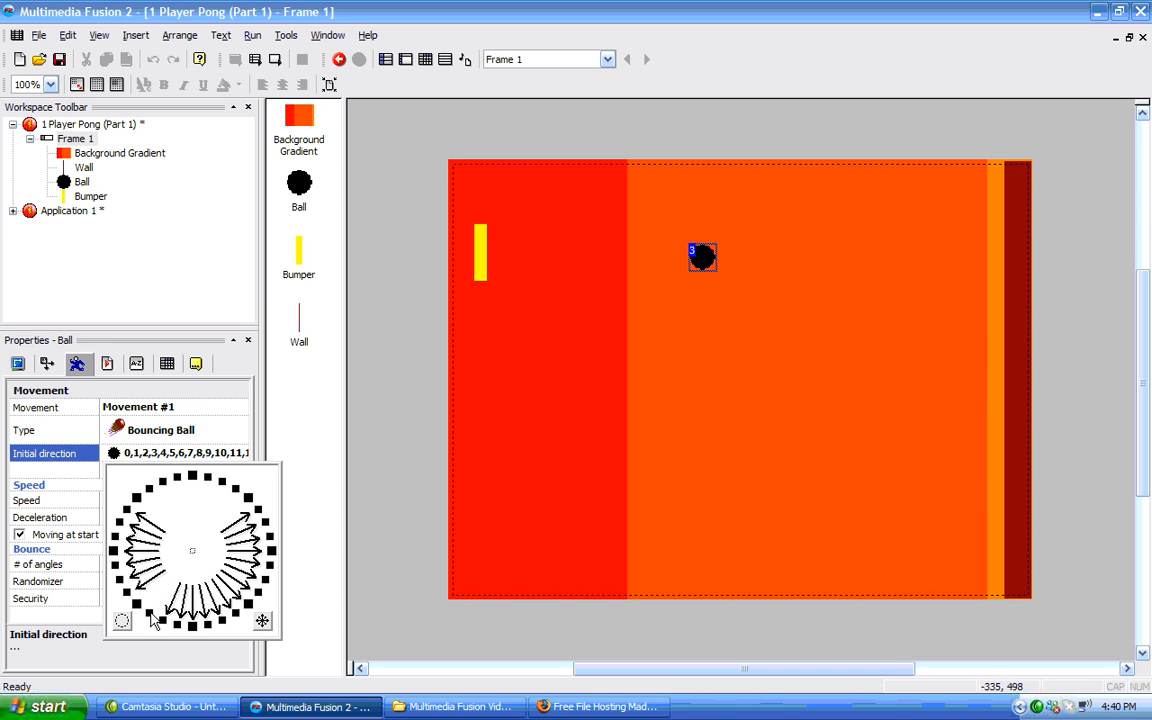
{"action": "left_click", "coordinate": [163, 621]}
{"action": "left_click", "coordinate": [177, 626]}
{"action": "left_click", "coordinate": [192, 627]}
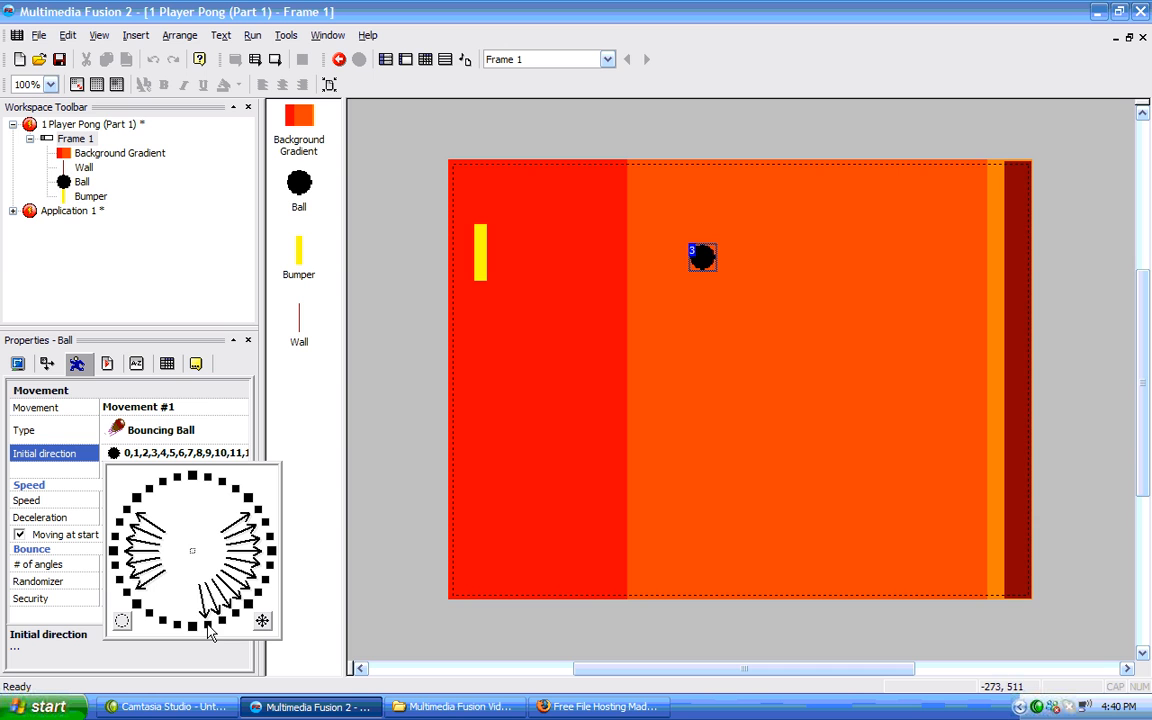
{"action": "left_click", "coordinate": [206, 623]}
{"action": "left_click", "coordinate": [220, 617]}
{"action": "left_click", "coordinate": [235, 613]}
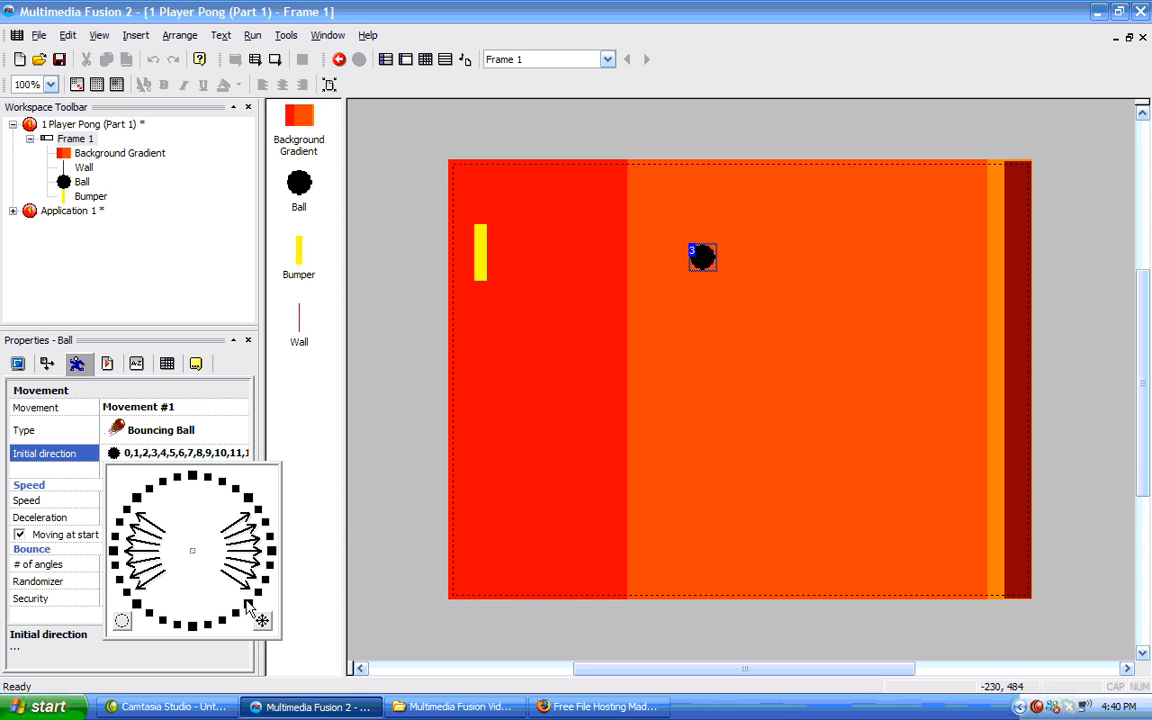
Set the ball's bounce Randomizer to 0.
{"action": "left_click", "coordinate": [315, 538]}
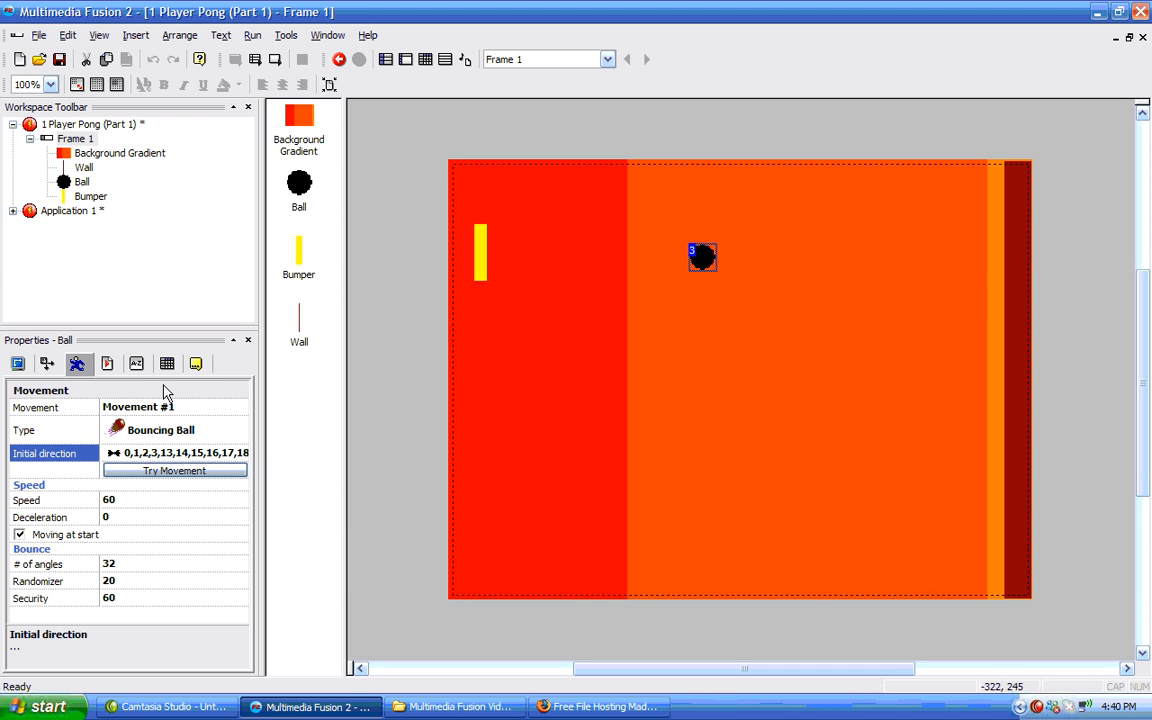
{"action": "left_click", "coordinate": [252, 35]}
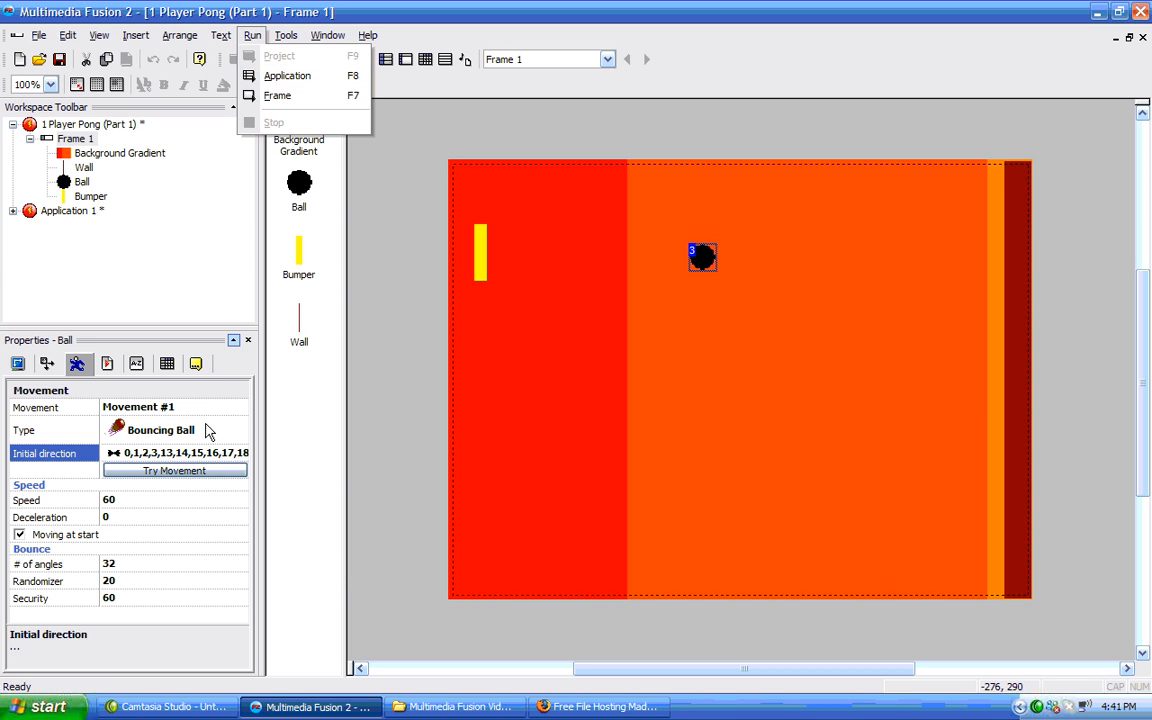
{"action": "left_click", "coordinate": [188, 585]}
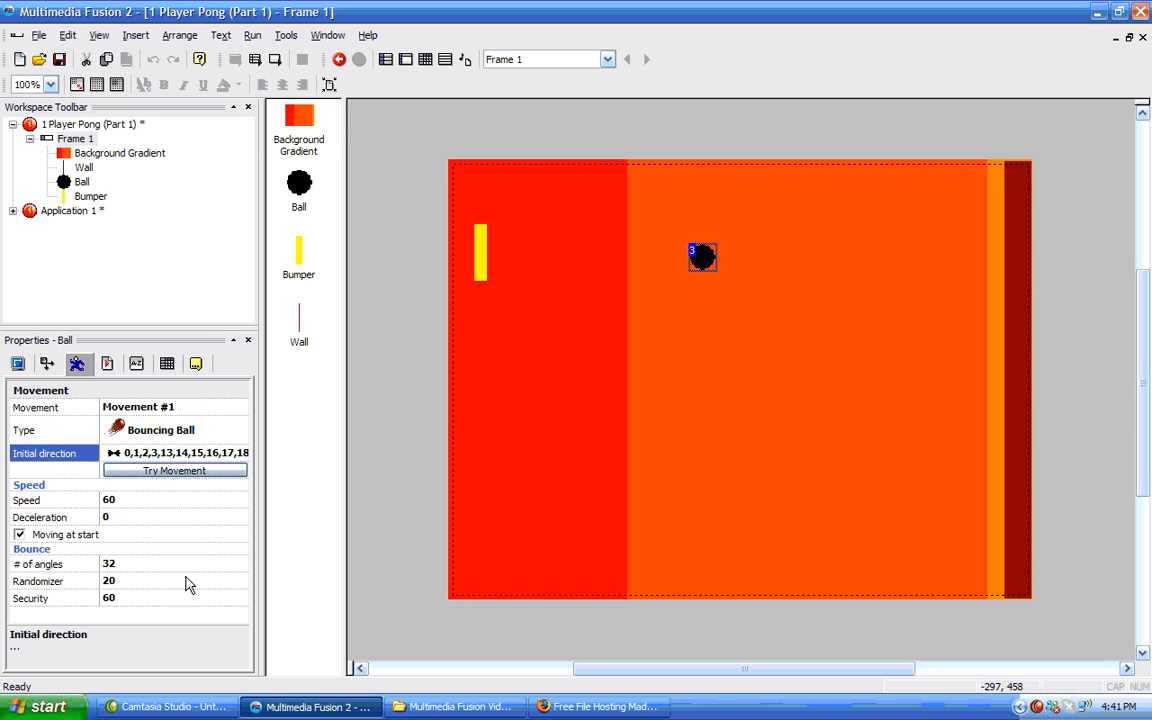
{"action": "left_click", "coordinate": [116, 580]}
{"action": "left_click_drag", "start_coordinate": [172, 587], "coordinate": [163, 590]}
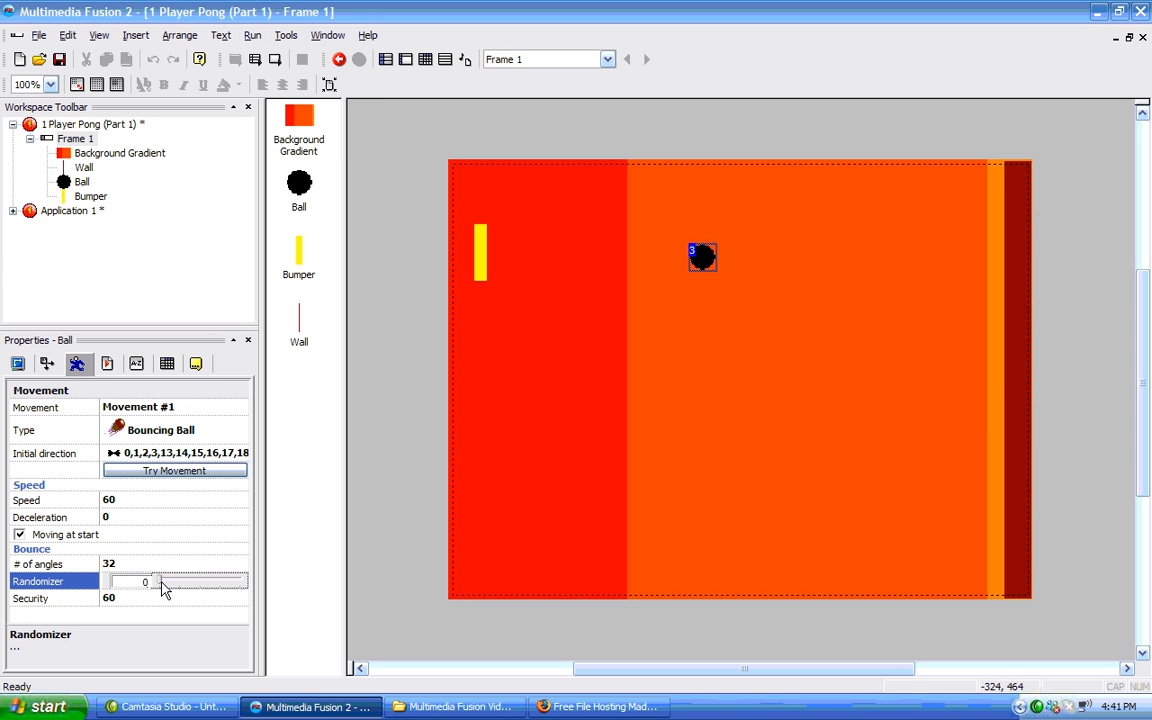
{"action": "left_click", "coordinate": [325, 524]}
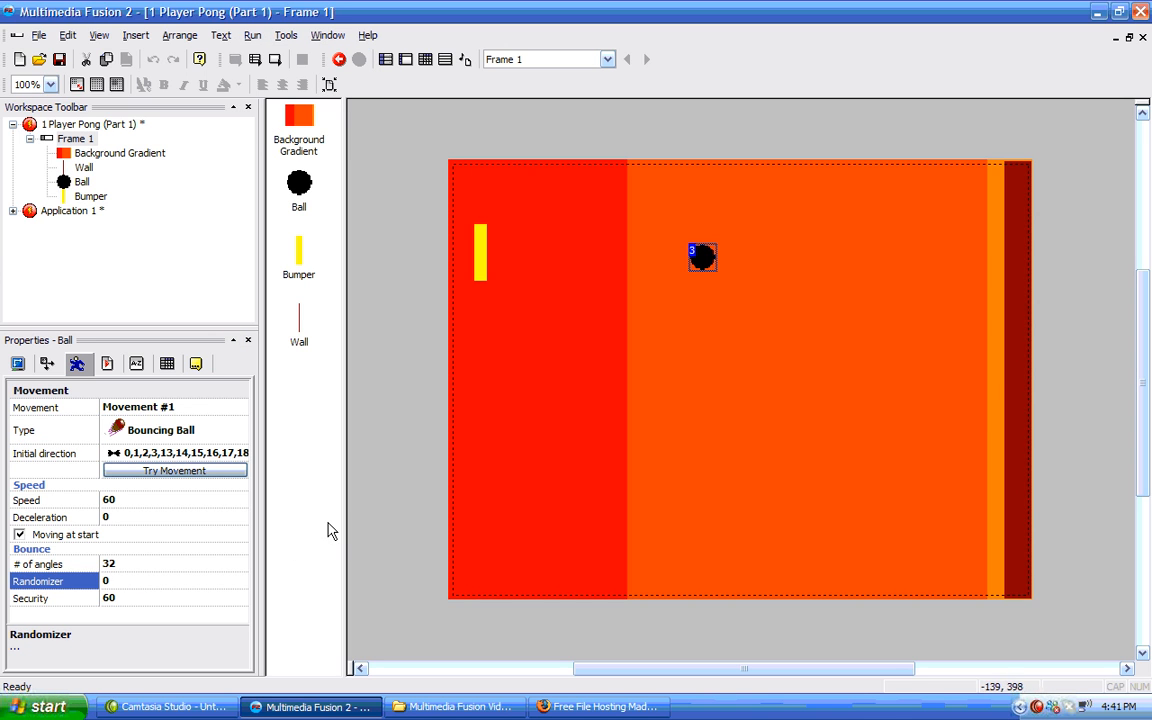
Run the application to test the ball, moving the bumper up and down with the arrow keys, then close the game window.
{"action": "left_click", "coordinate": [254, 60]}
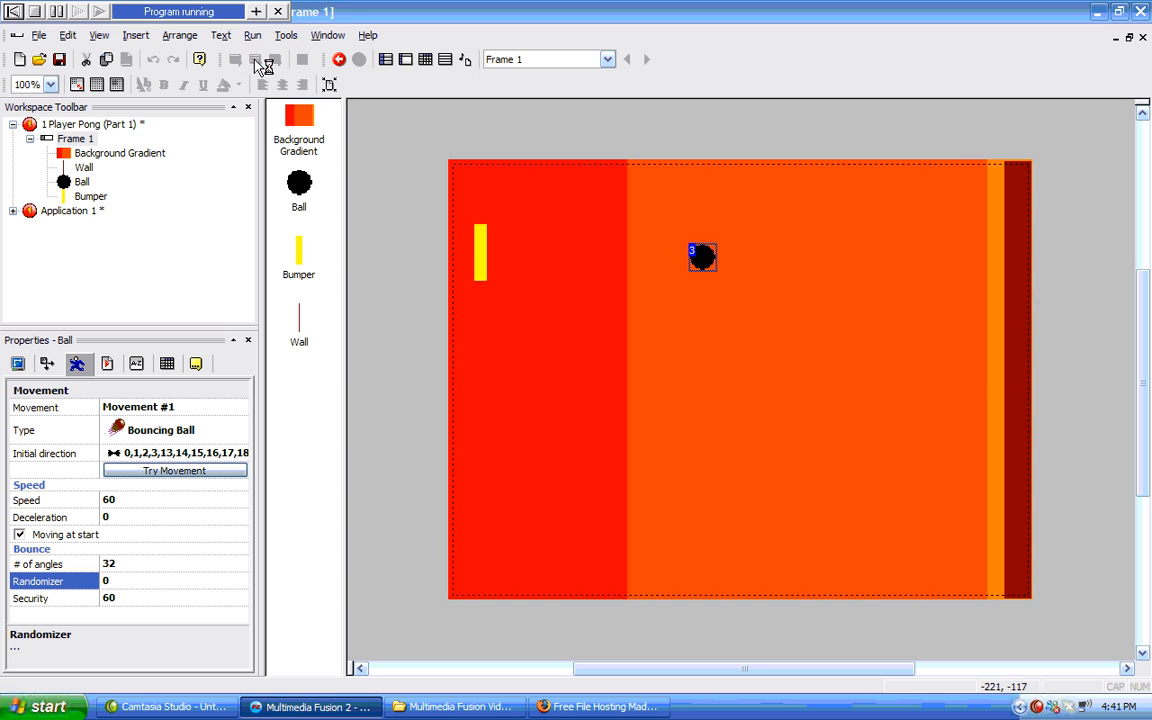
{"action": "key", "text": "Down"}
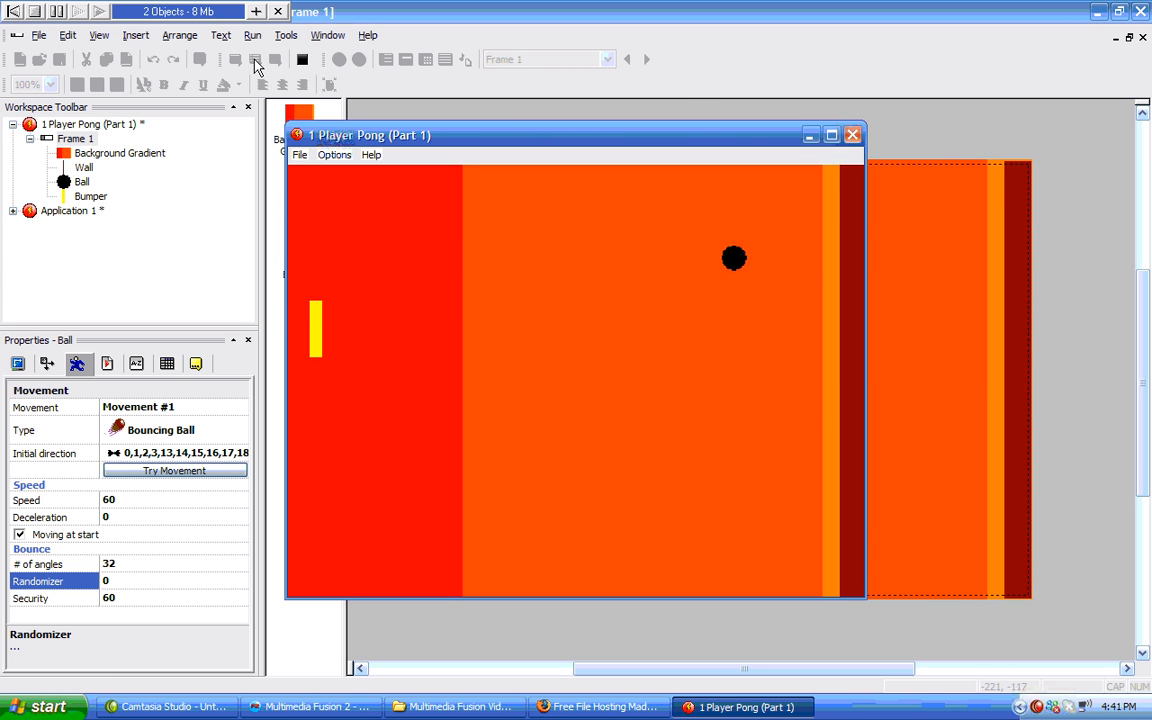
{"action": "key", "text": "Up"}
{"action": "key", "text": "Down"}
{"action": "key", "text": "Up"}
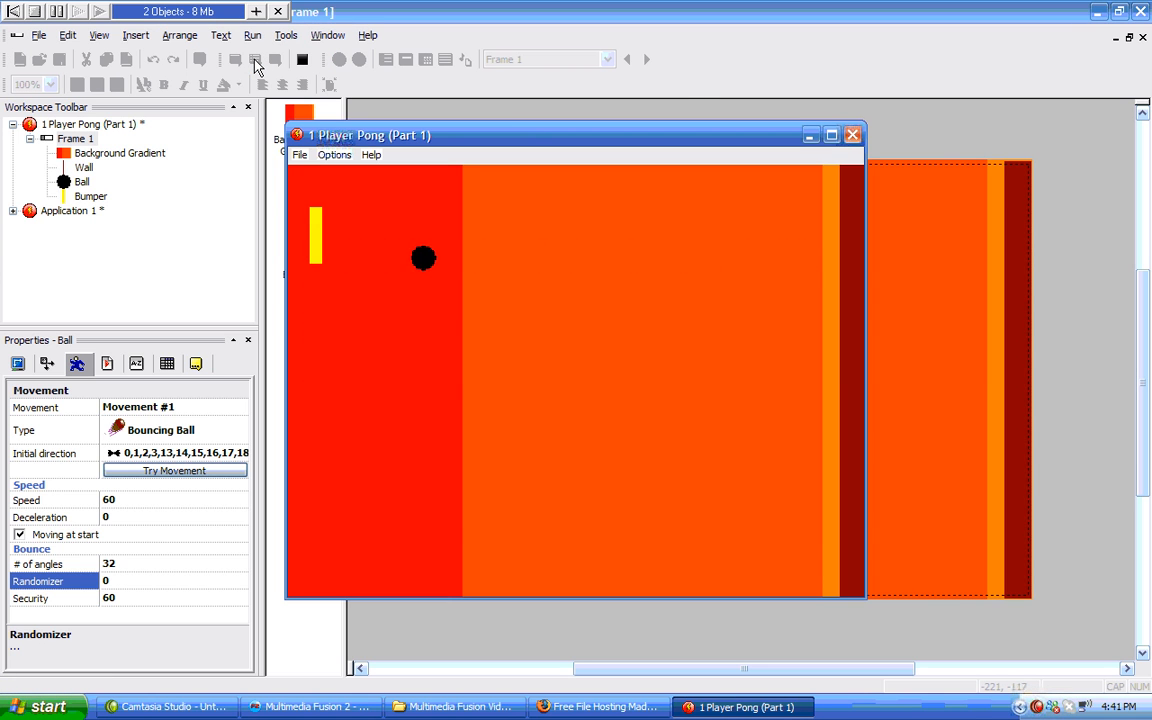
{"action": "key", "text": "Down"}
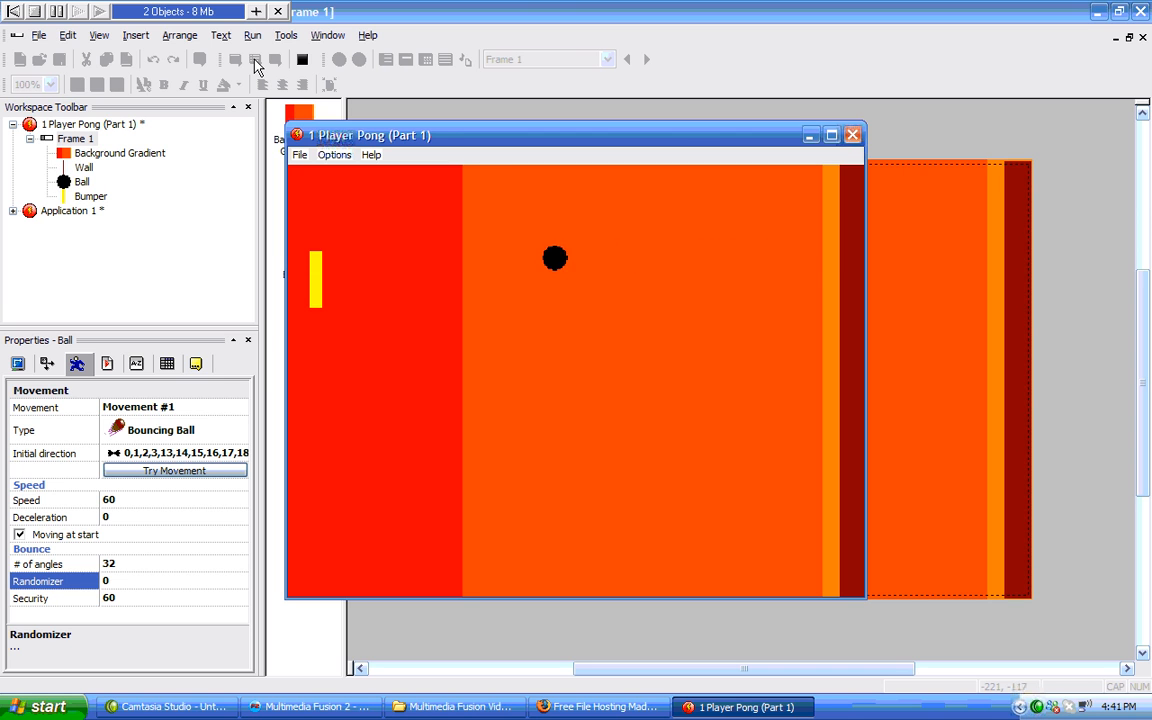
{"action": "key", "text": "Up"}
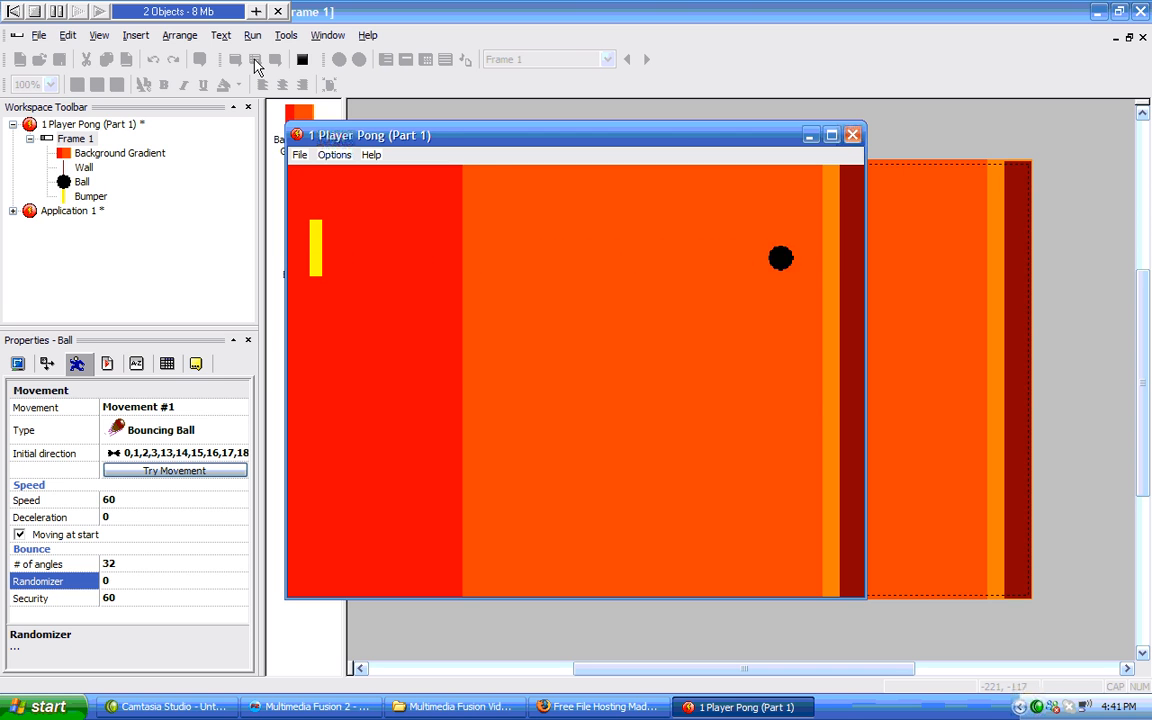
{"action": "key", "text": "Down"}
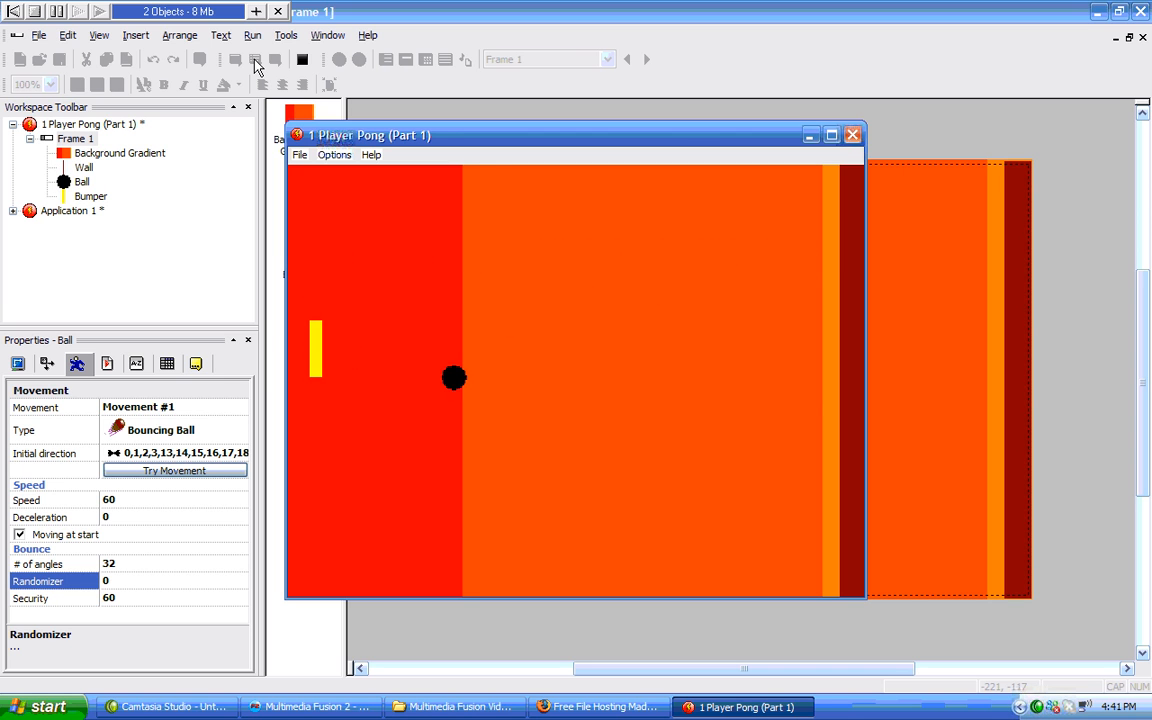
{"action": "key", "text": "Down"}
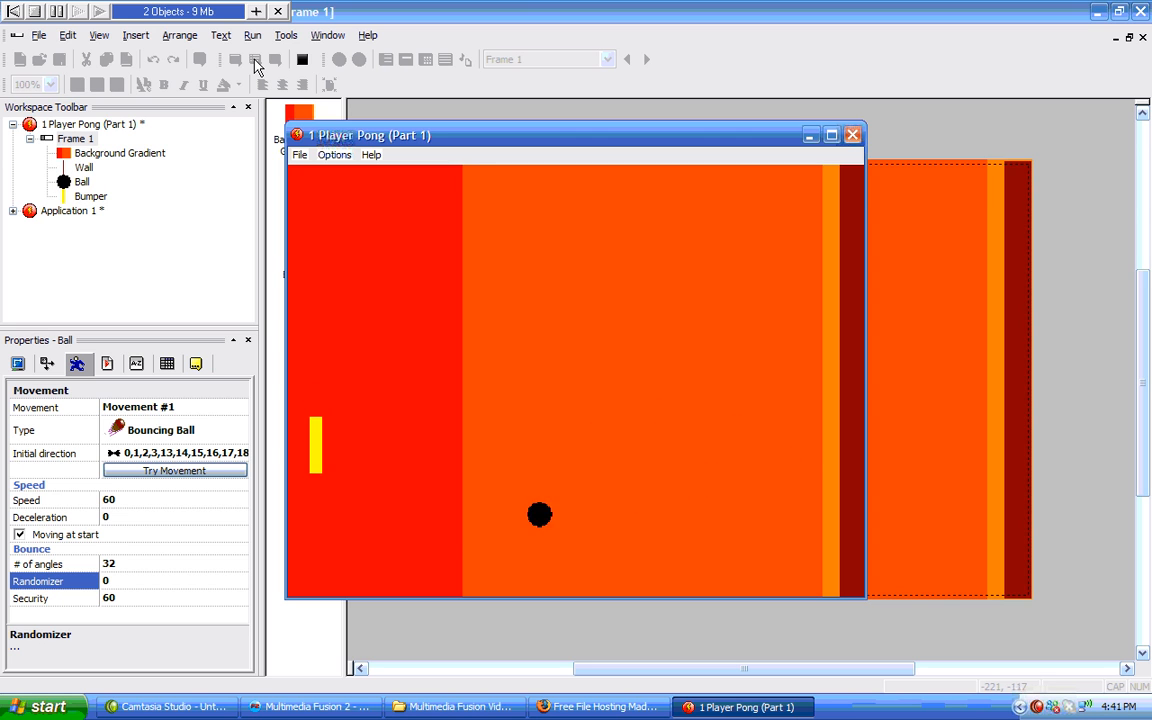
{"action": "key", "text": "Up"}
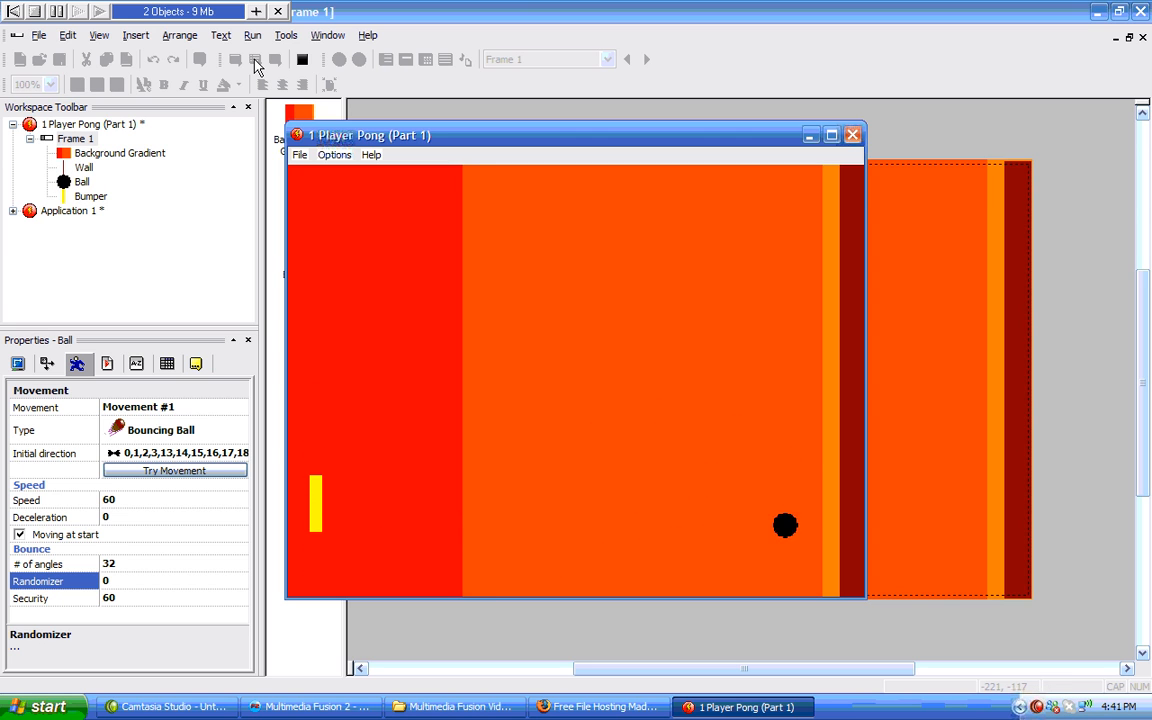
{"action": "key", "text": "Up"}
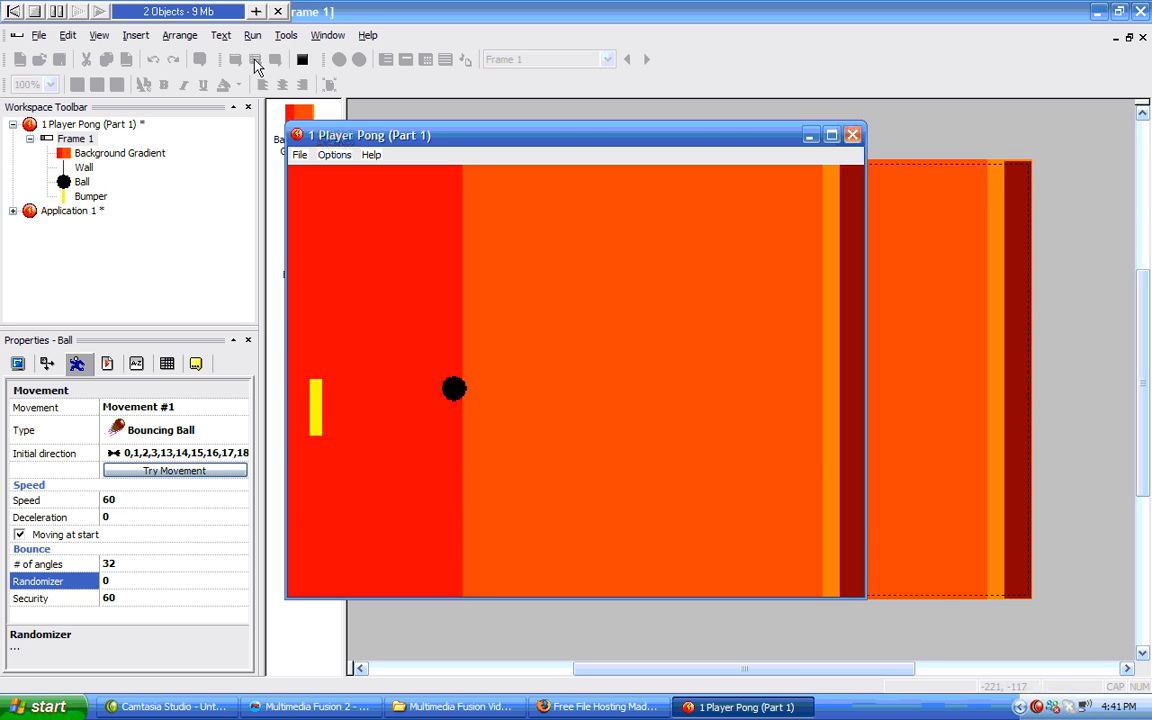
{"action": "key", "text": "Up"}
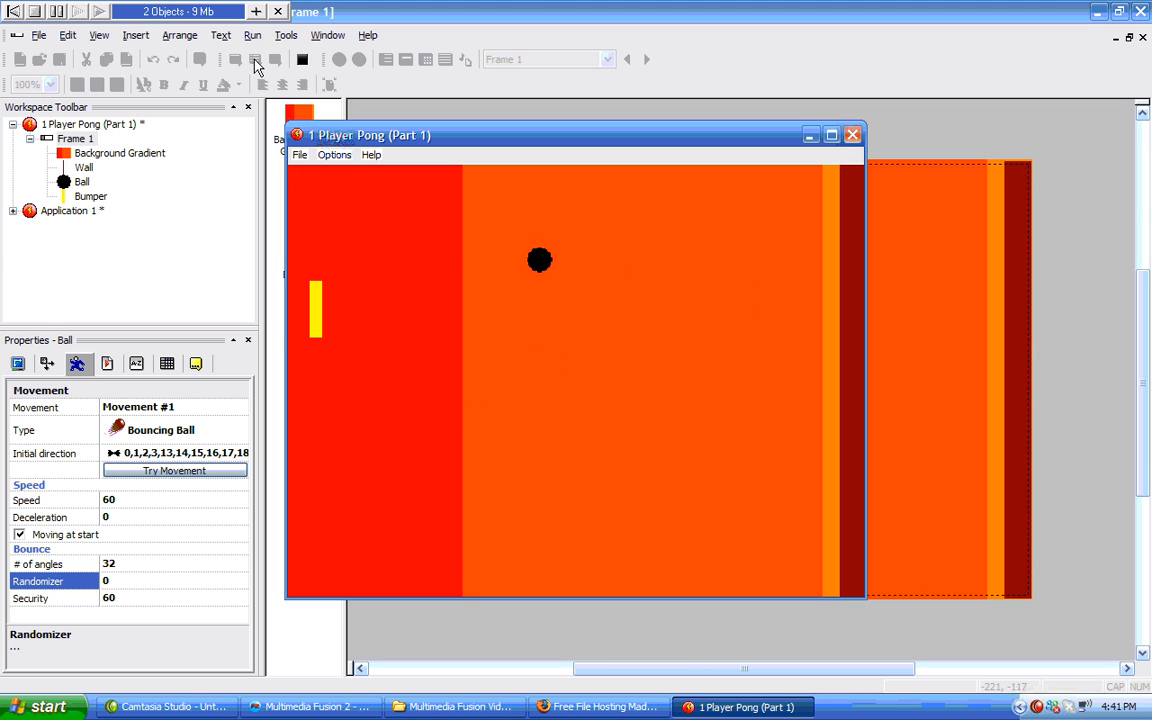
{"action": "key", "text": "Up"}
{"action": "key", "text": "Up"}
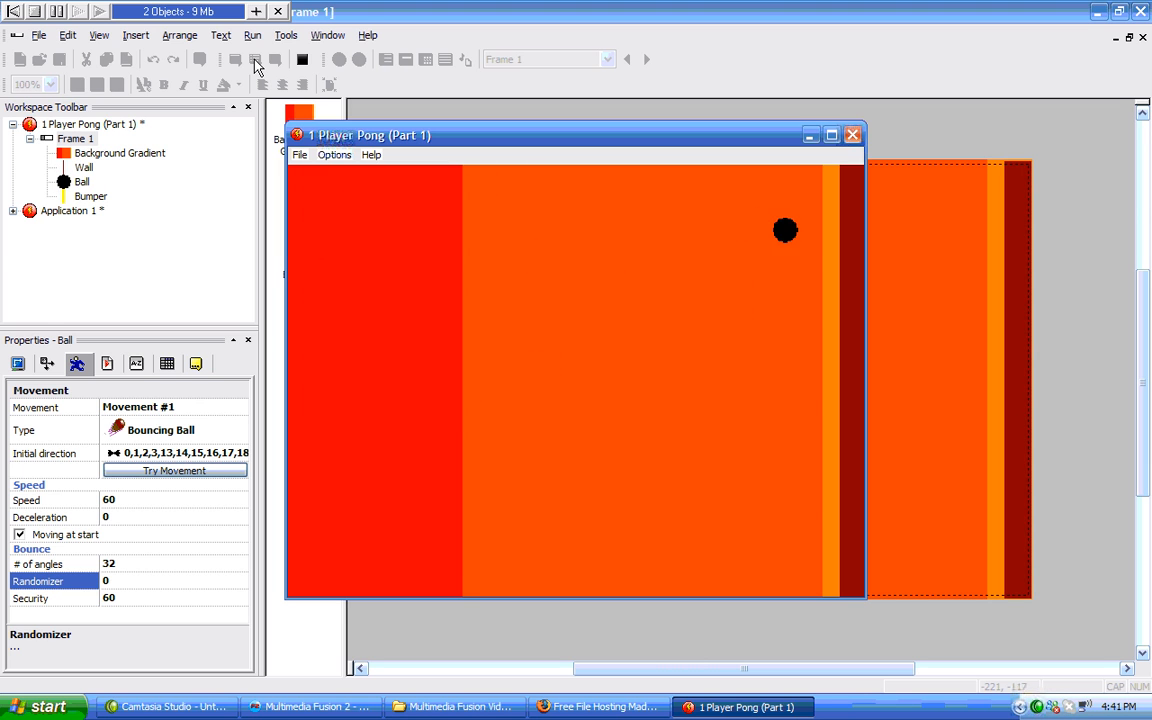
{"action": "key", "text": "Down"}
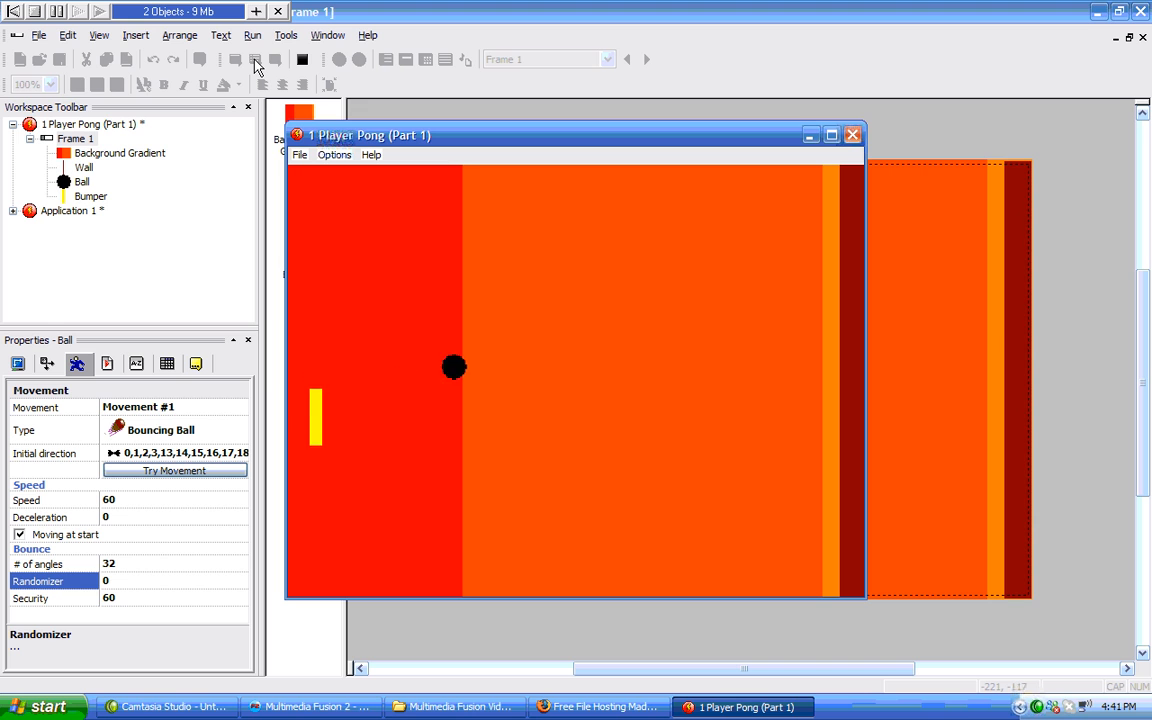
{"action": "key", "text": "Up"}
{"action": "key", "text": "Down"}
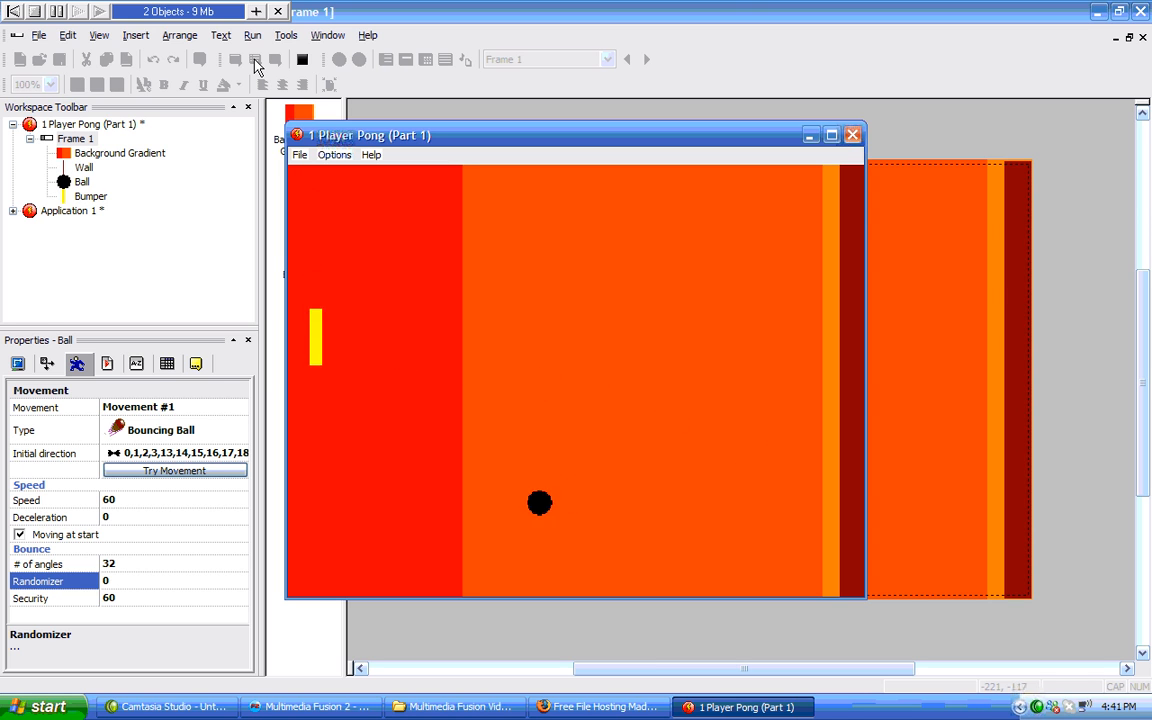
{"action": "key", "text": "Down"}
{"action": "key", "text": "Up"}
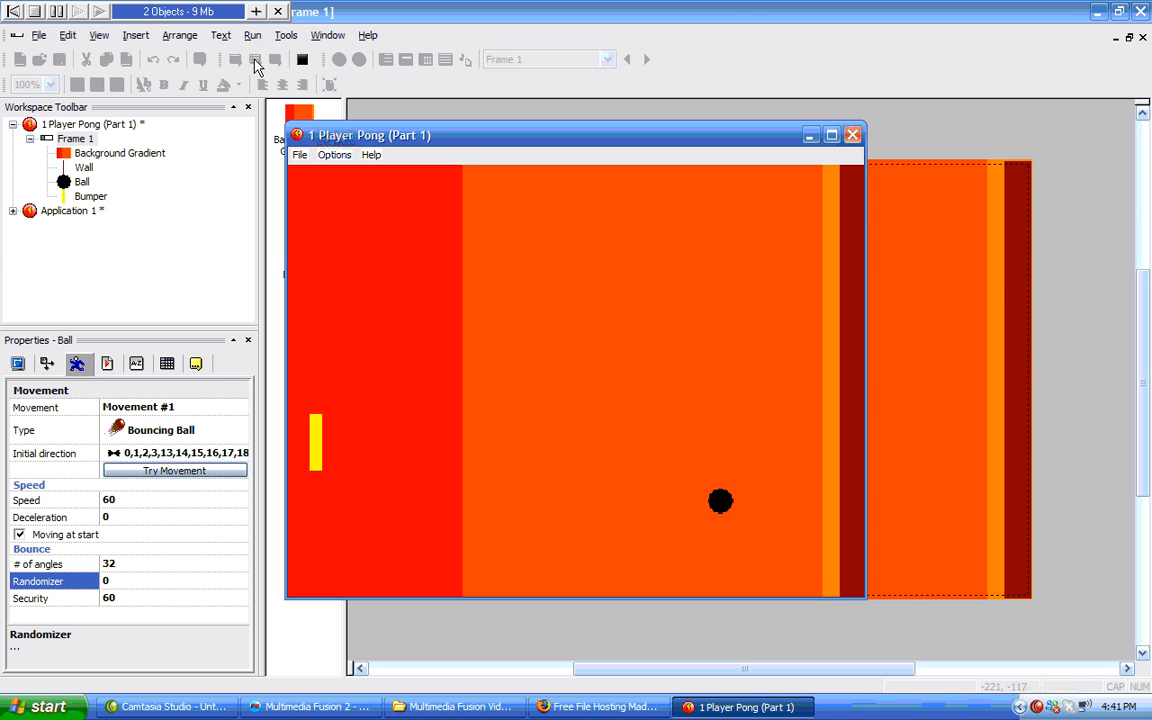
{"action": "left_click", "coordinate": [852, 136]}
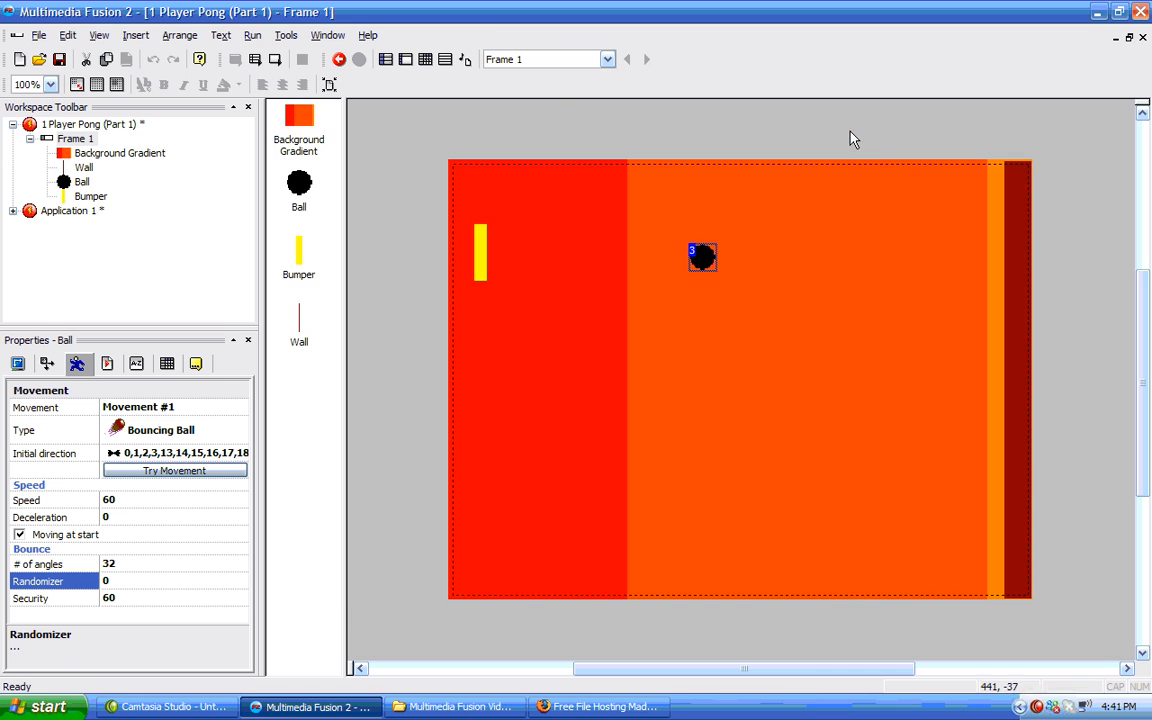
Open the frame's Event Editor and add a condition testing when the Bumper leaves the play area at the top or bottom.
{"action": "left_click", "coordinate": [76, 139]}
{"action": "left_click", "coordinate": [385, 59]}
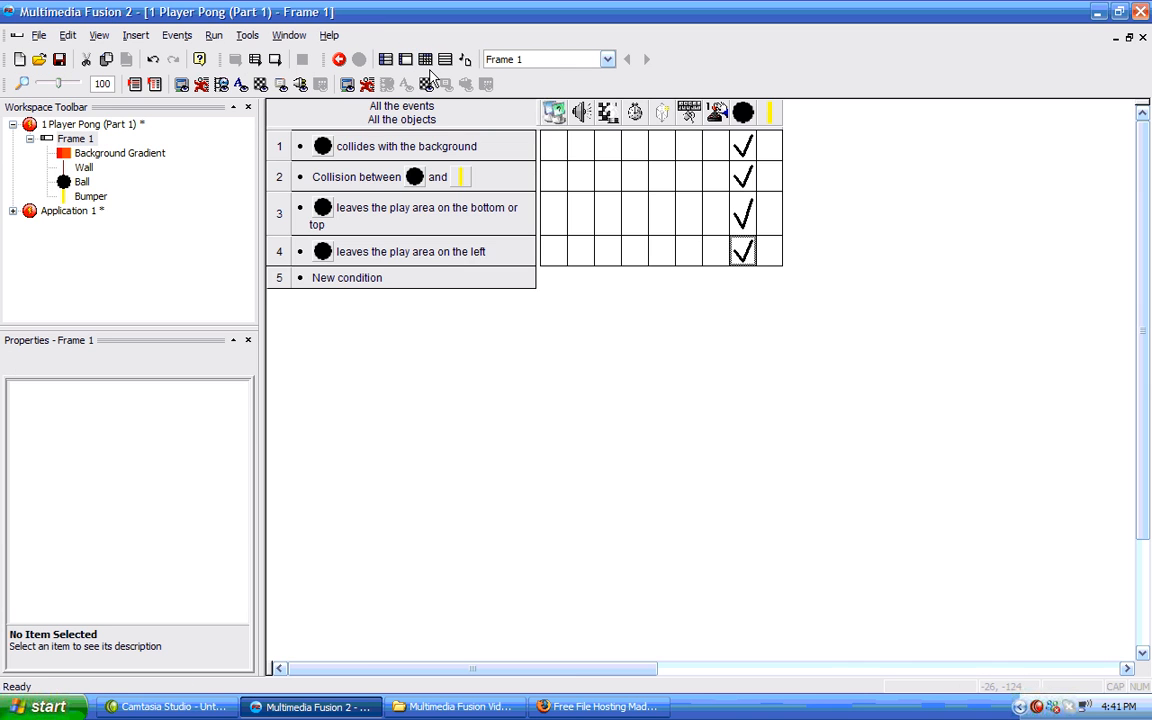
{"action": "left_click", "coordinate": [372, 280]}
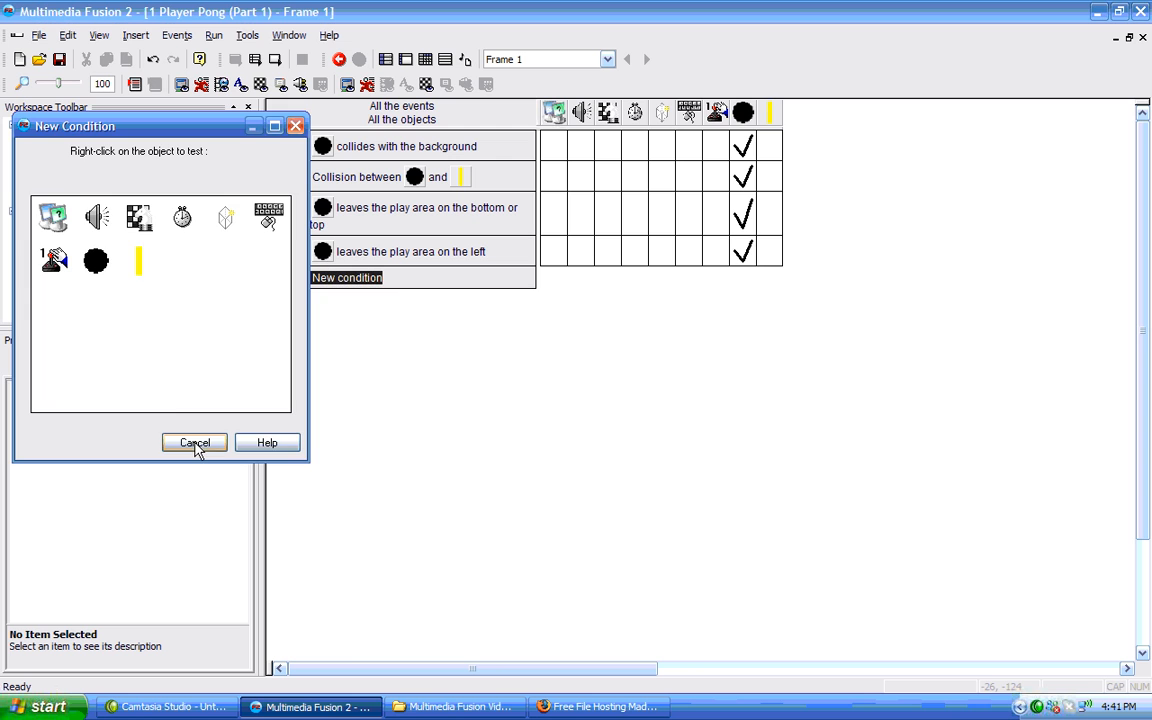
{"action": "right_click", "coordinate": [139, 259]}
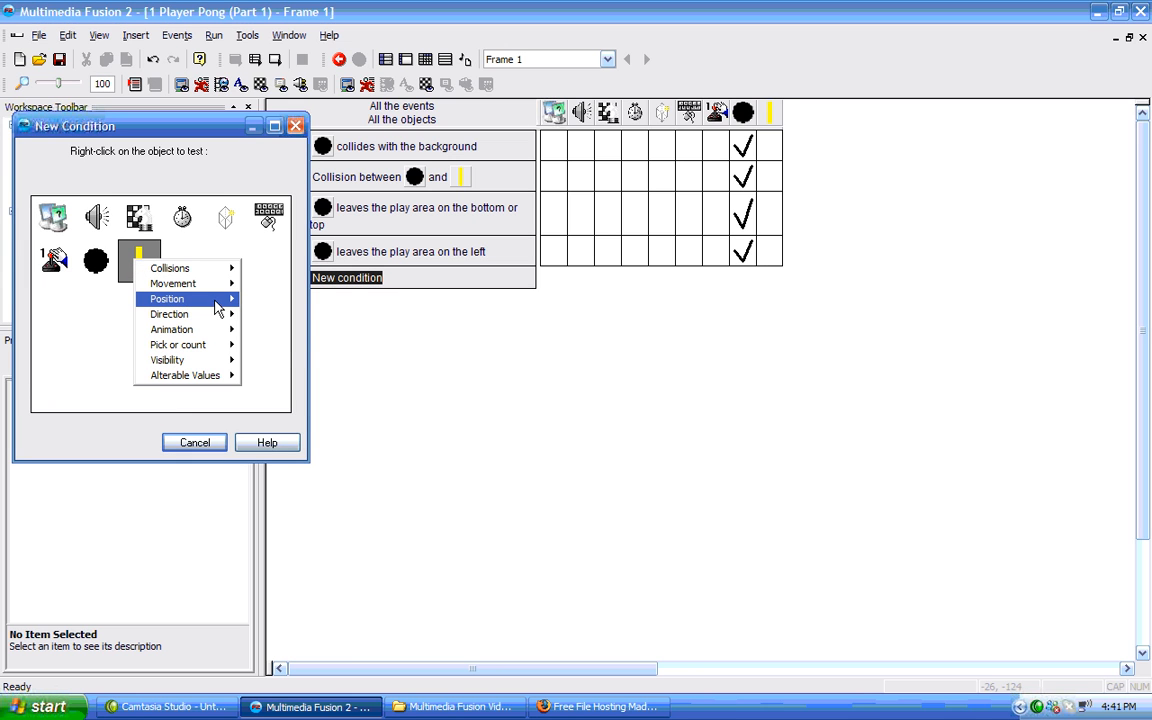
{"action": "mouse_move", "coordinate": [219, 301]}
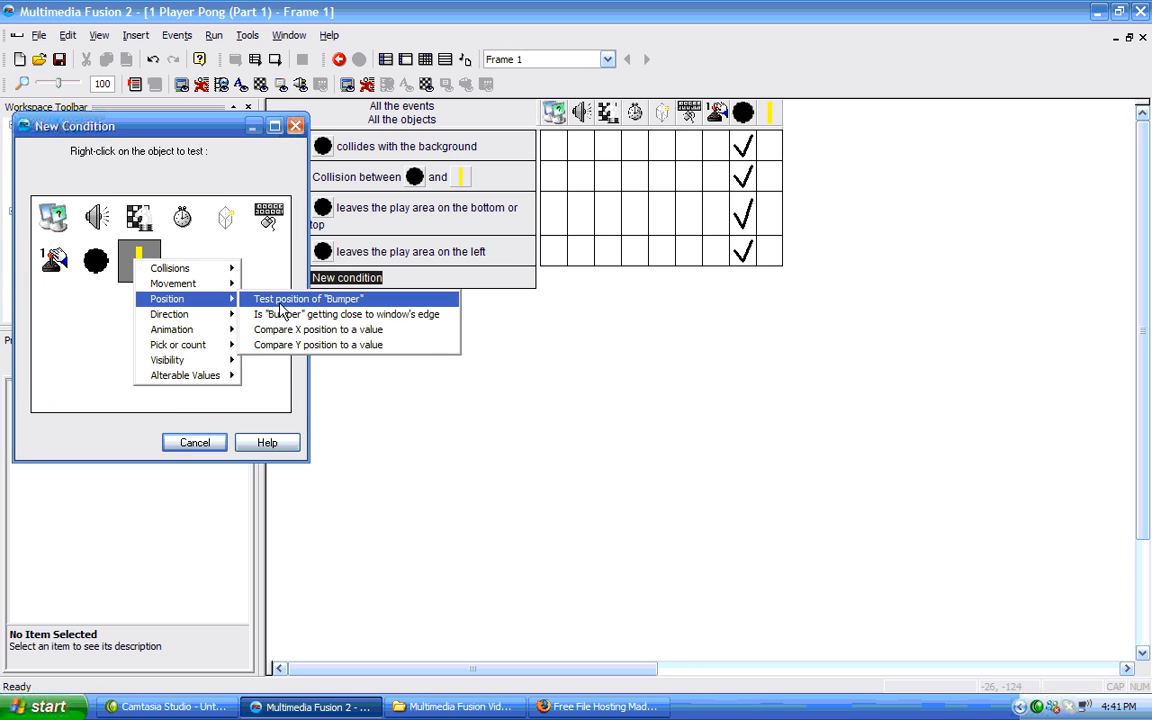
{"action": "left_click", "coordinate": [283, 300]}
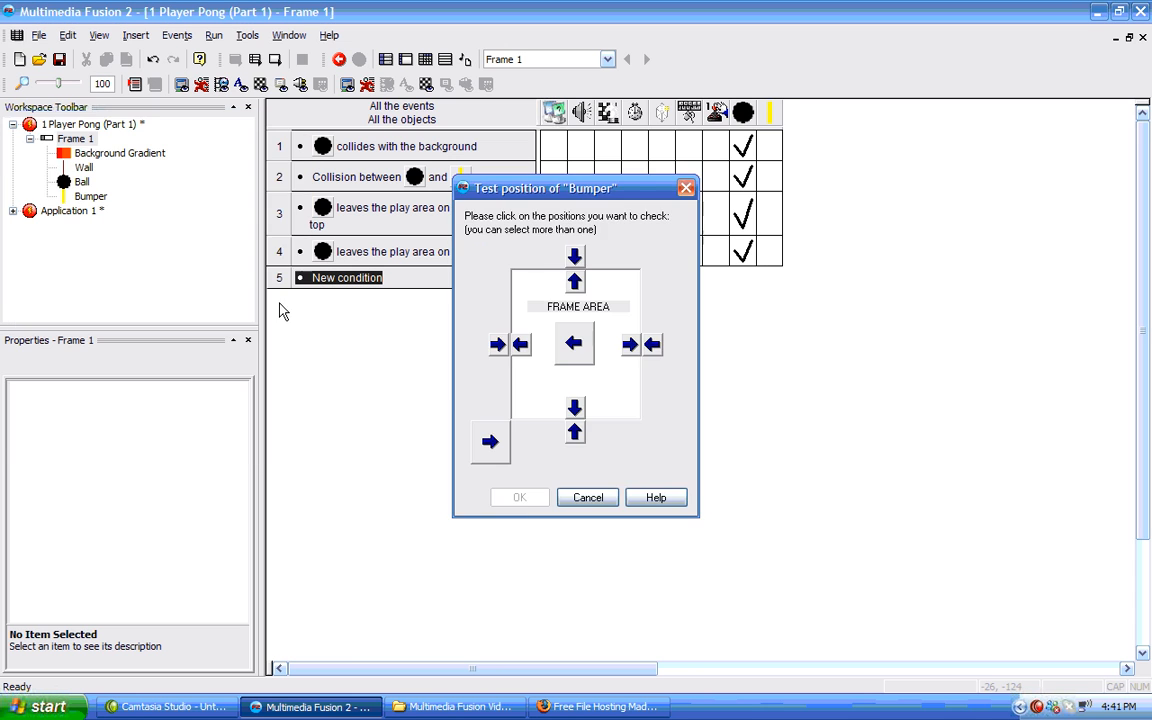
{"action": "left_click", "coordinate": [575, 283]}
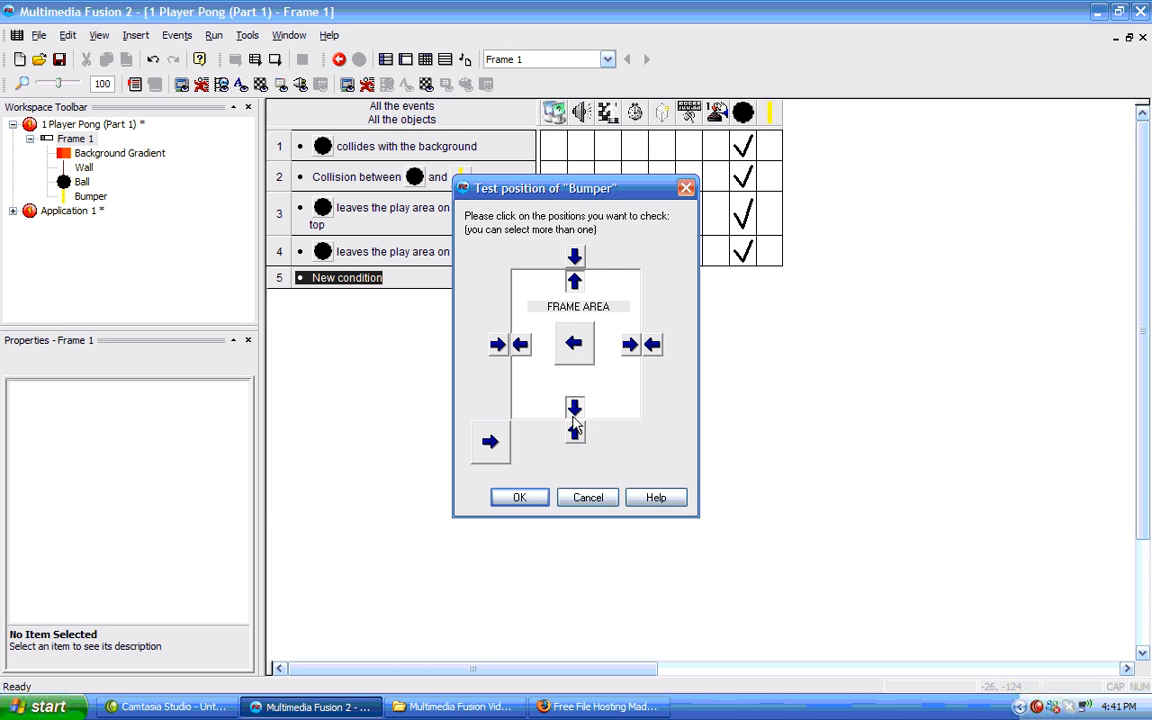
{"action": "left_click", "coordinate": [520, 498]}
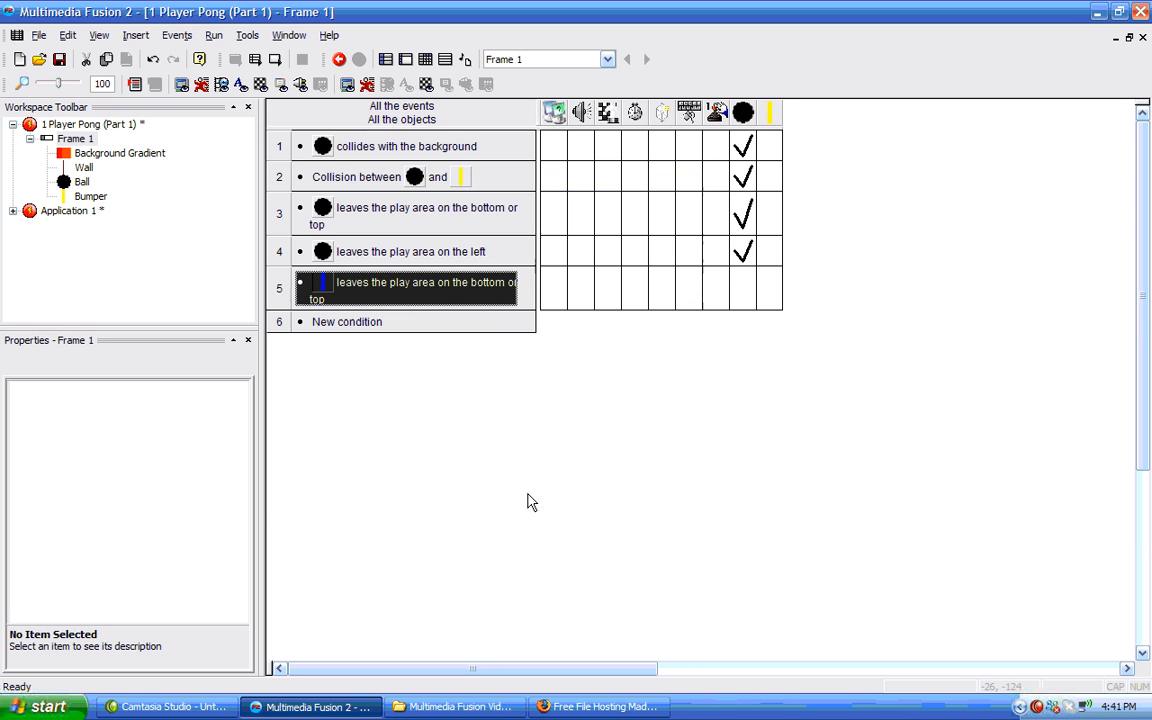
Add an action for the Bumper to the new bumper-leaves-play-area event.
{"action": "left_click", "coordinate": [768, 294]}
{"action": "mouse_move", "coordinate": [818, 302]}
{"action": "left_click", "coordinate": [926, 301]}
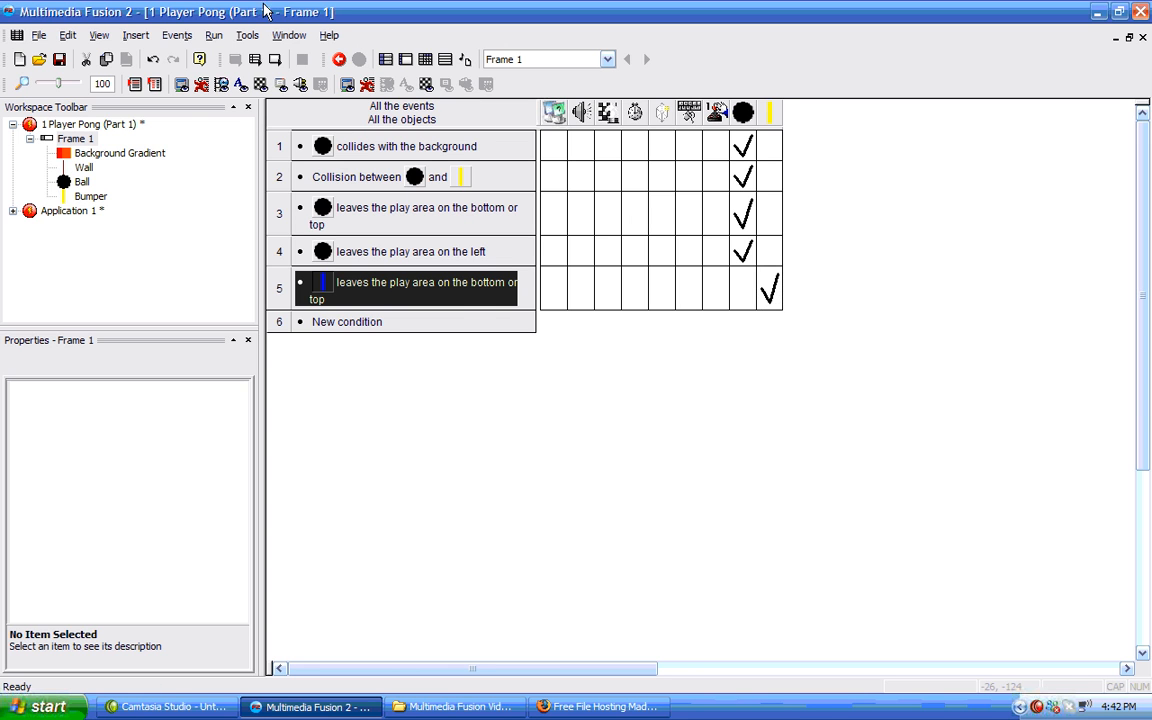
Run the application again, moving the bumper with the arrow keys, then close the game window.
{"action": "left_click", "coordinate": [213, 35]}
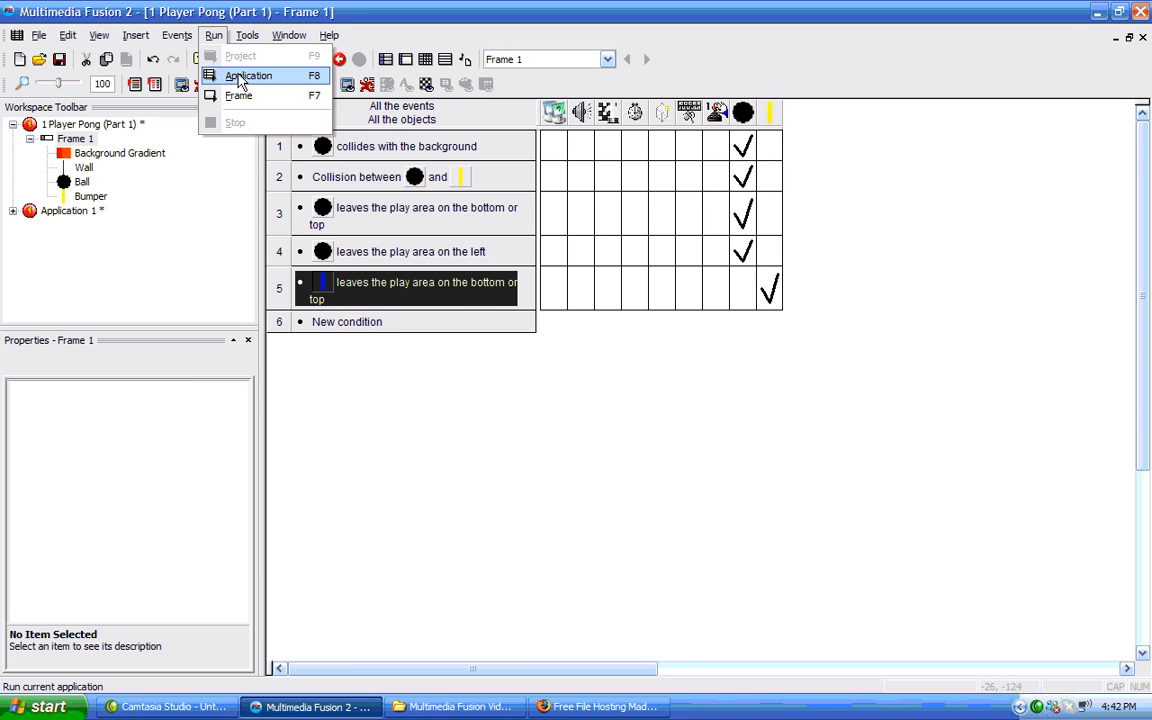
{"action": "left_click", "coordinate": [240, 78]}
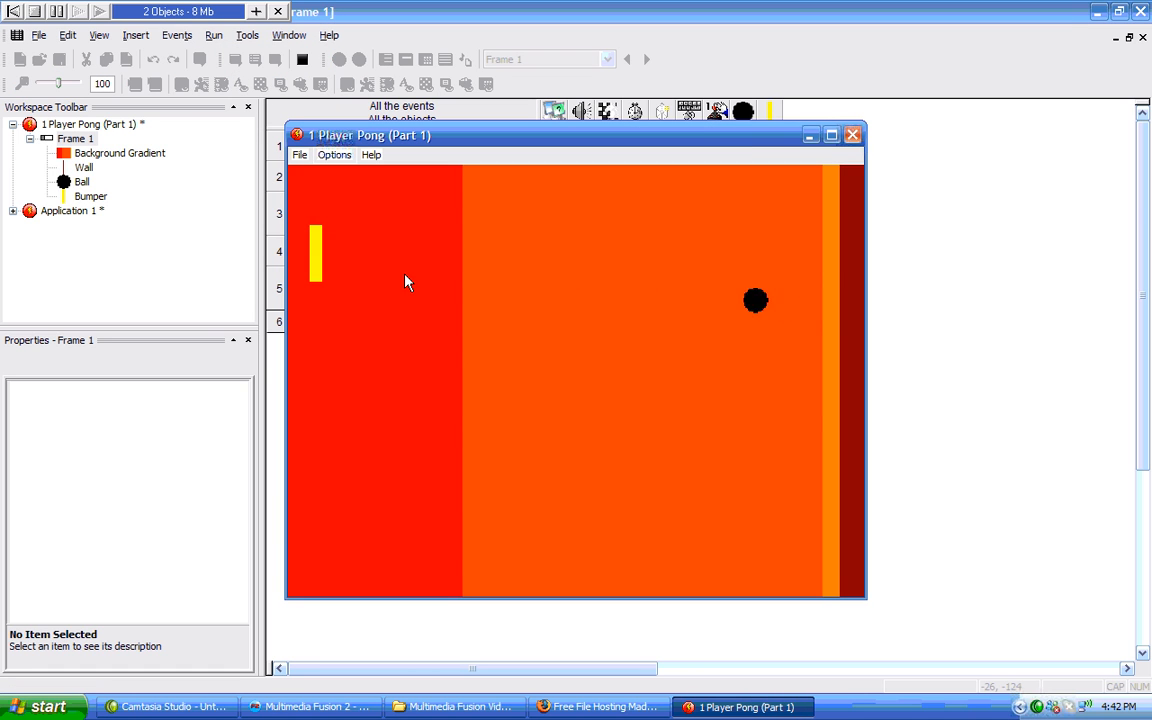
{"action": "key", "text": "Down"}
{"action": "key", "text": "Up"}
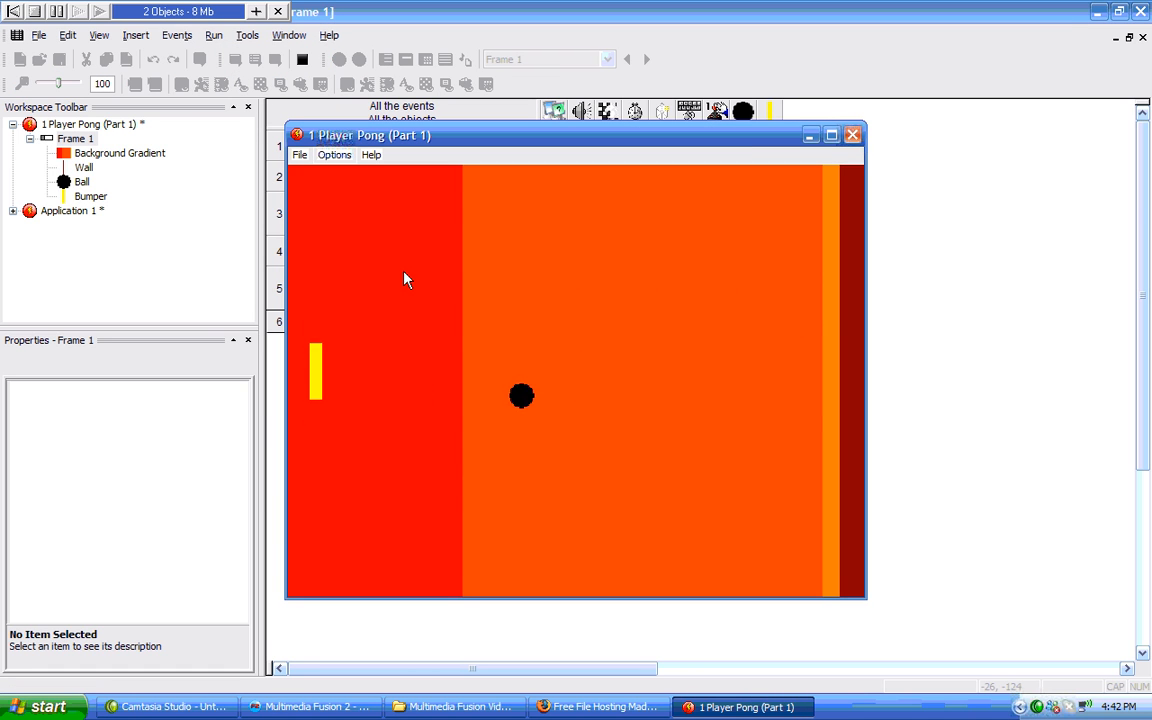
{"action": "key", "text": "Down"}
{"action": "key", "text": "Up"}
{"action": "key", "text": "Down"}
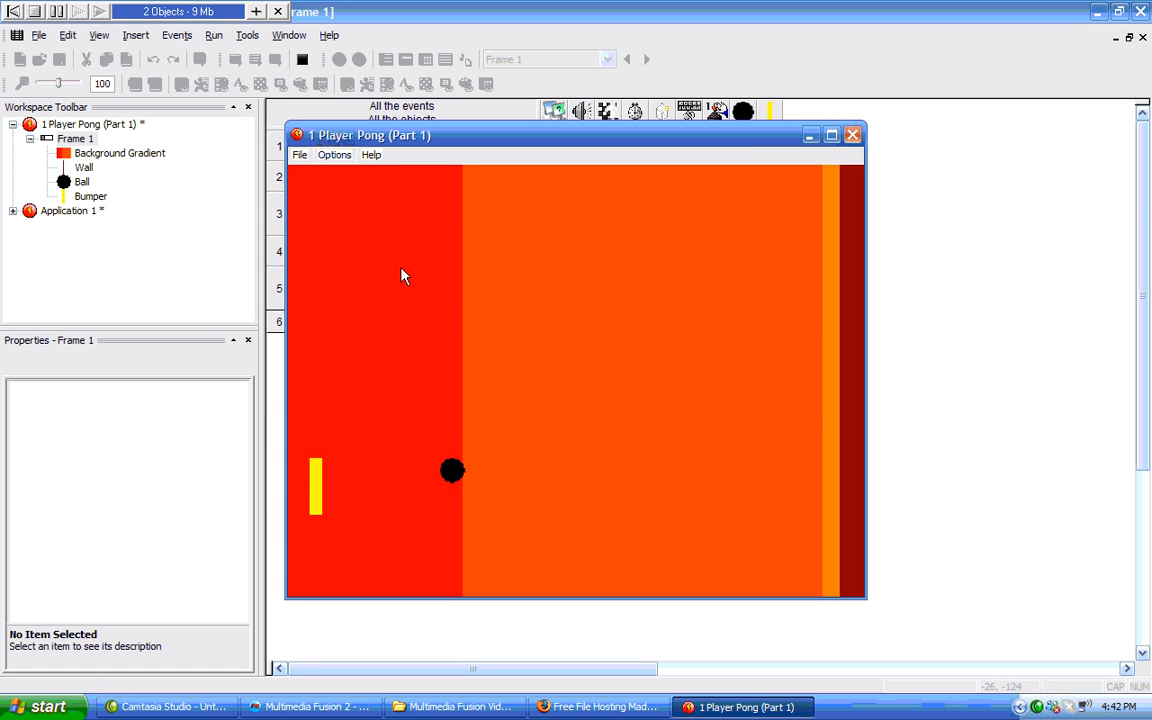
{"action": "key", "text": "Up"}
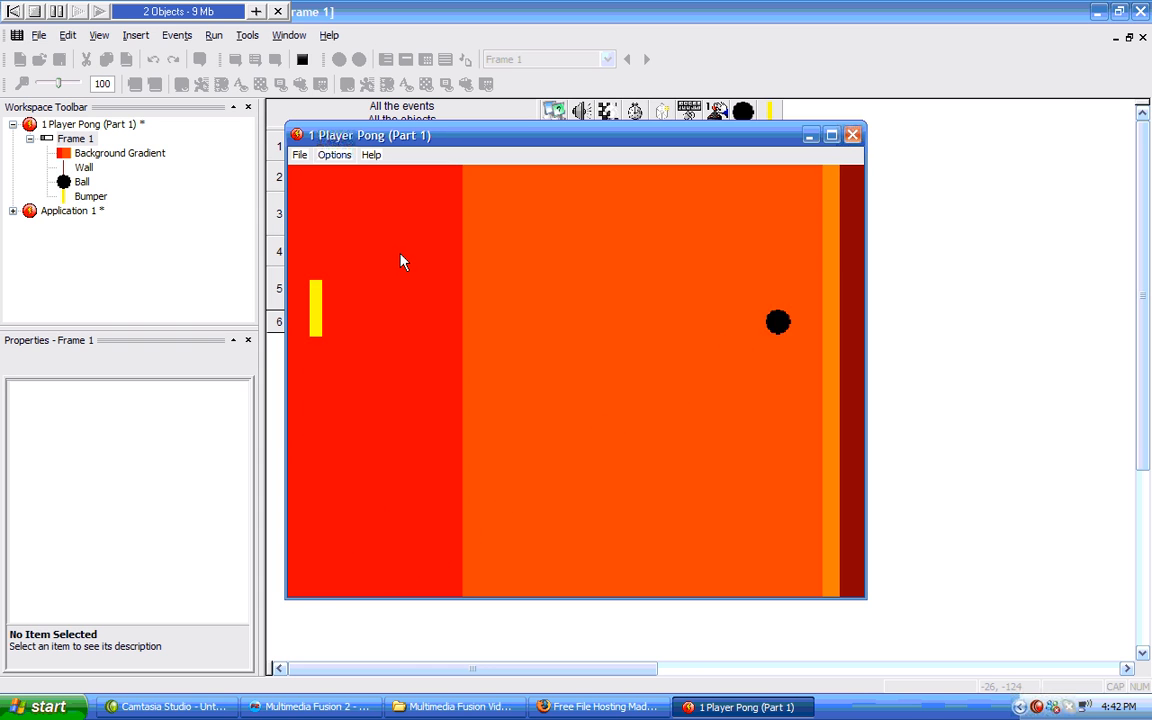
{"action": "key", "text": "Down"}
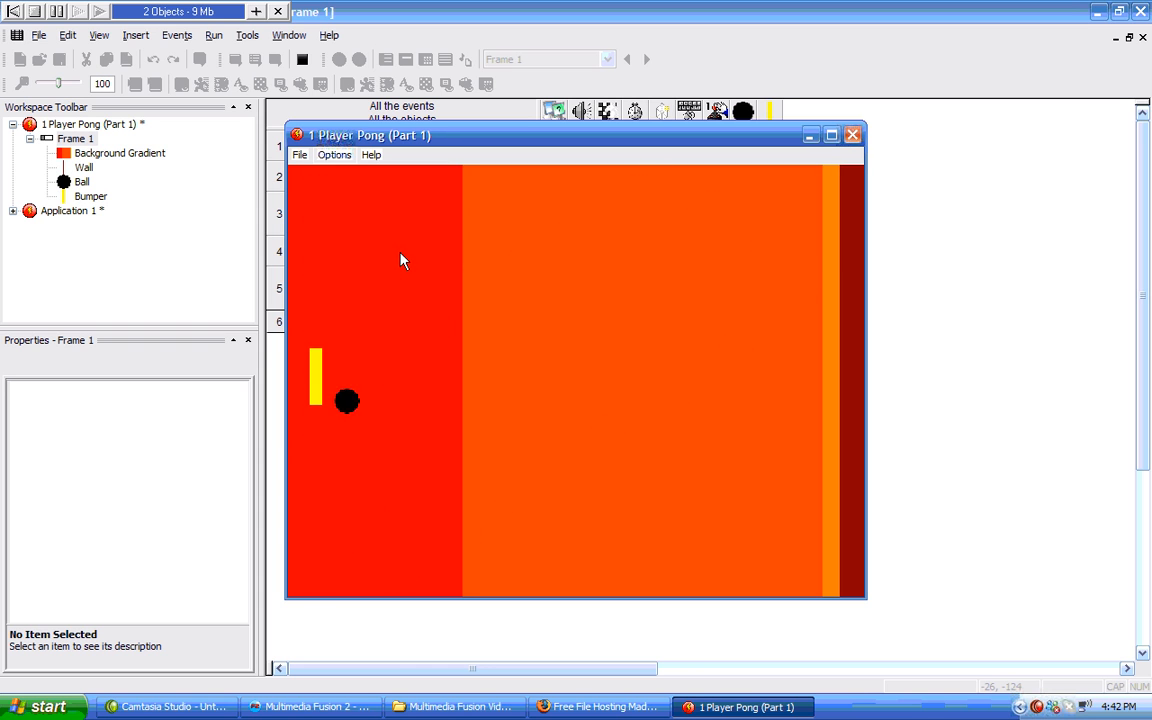
{"action": "left_click", "coordinate": [852, 135]}
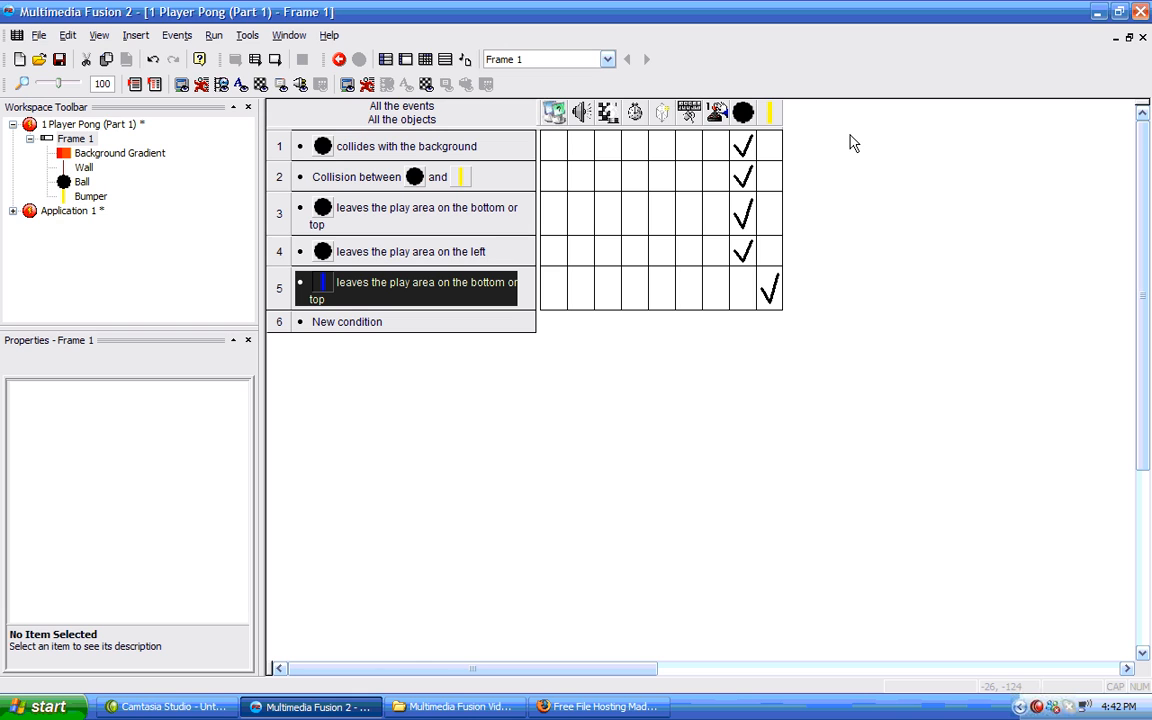